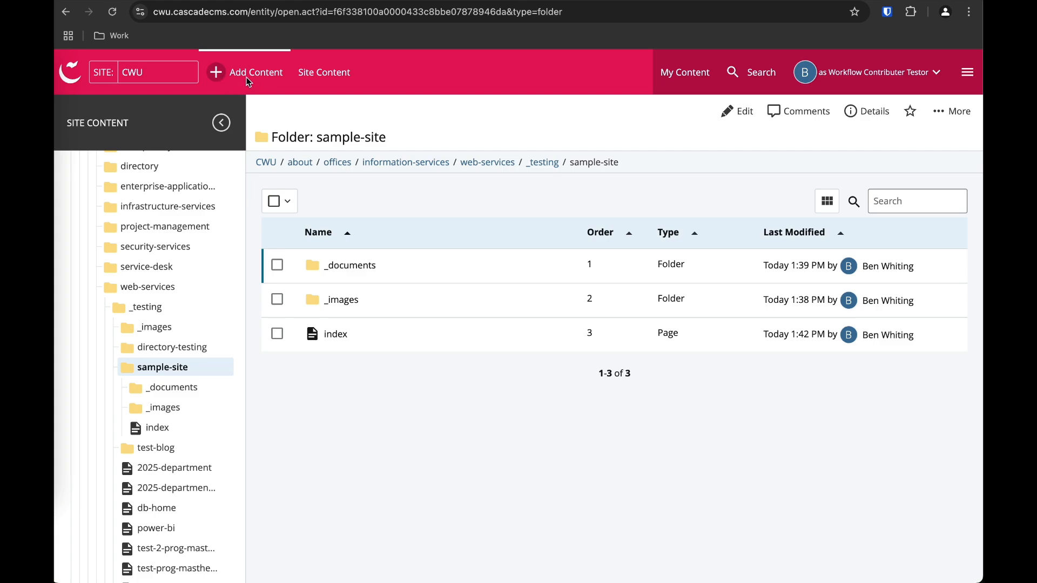
Add a new Standard page in the sample-site folder and look over the sections of its content form.
click(247, 80)
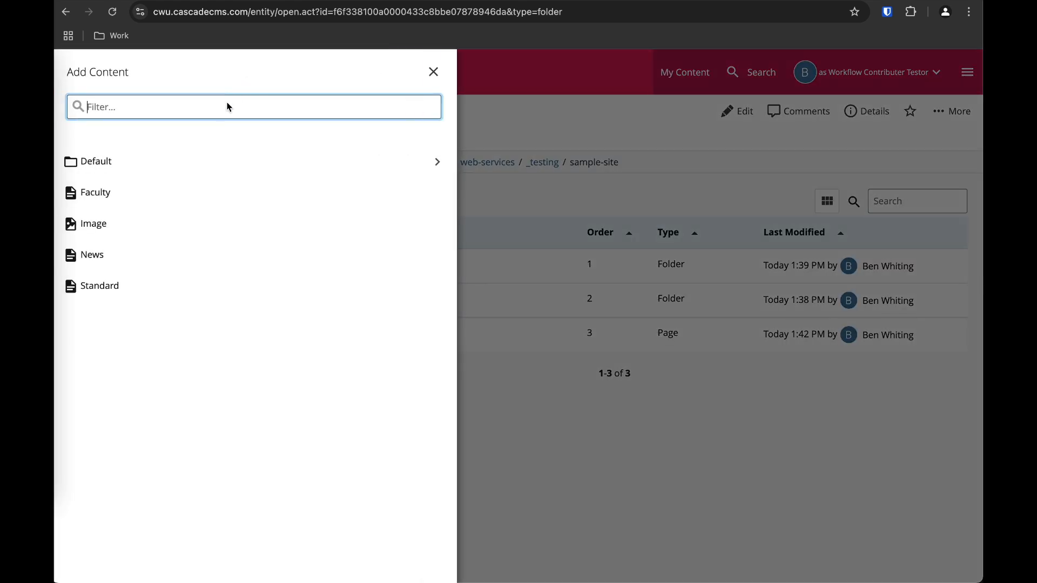
click(149, 287)
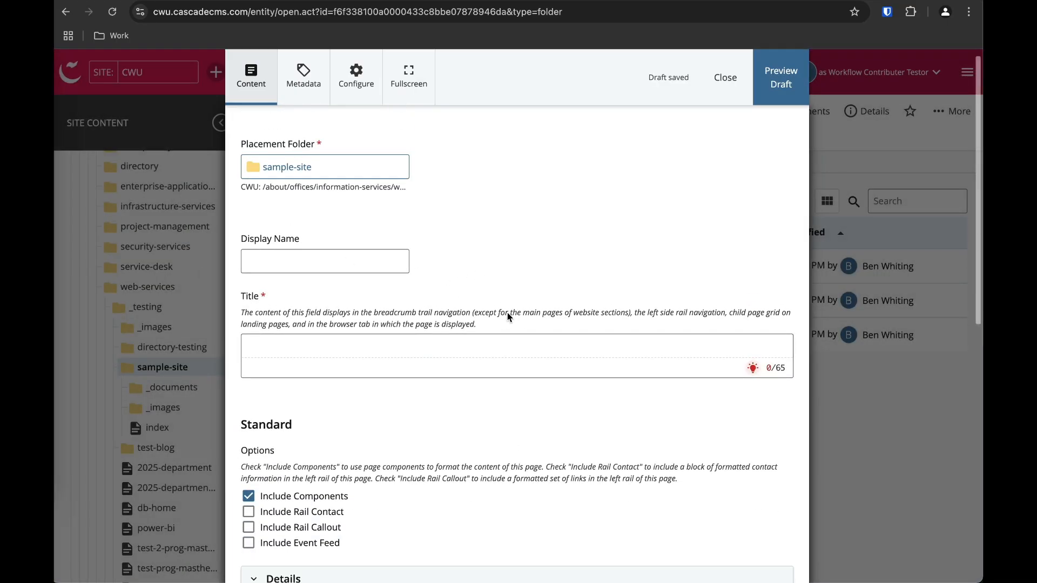
scroll(507, 317, down, 6)
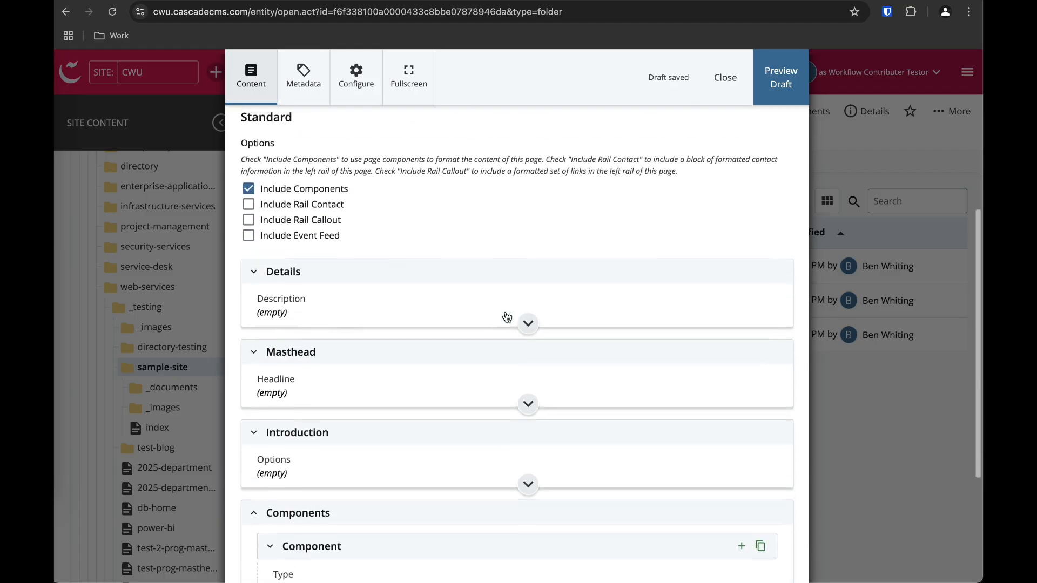
scroll(507, 317, down, 3)
scroll(506, 317, up, 4)
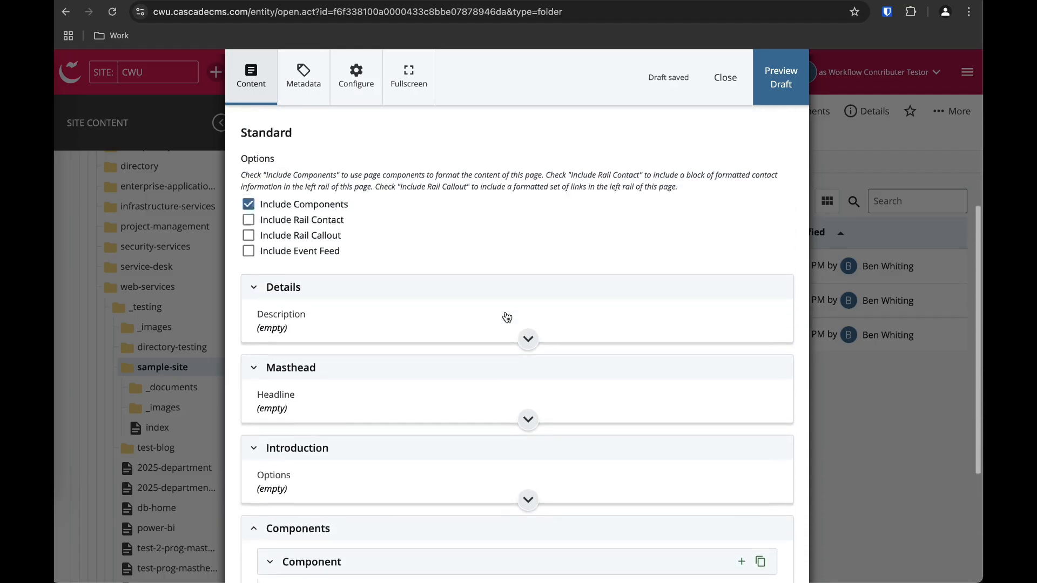
scroll(507, 317, up, 6)
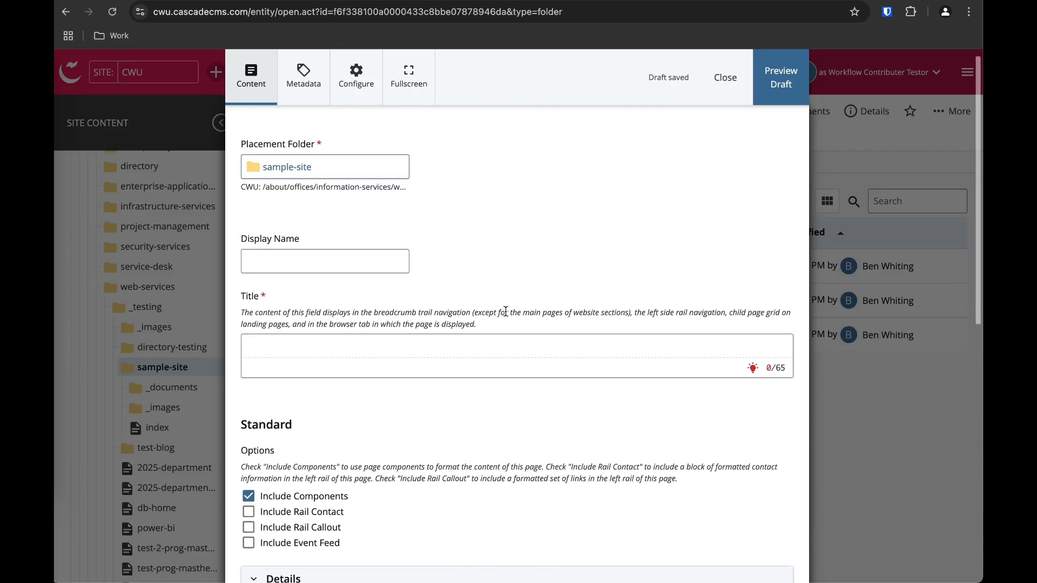
scroll(470, 347, down, 6)
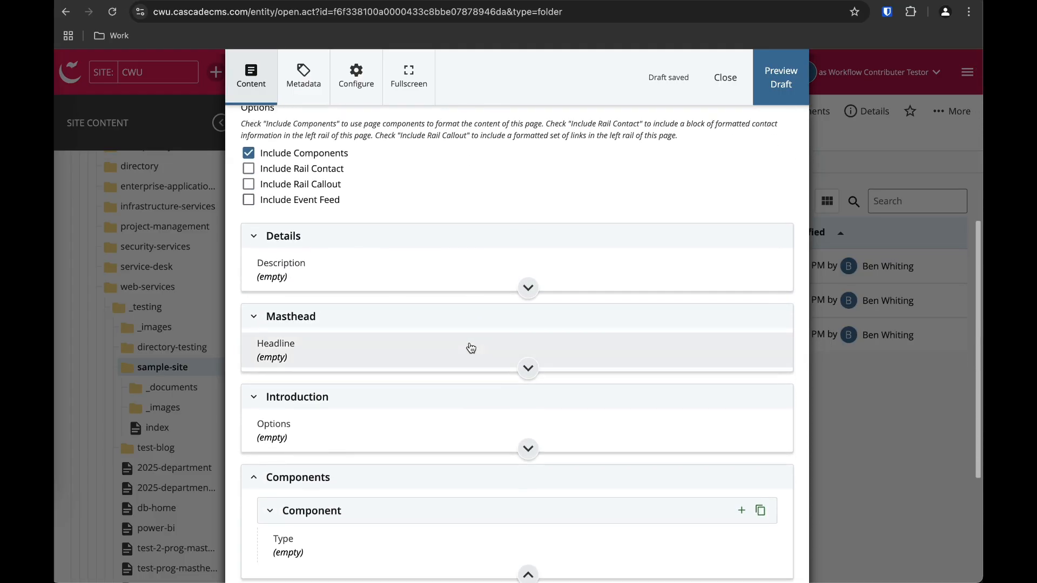
scroll(470, 347, up, 6)
scroll(470, 348, up, 2)
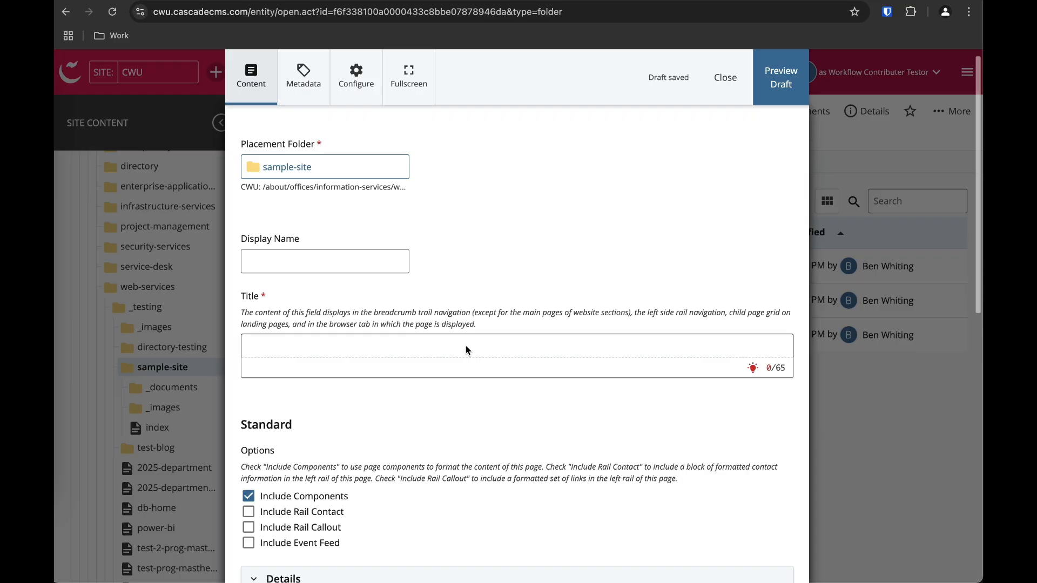
Set the new page's title to "Sample Page".
click(468, 350)
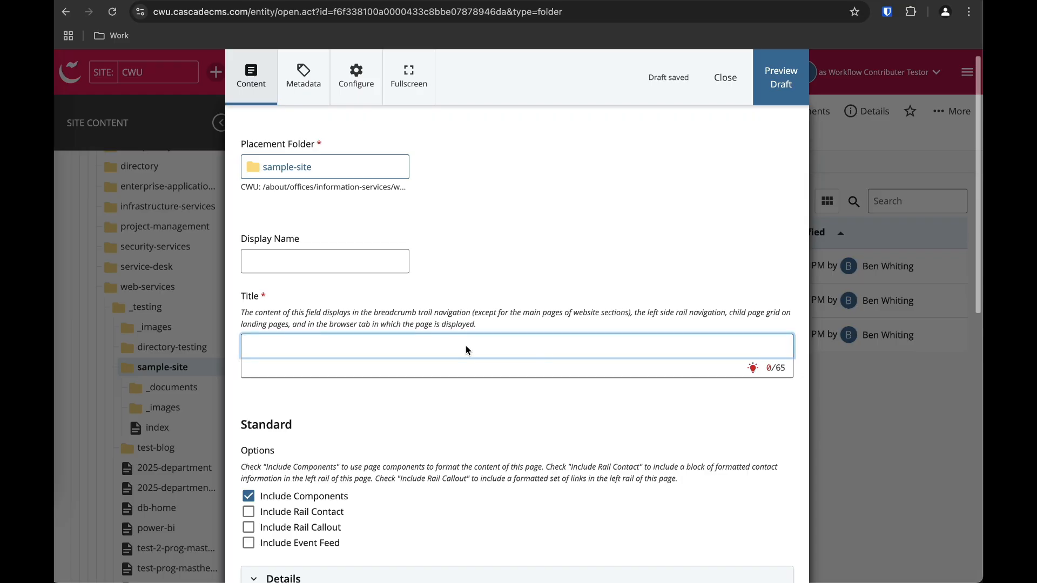
scroll(467, 351, down, 1)
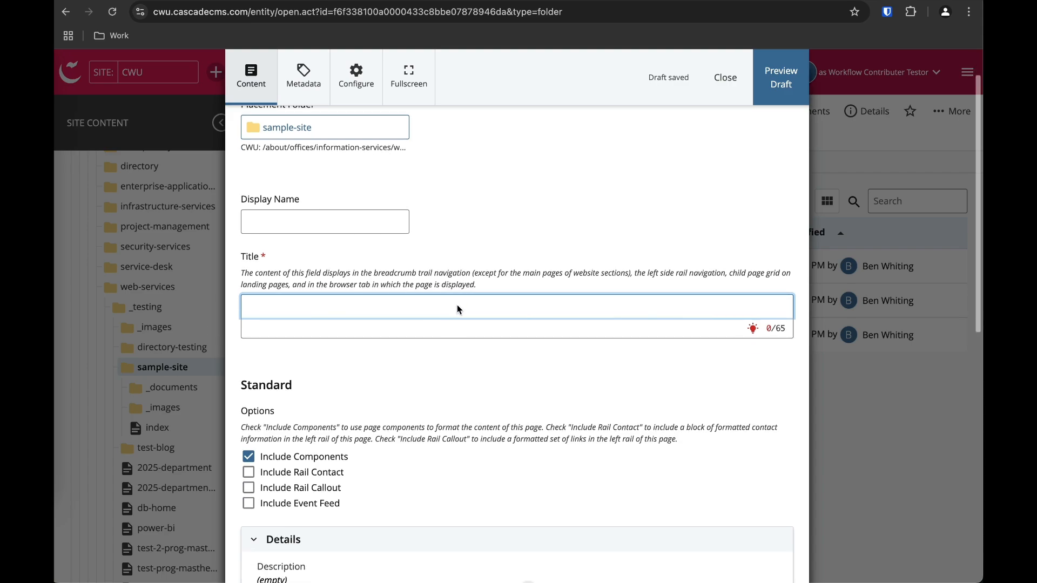
scroll(457, 307, down, 1)
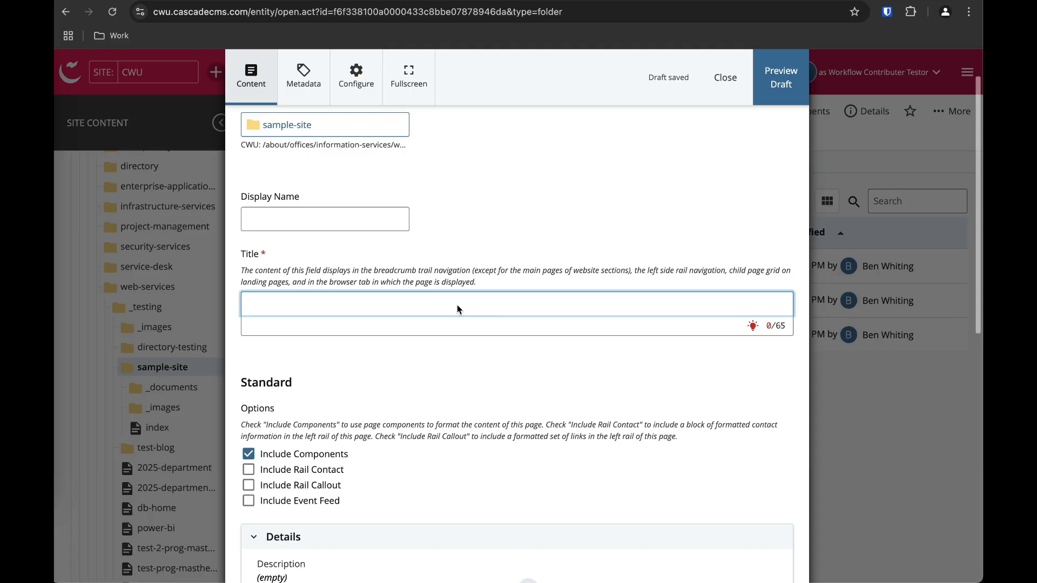
text(Sample Page)
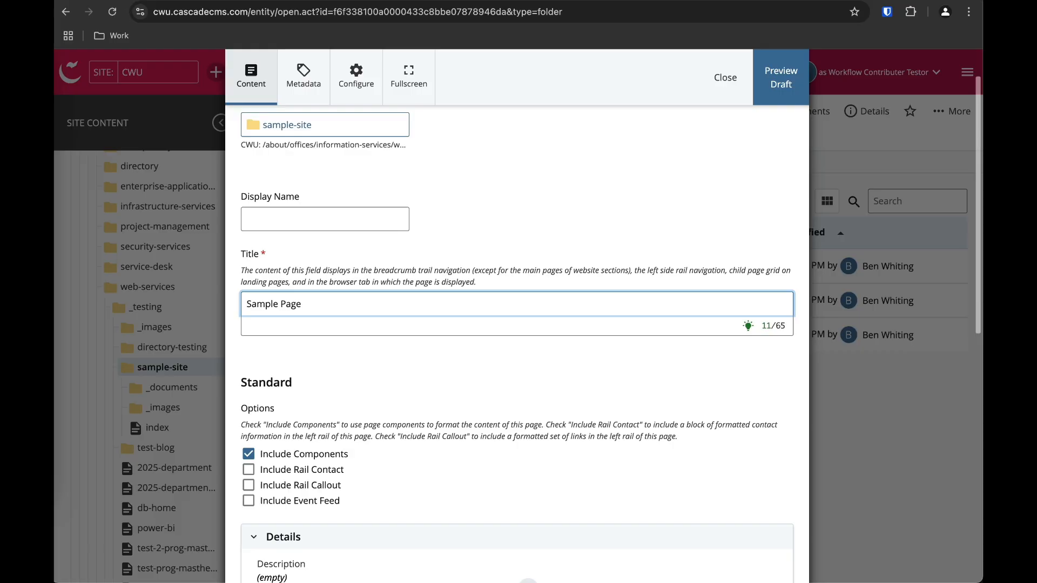
Switch the Include Components option off and back on to check which form section it controls.
scroll(283, 325, down, 4)
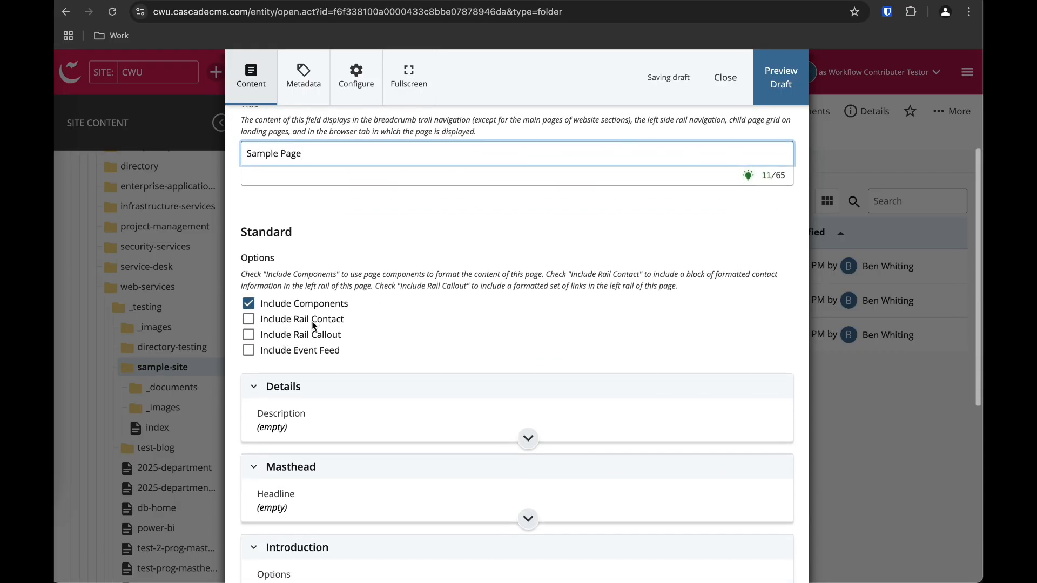
scroll(311, 336, down, 1)
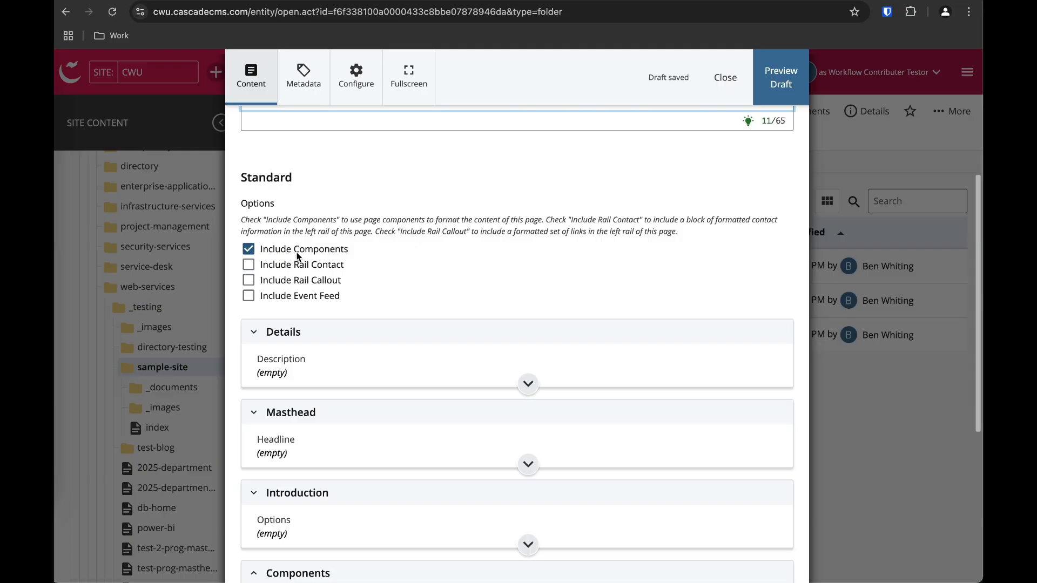
scroll(303, 256, down, 1)
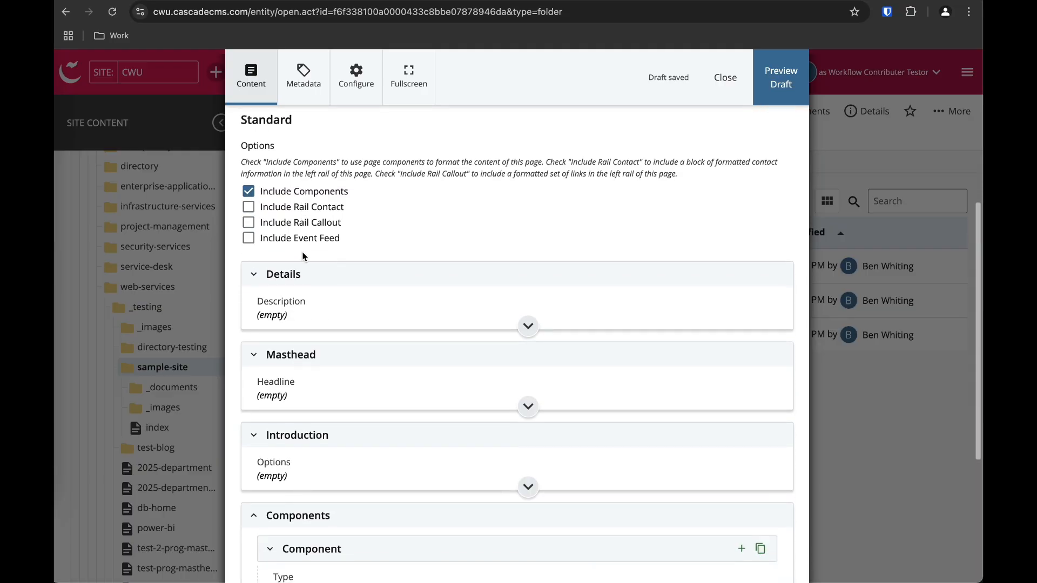
scroll(298, 447, down, 2)
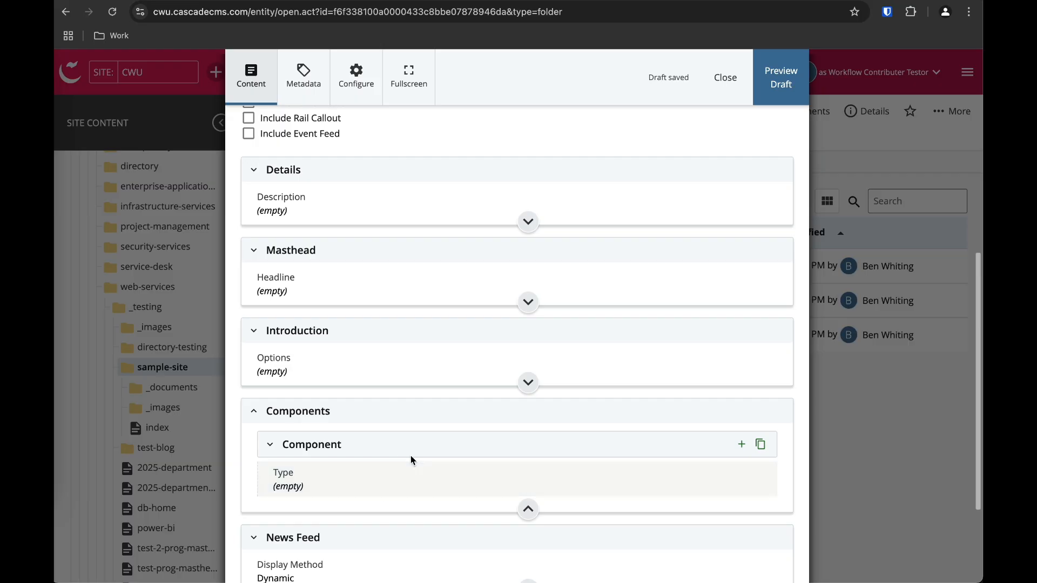
scroll(385, 478, up, 1)
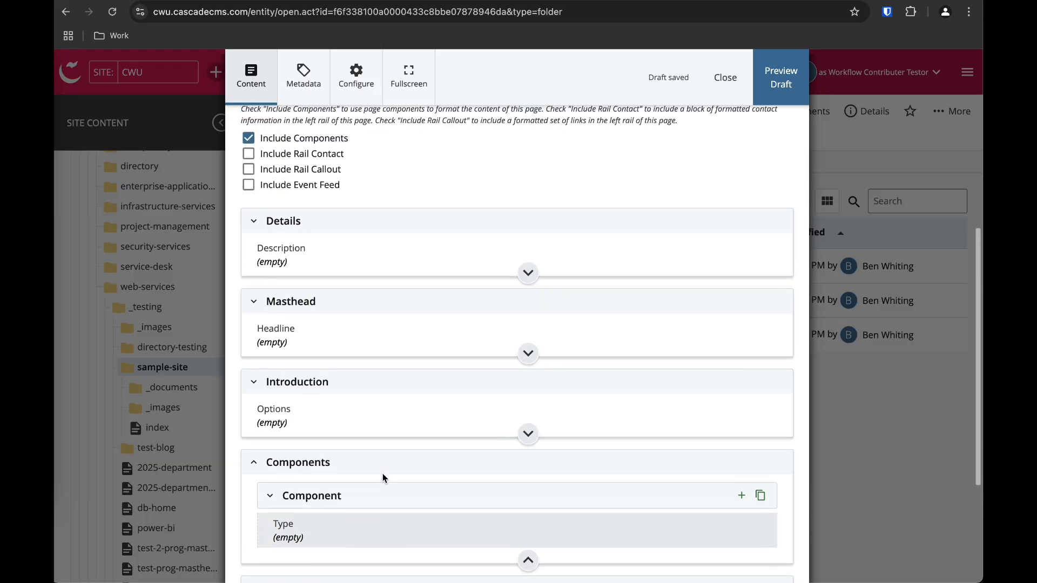
click(248, 138)
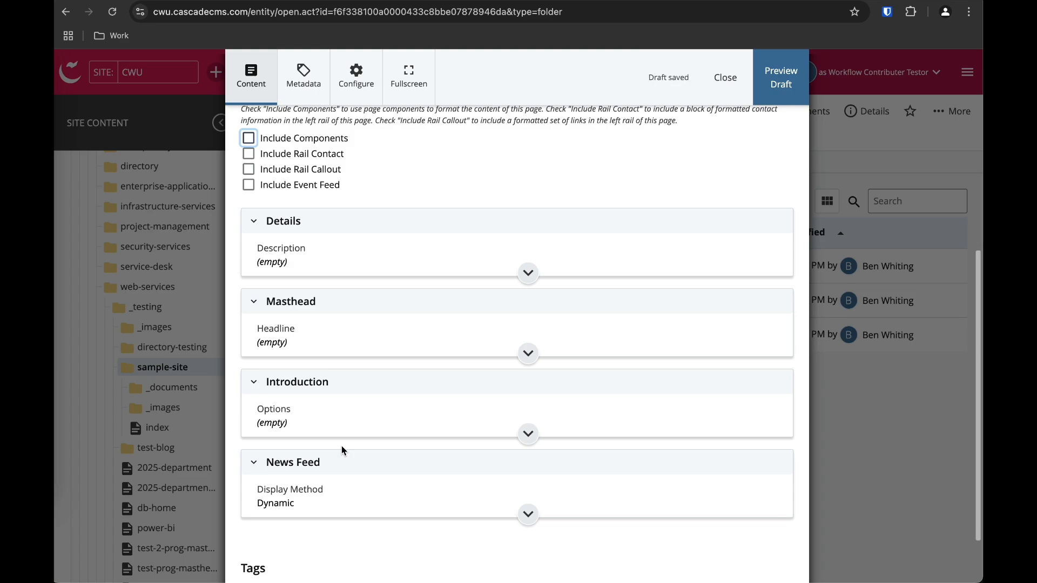
click(249, 138)
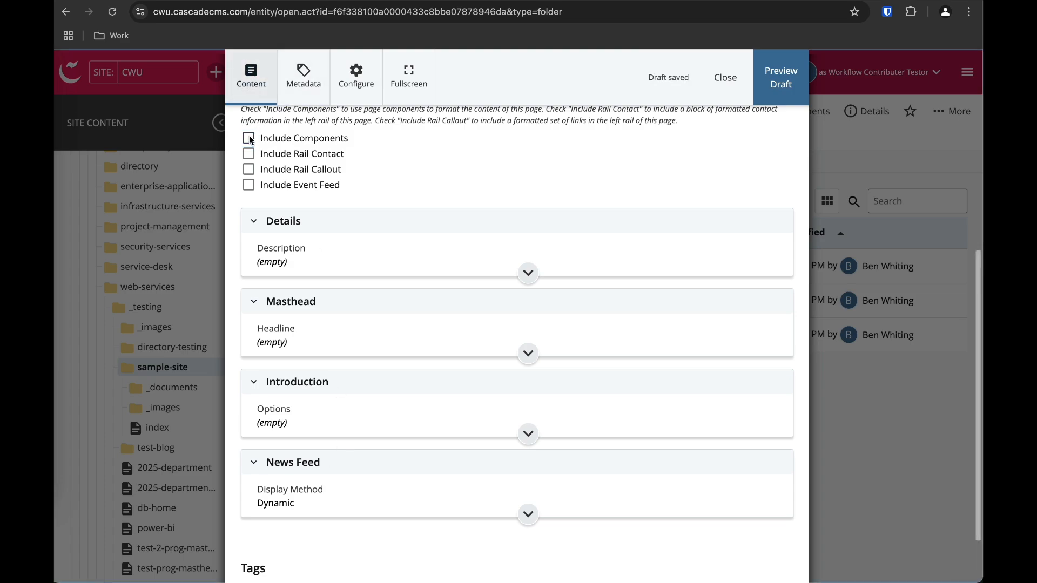
scroll(331, 254, down, 1)
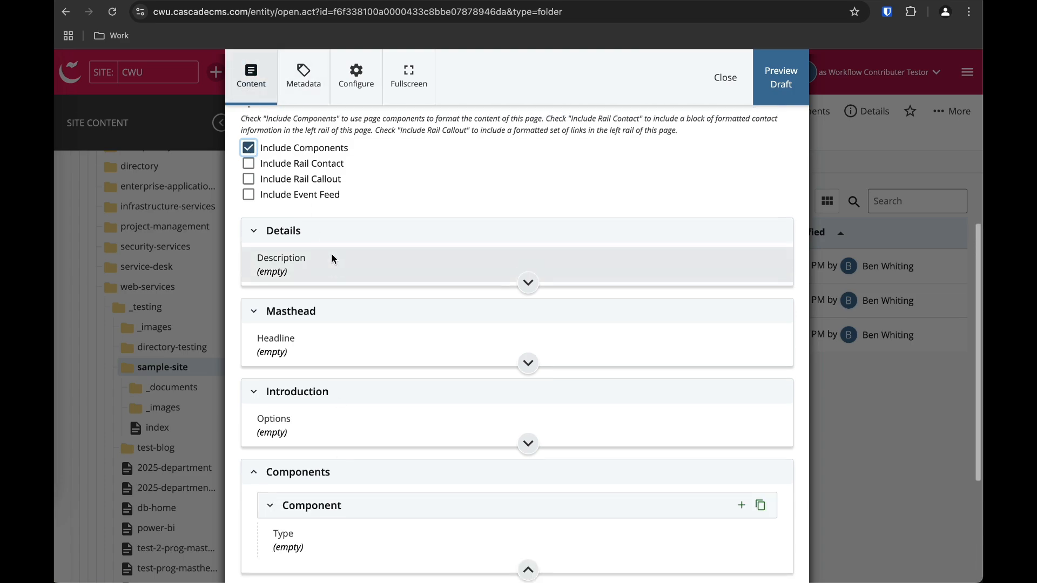
scroll(332, 255, down, 1)
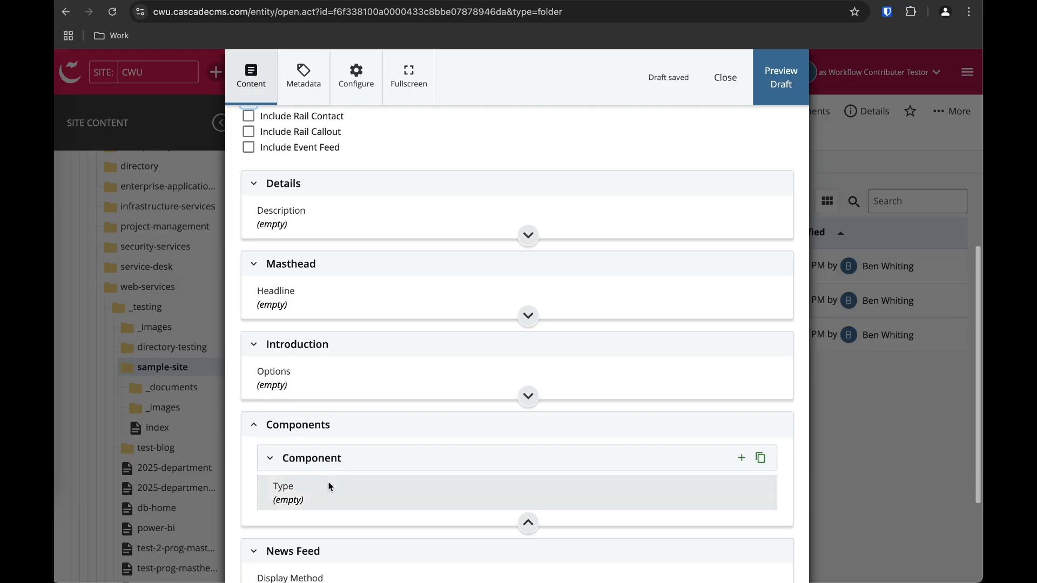
scroll(329, 486, up, 3)
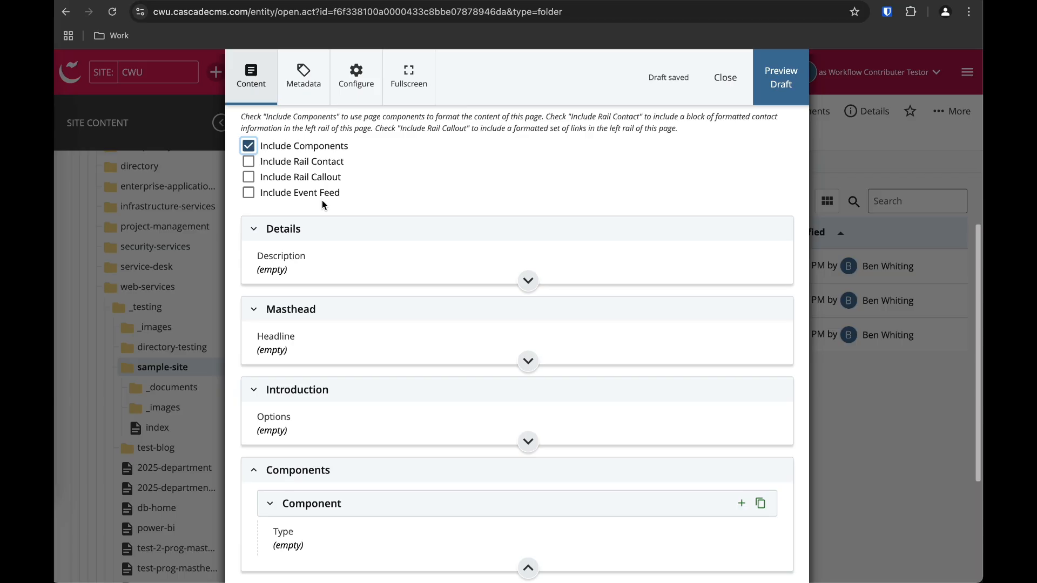
Enter "This is a test page used for demonstrating Cascade CMS content creation" as the page description in the Details section.
scroll(322, 205, down, 1)
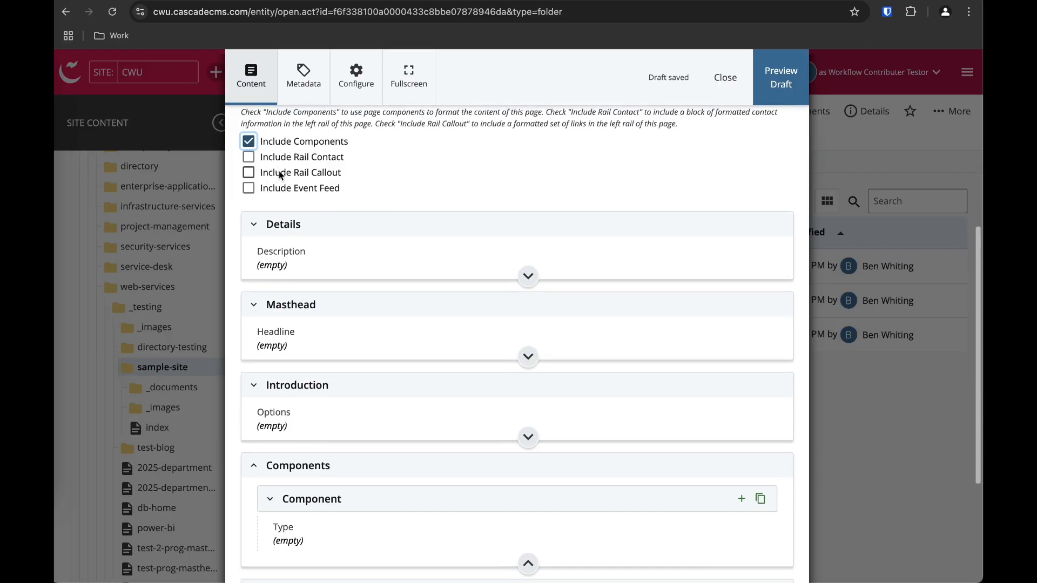
click(307, 252)
scroll(307, 251, down, 1)
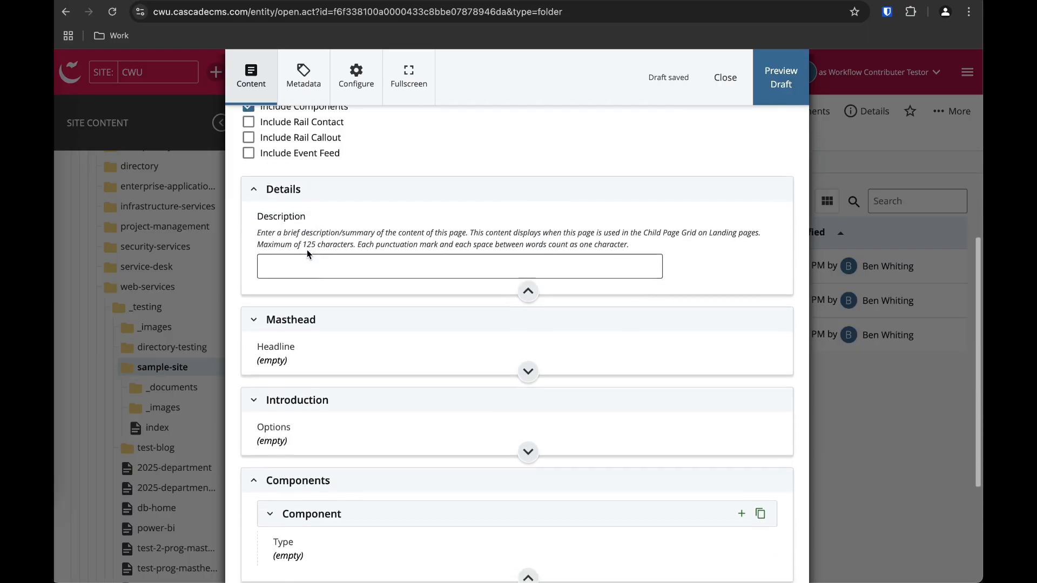
click(307, 250)
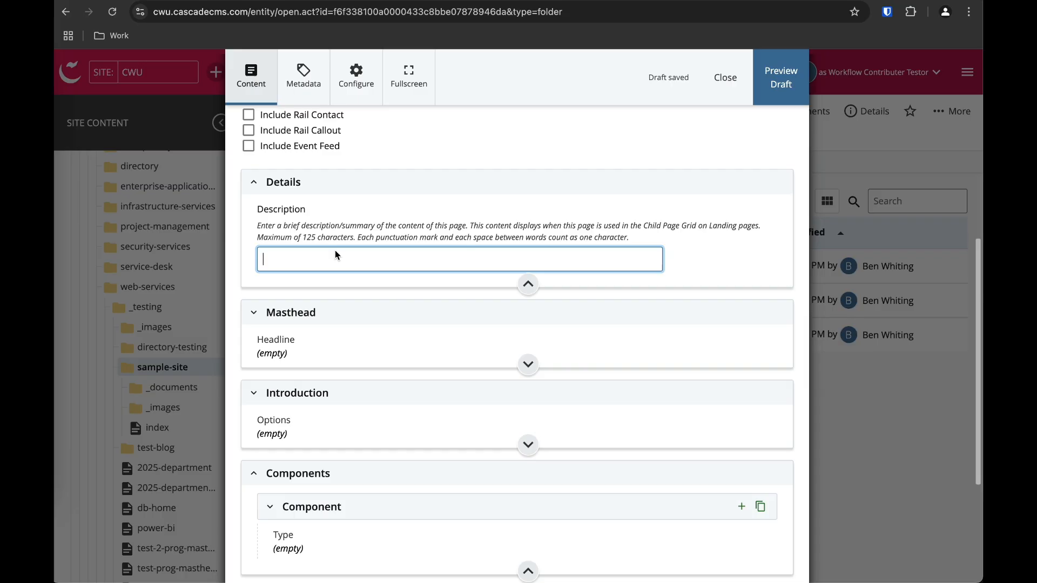
text(This is a test page used for)
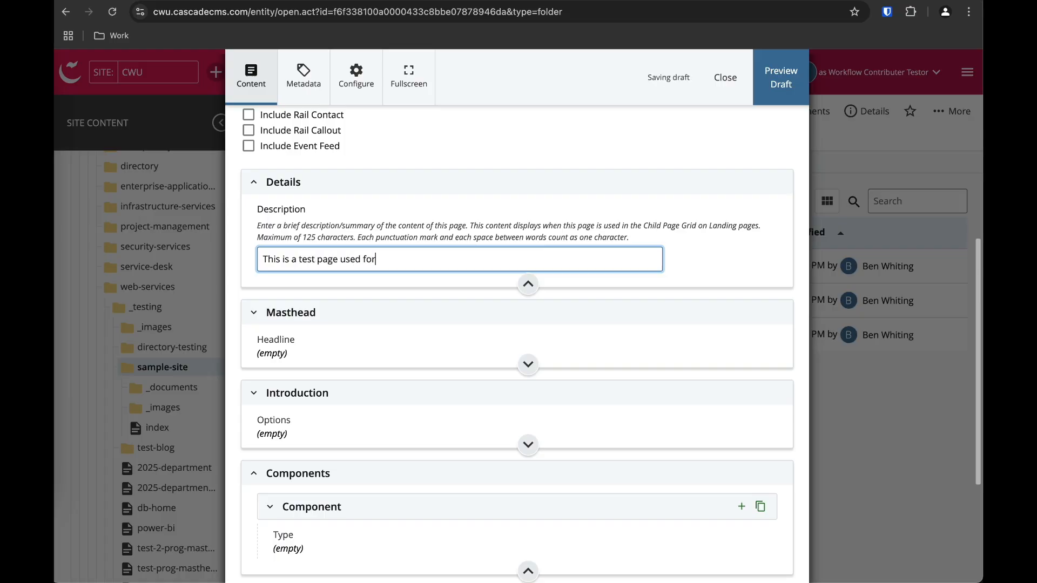
text( demonstrating)
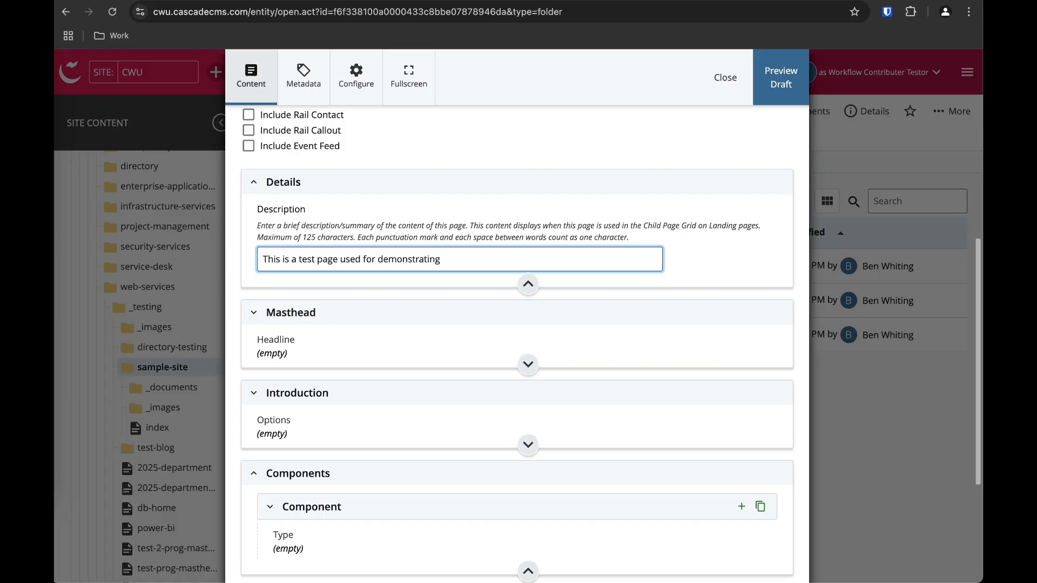
text( Cascade CMS content creat)
text(ion)
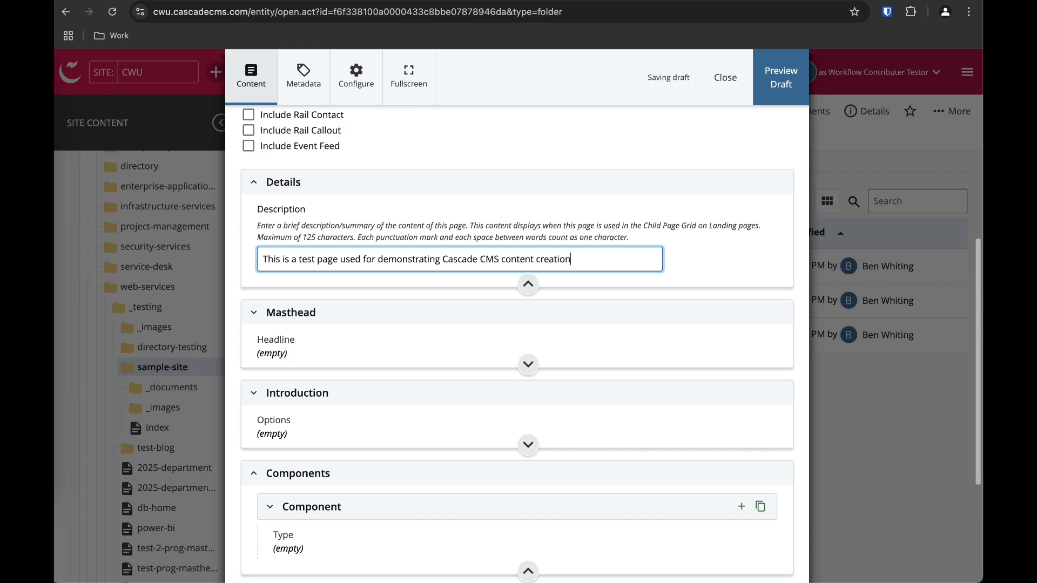
Expand the Masthead section and go to its Headline and Image fields.
scroll(312, 246, down, 1)
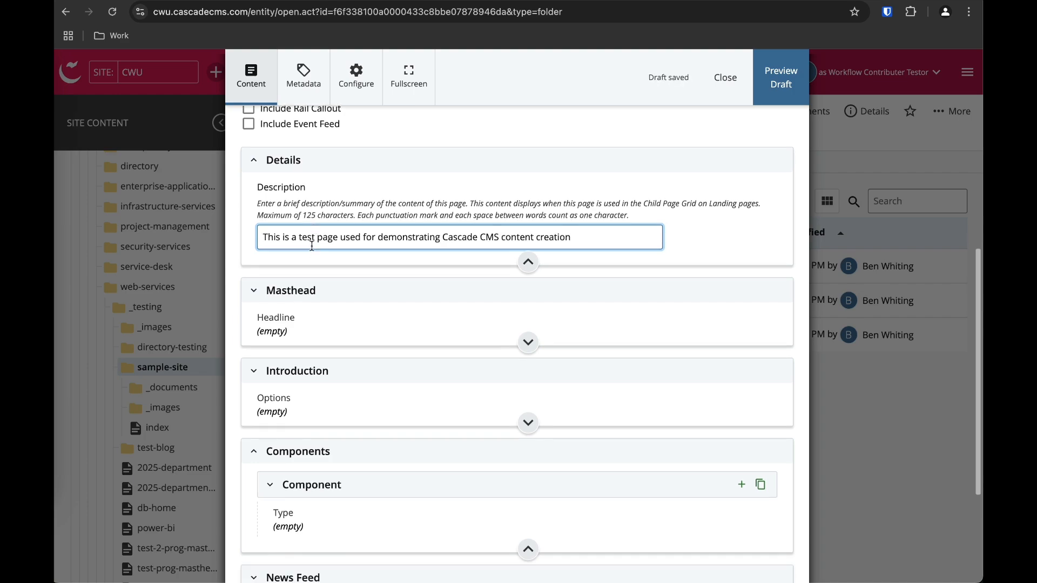
click(310, 326)
scroll(310, 326, down, 3)
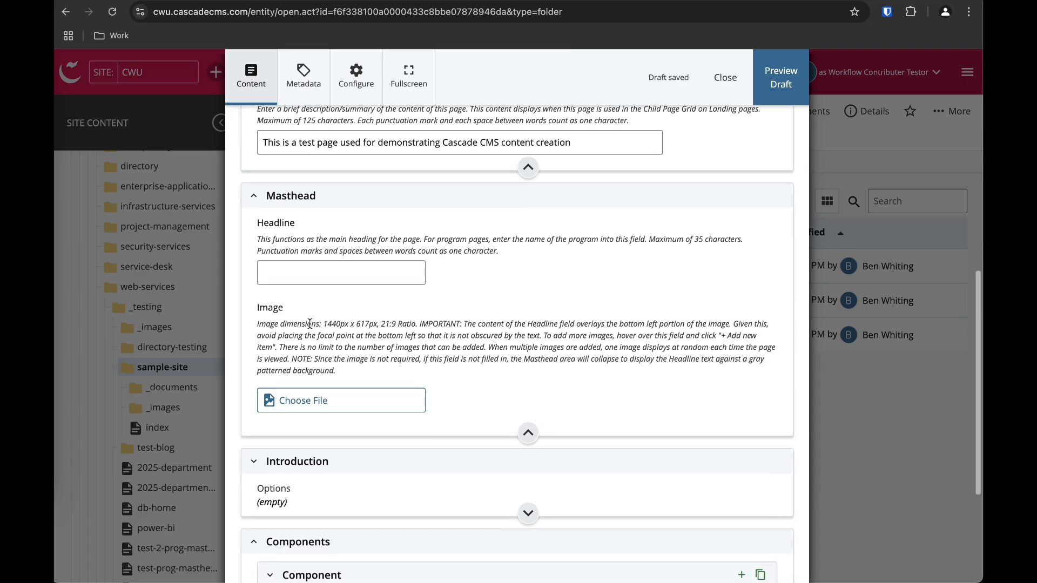
click(330, 278)
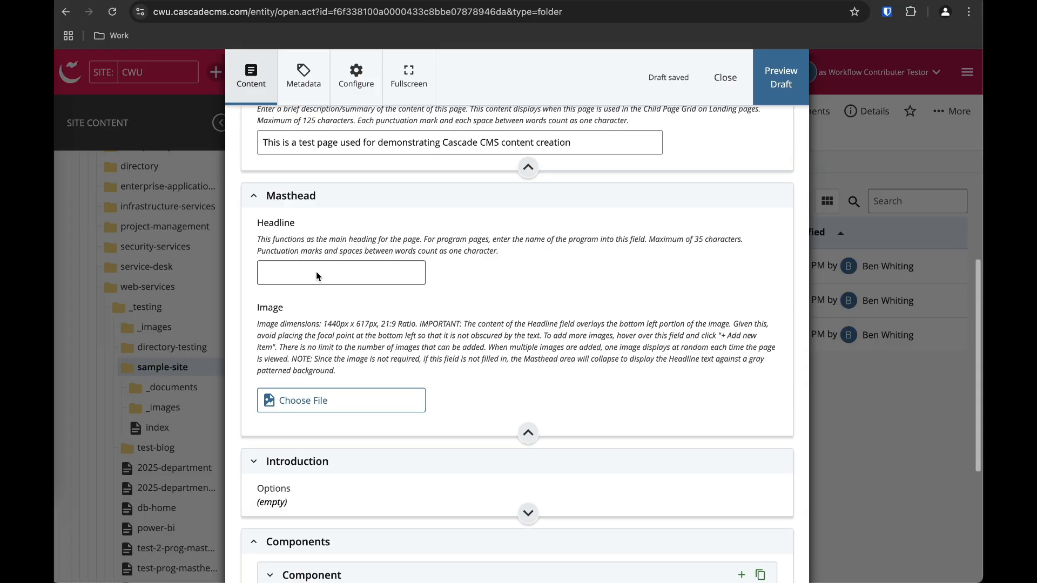
scroll(316, 272, down, 1)
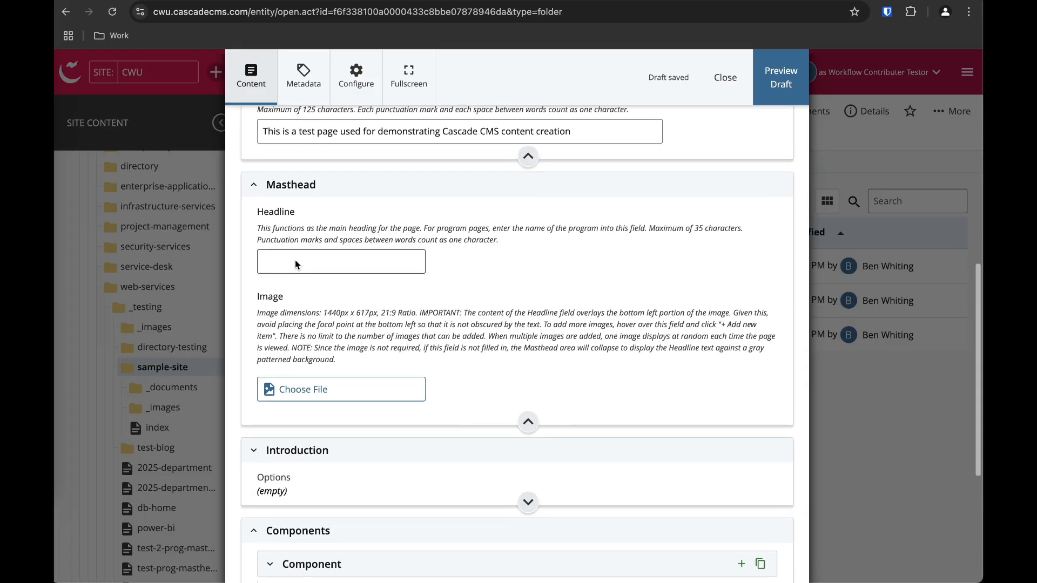
Open the masthead image chooser and browse the CWU site's _images/hero-images folder for a suitable image.
click(316, 395)
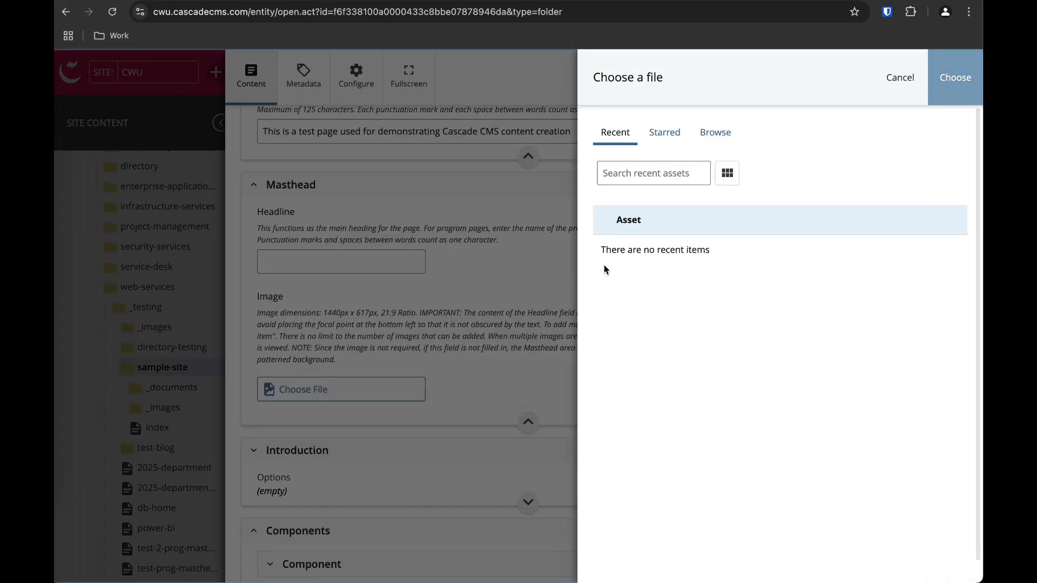
click(715, 141)
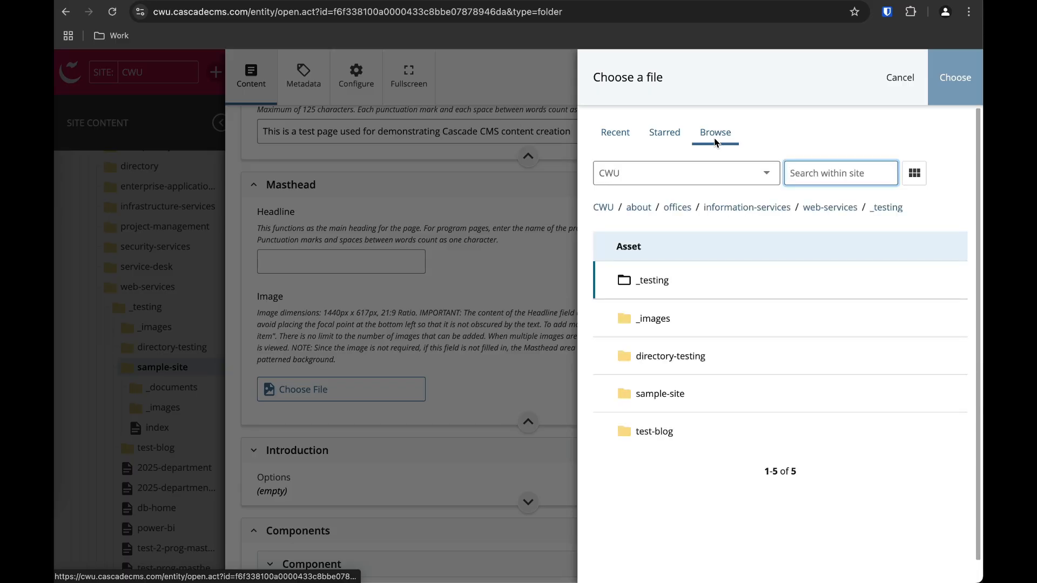
click(606, 207)
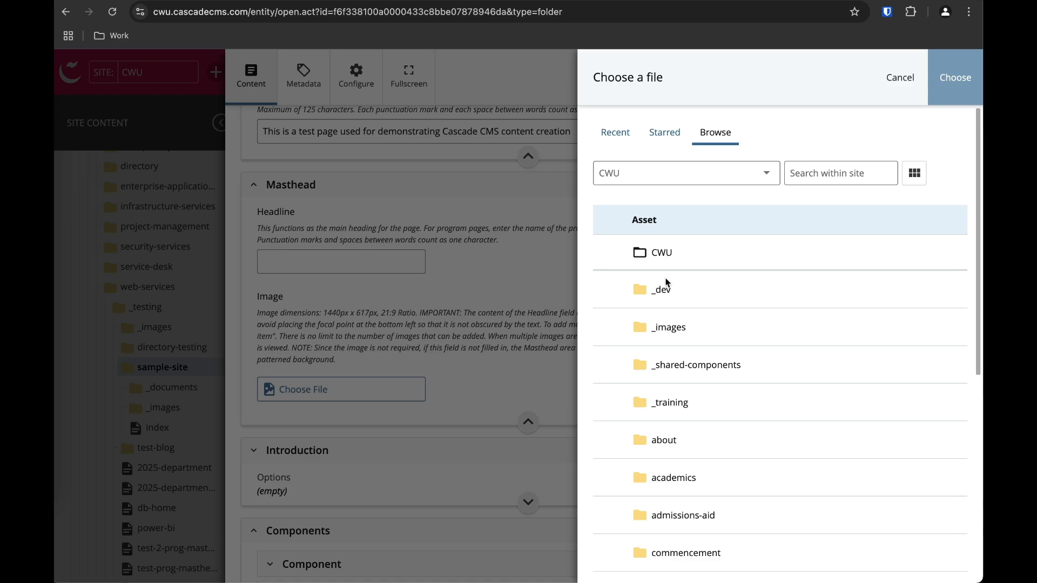
click(669, 335)
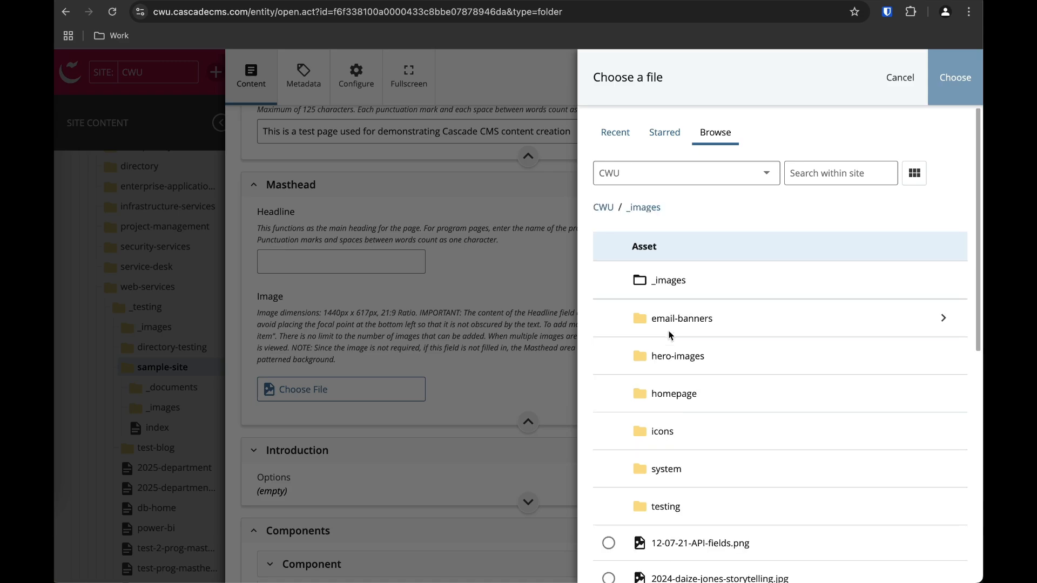
scroll(686, 329, down, 1)
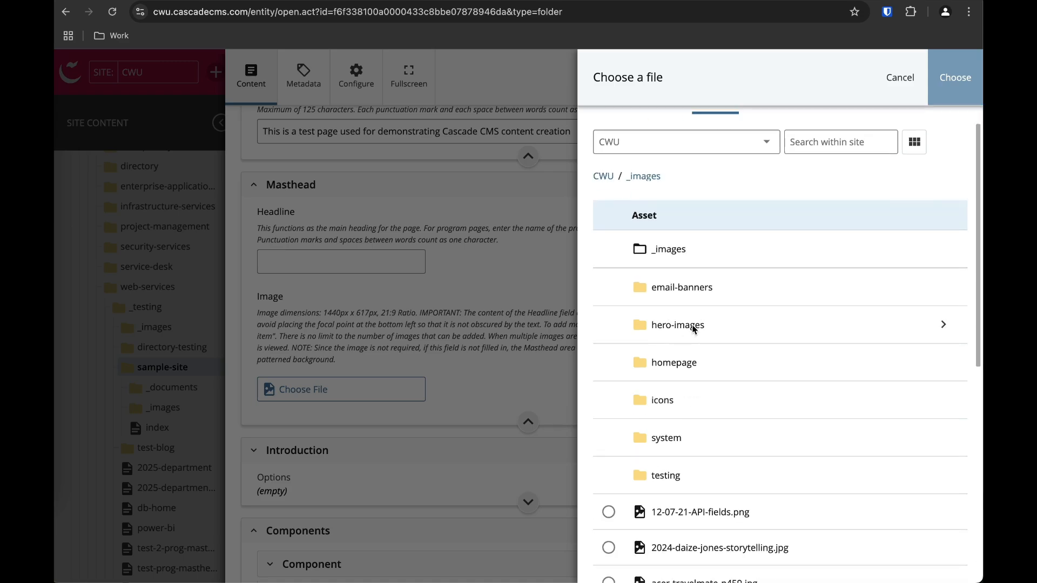
click(695, 330)
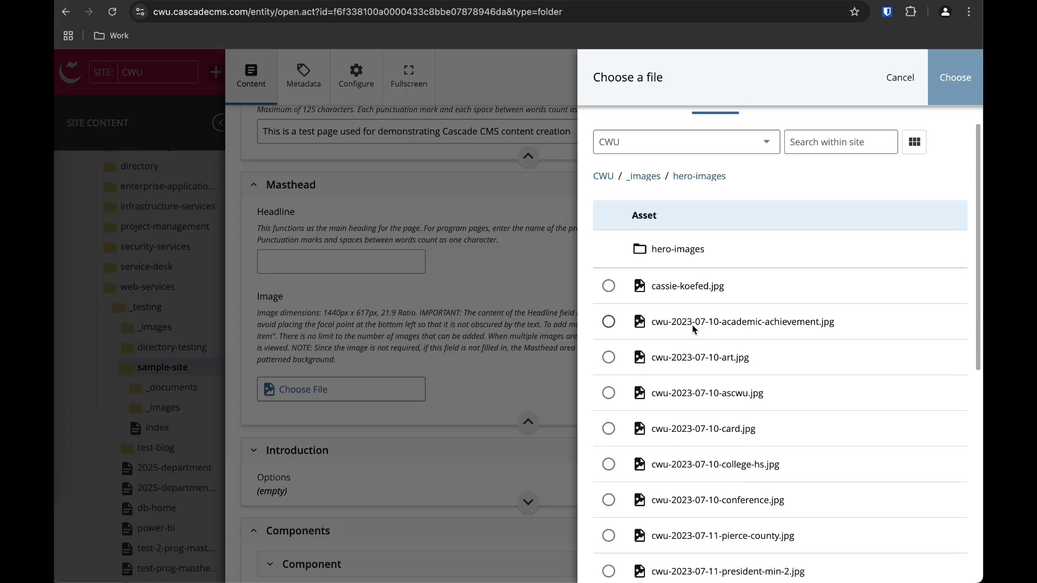
scroll(694, 328, down, 3)
scroll(694, 328, up, 2)
scroll(694, 328, down, 6)
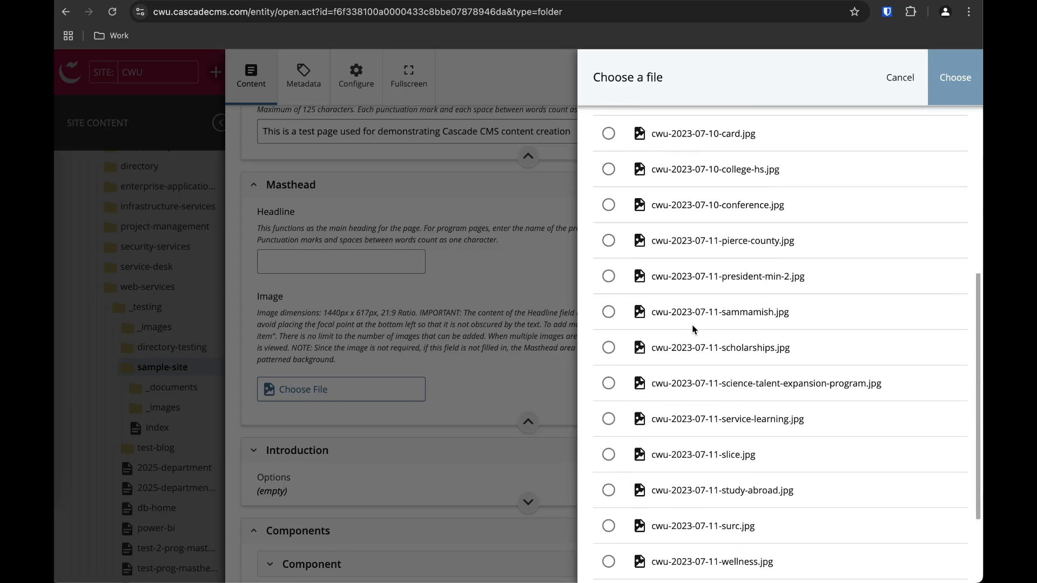
scroll(694, 329, up, 8)
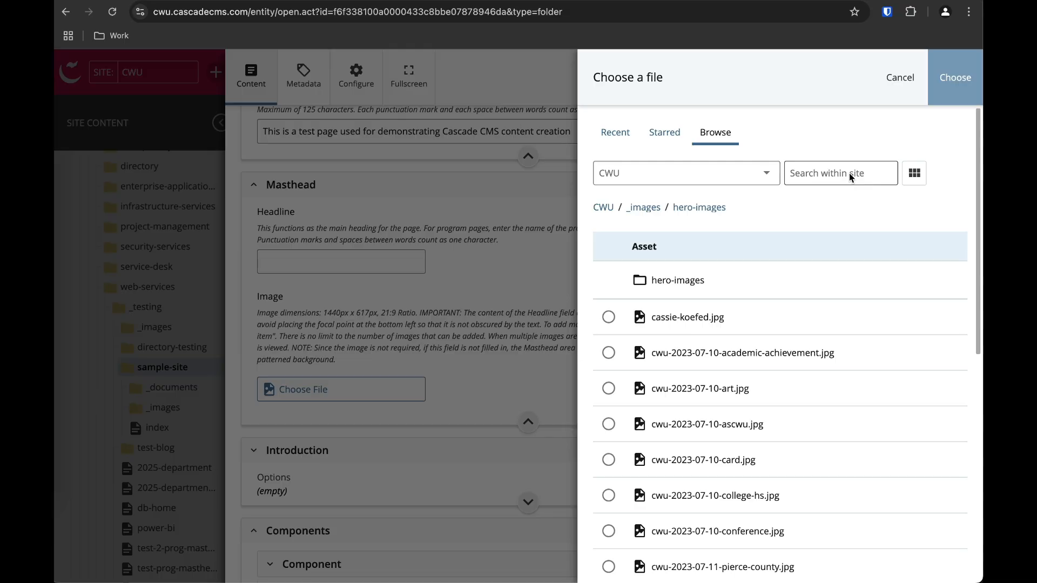
Search the site for "barge" and choose cwu-barge-hall-hero.jpg from the hero-images folder as the masthead image.
click(849, 173)
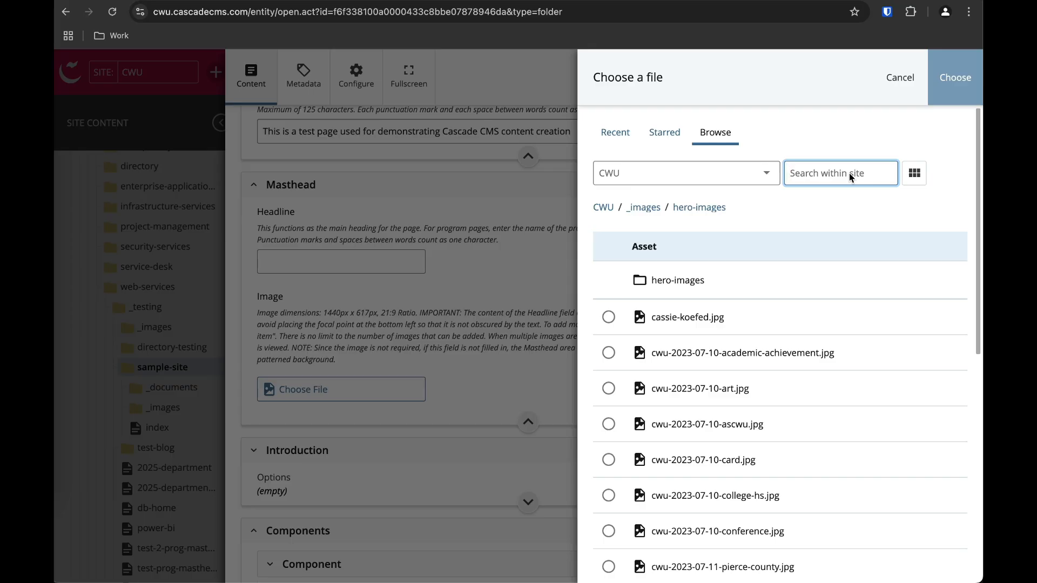
text(barge)
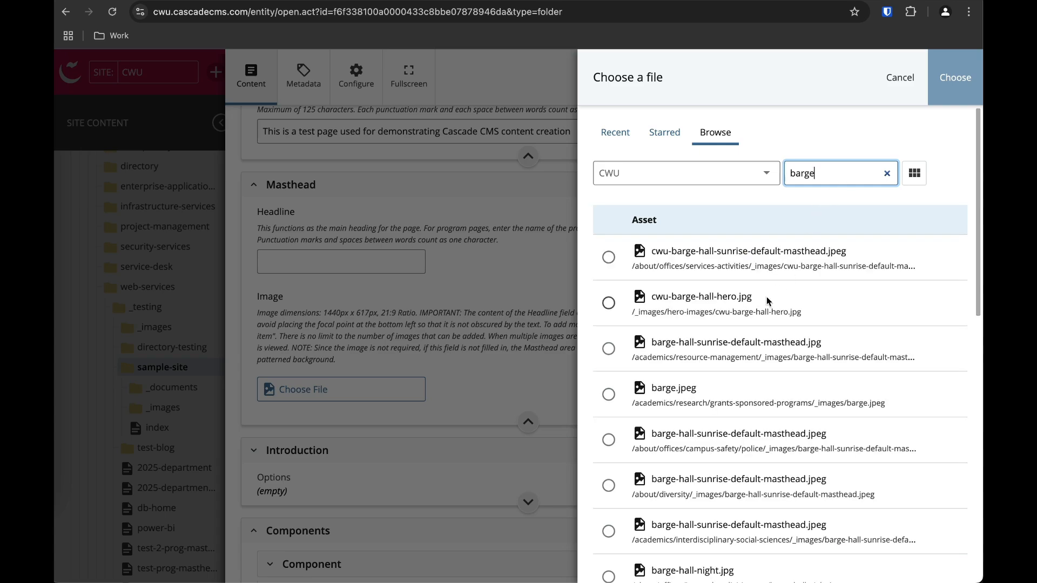
click(720, 305)
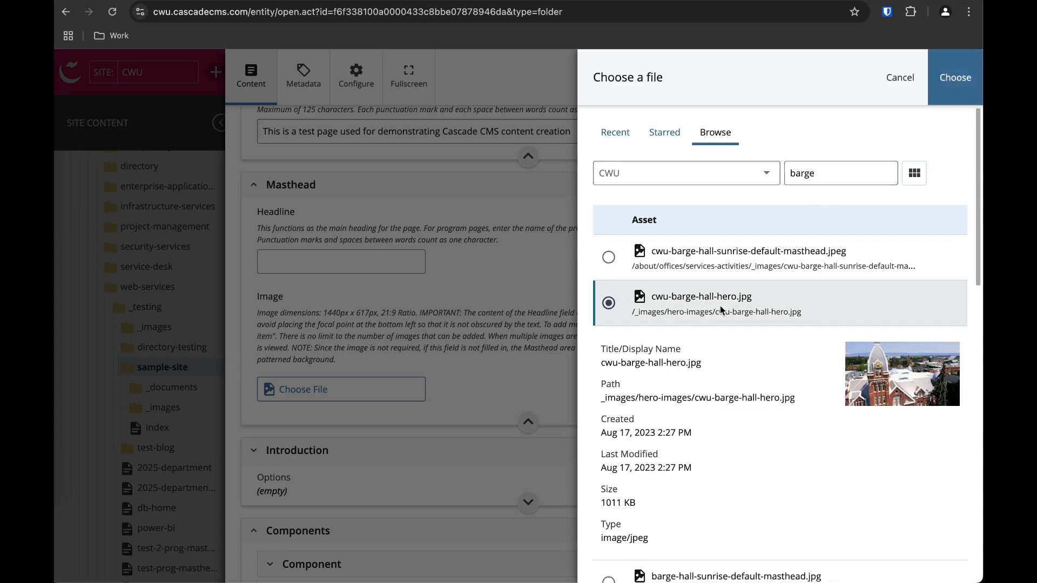
click(956, 78)
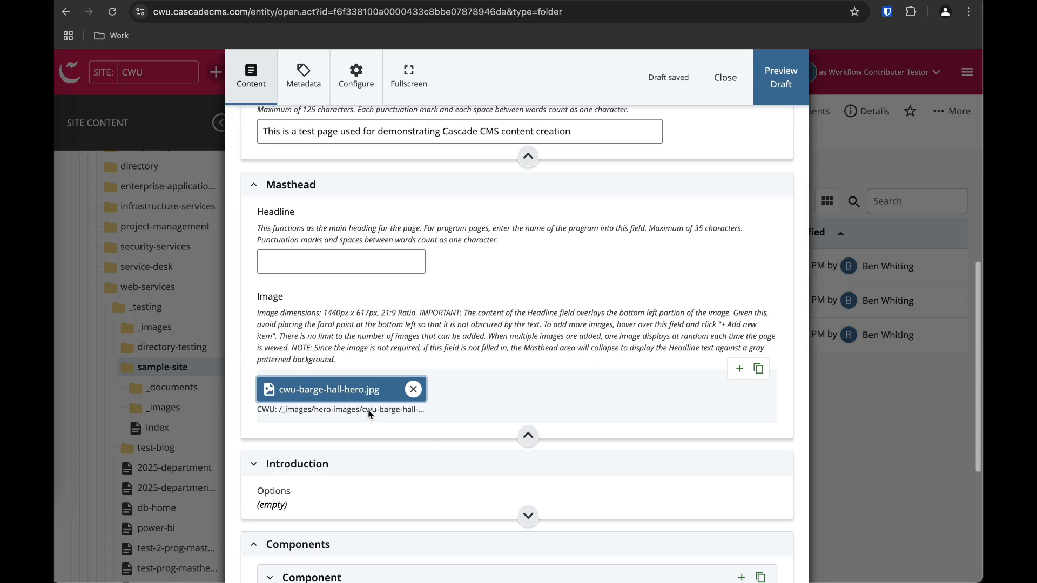
Set the masthead headline to "Sample Site".
click(362, 262)
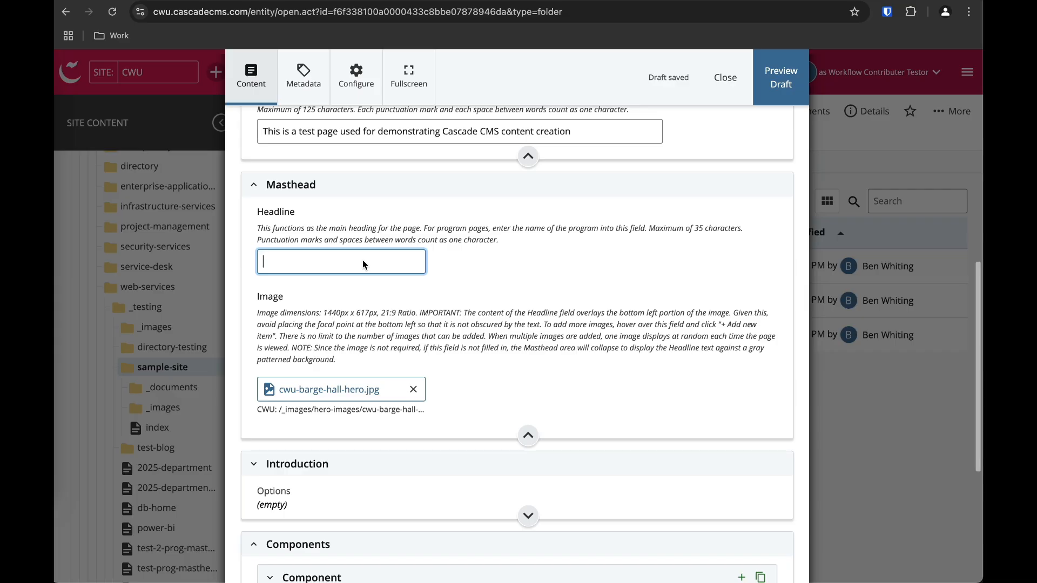
text(Sample Site)
scroll(360, 277, down, 2)
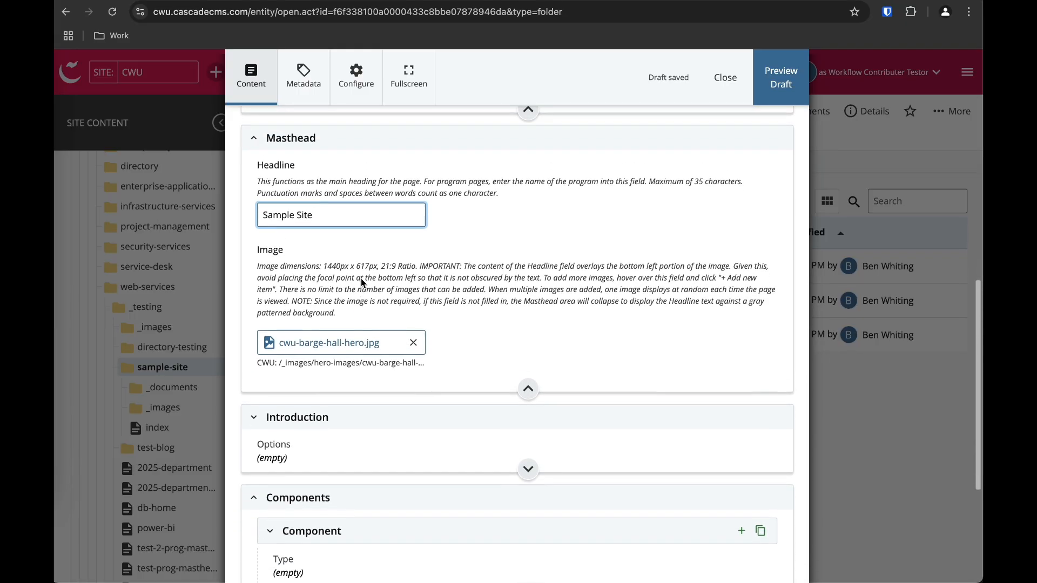
scroll(361, 278, up, 1)
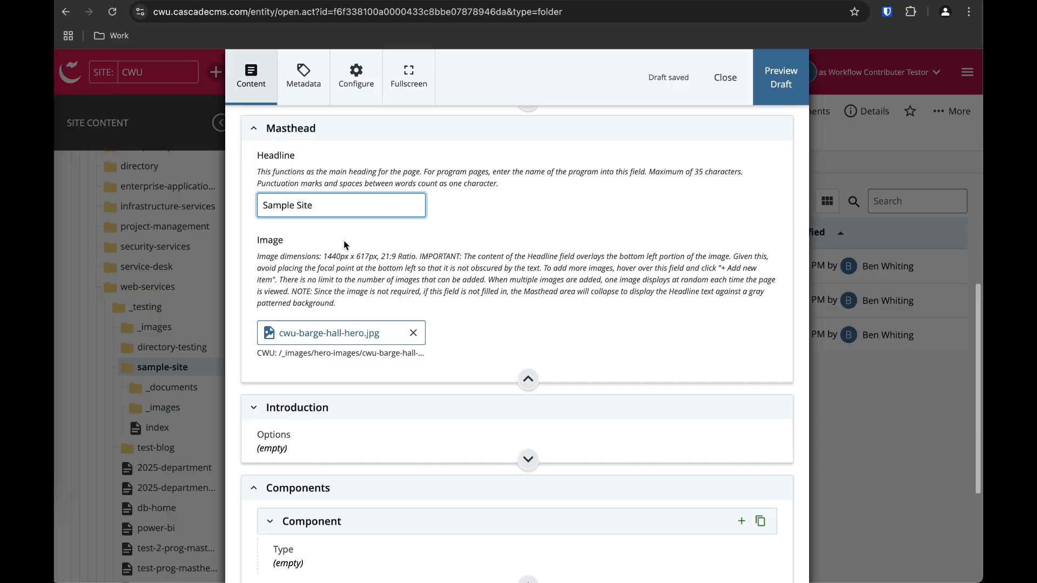
Expand the Introduction section and review its link and Spanish options and its Headline, Introduction Text and Content fields.
click(335, 439)
scroll(334, 439, down, 3)
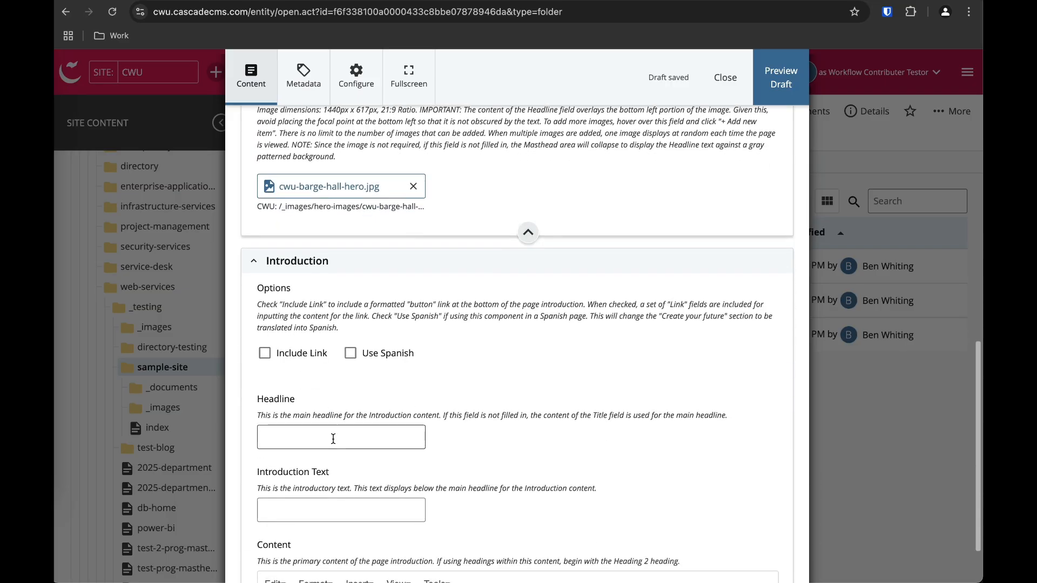
scroll(333, 439, down, 3)
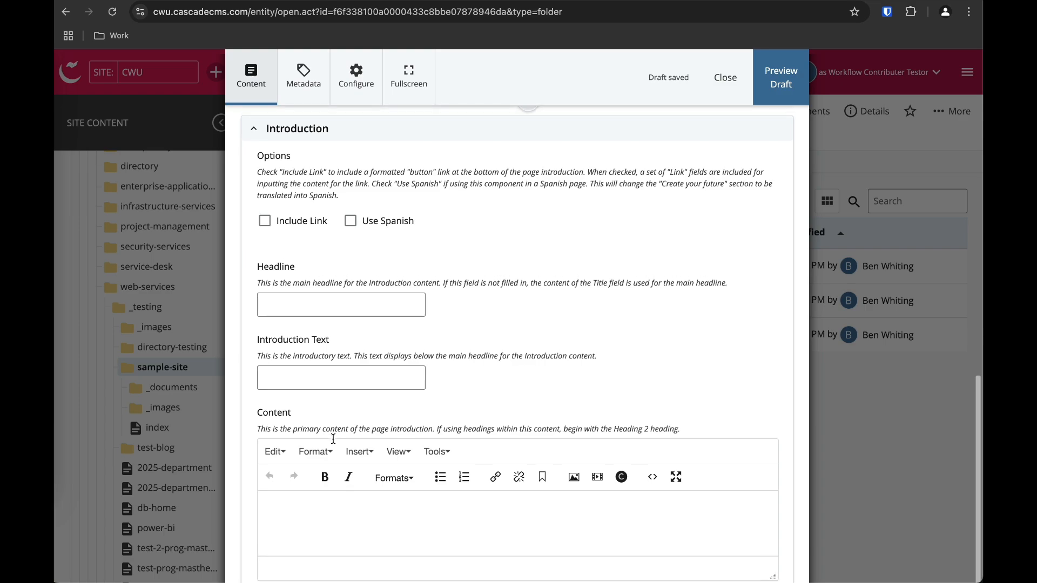
scroll(334, 439, up, 1)
scroll(333, 439, up, 3)
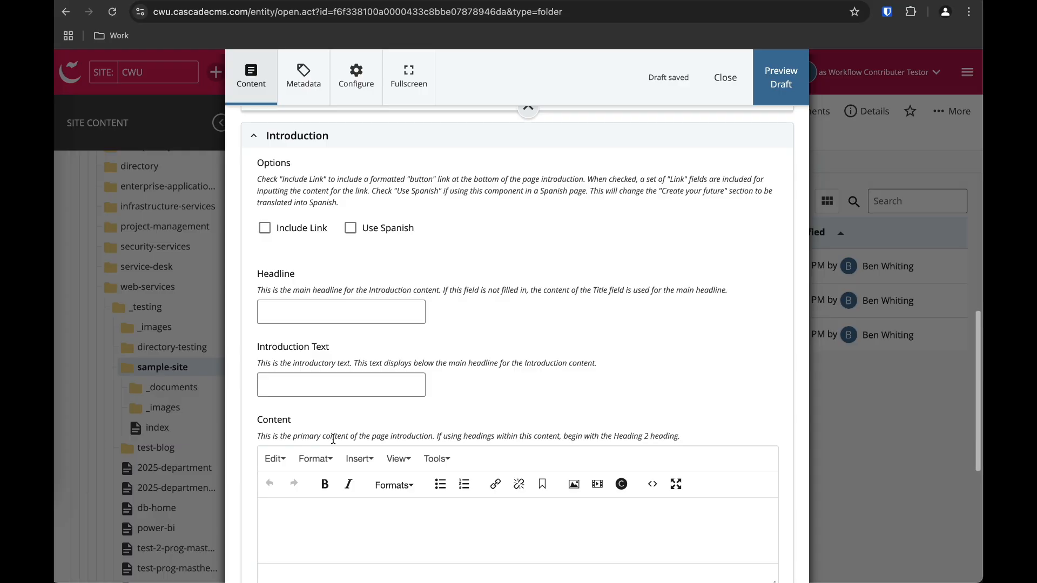
scroll(425, 289, down, 1)
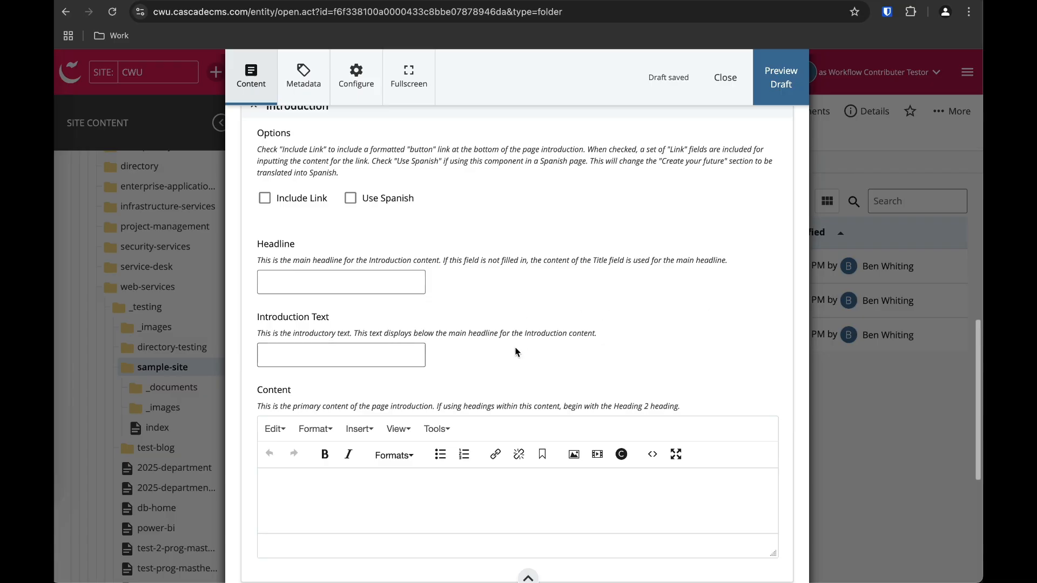
scroll(503, 397, down, 1)
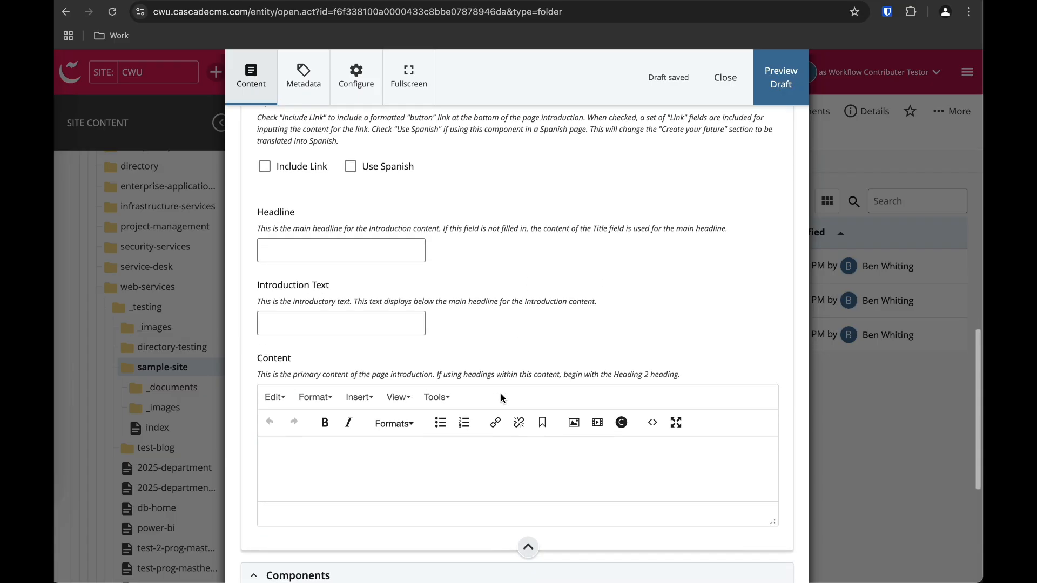
click(417, 467)
scroll(417, 468, down, 1)
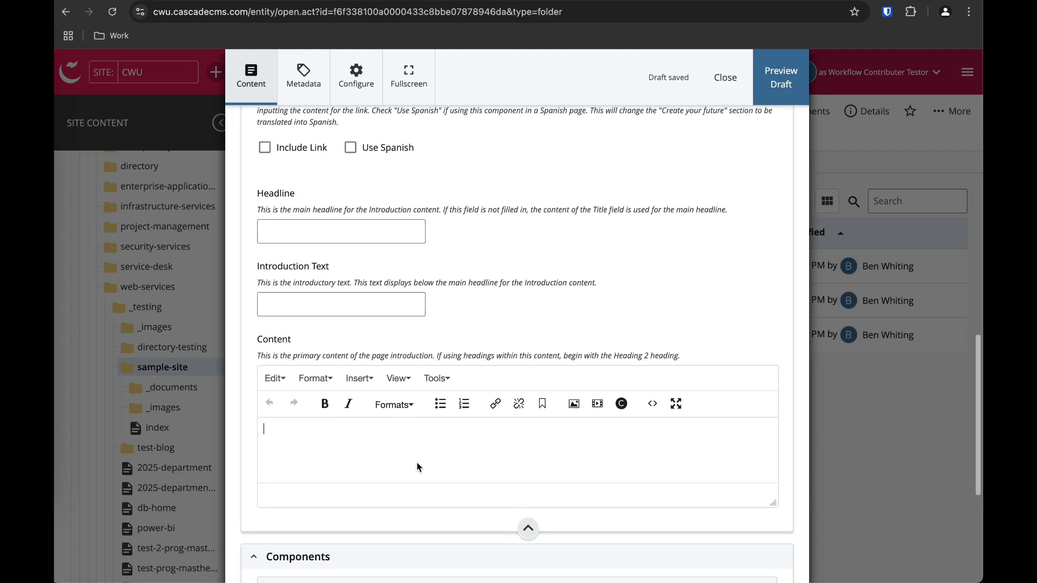
scroll(417, 467, down, 2)
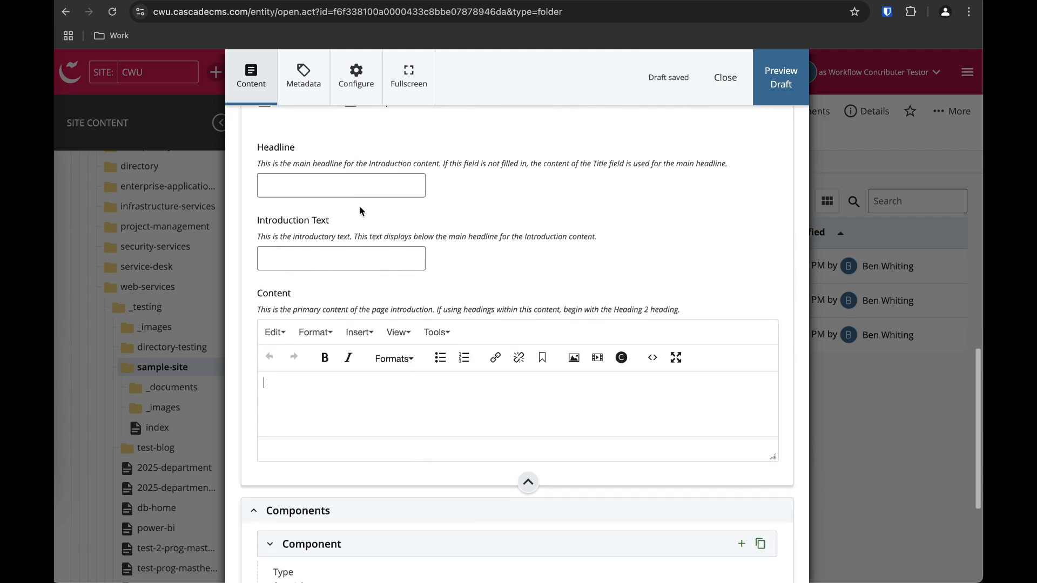
Set the Introduction section's headline to "Introduction".
click(346, 187)
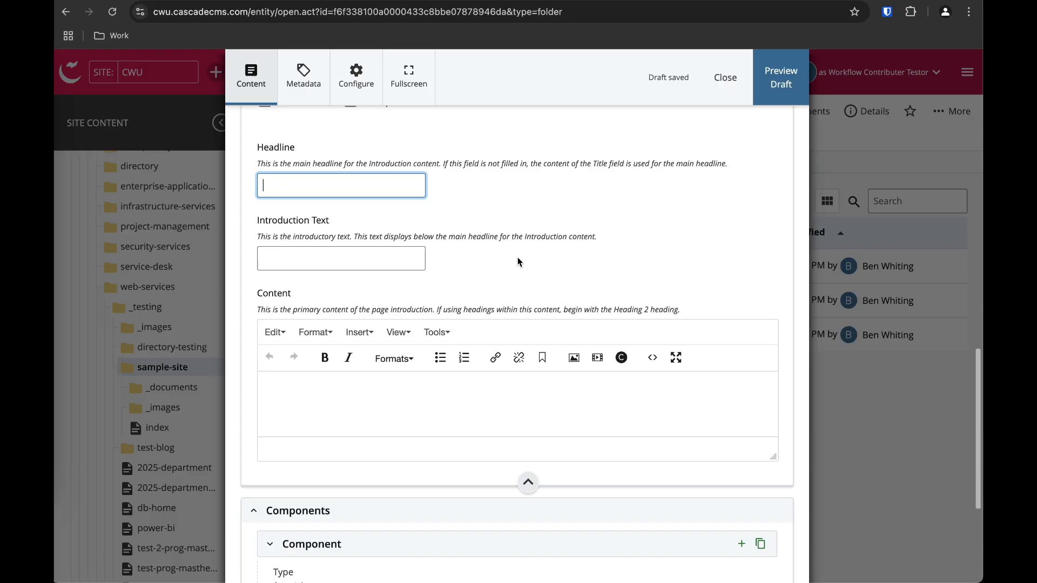
text(Introduction)
click(385, 254)
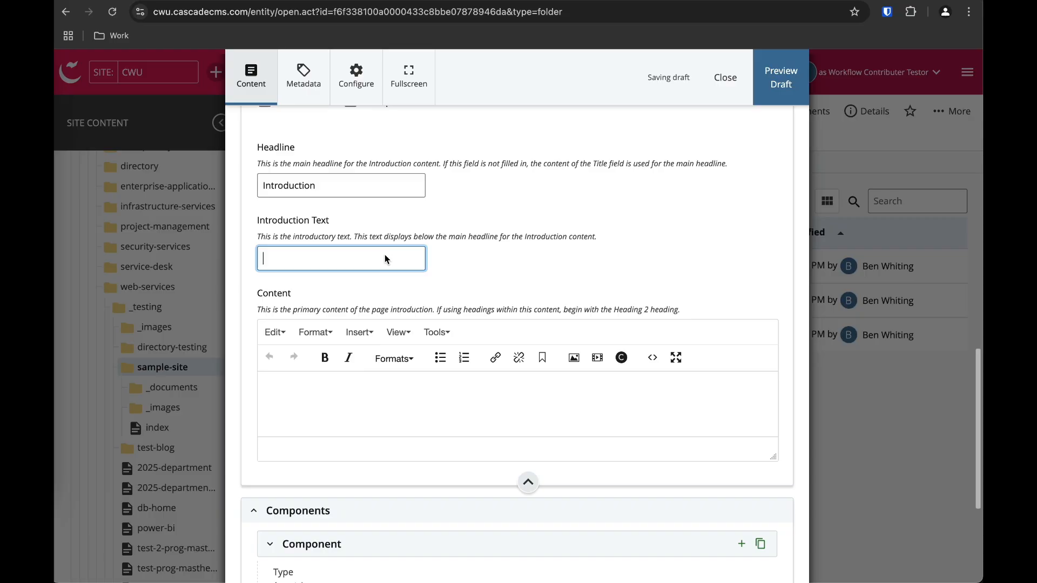
Enter "I am currently recording a video on how to create content. Welcome to my page!" as the Introduction content.
click(352, 391)
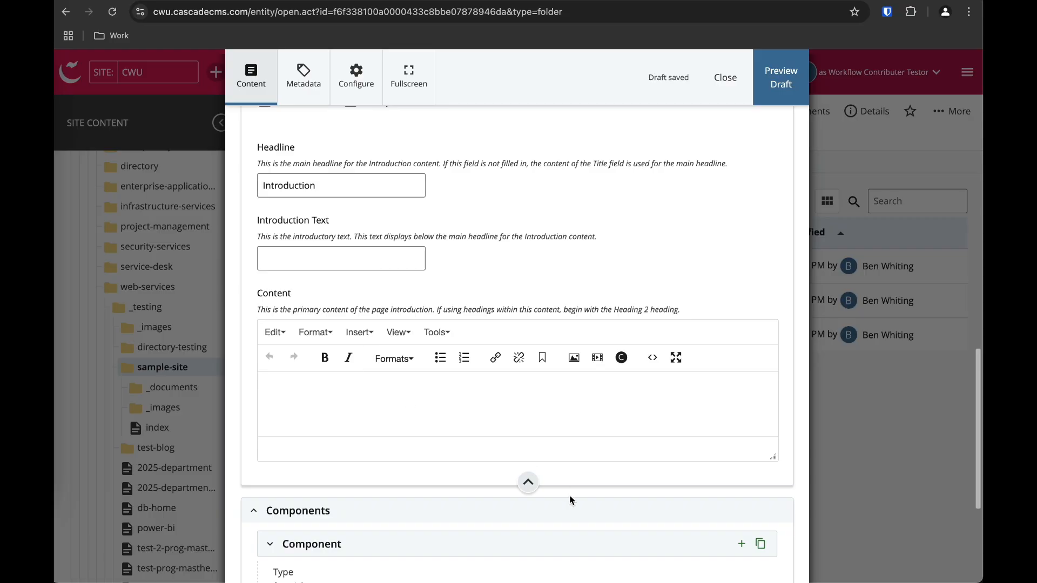
text(I am currently recording a vi)
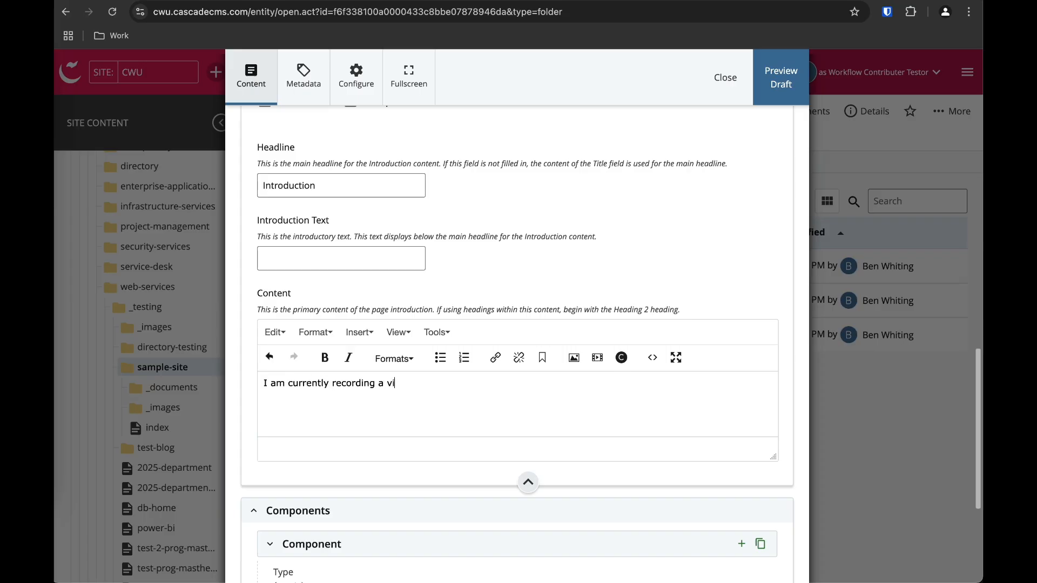
text(deo on how to create content. Welc)
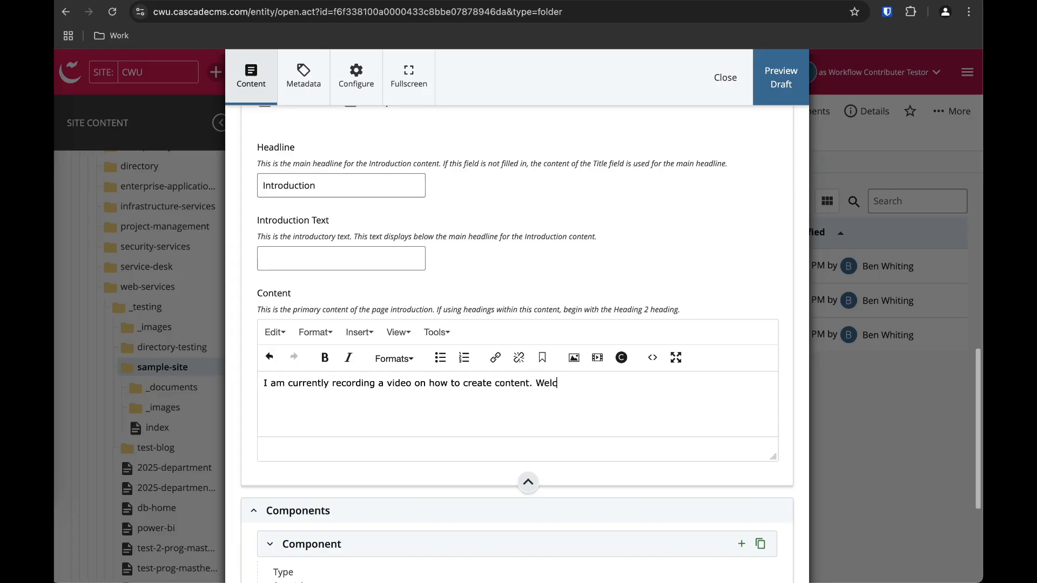
text(ome to my page!)
Expand the empty component in the Components section and set its type to WYSIWYG.
scroll(517, 360, down, 3)
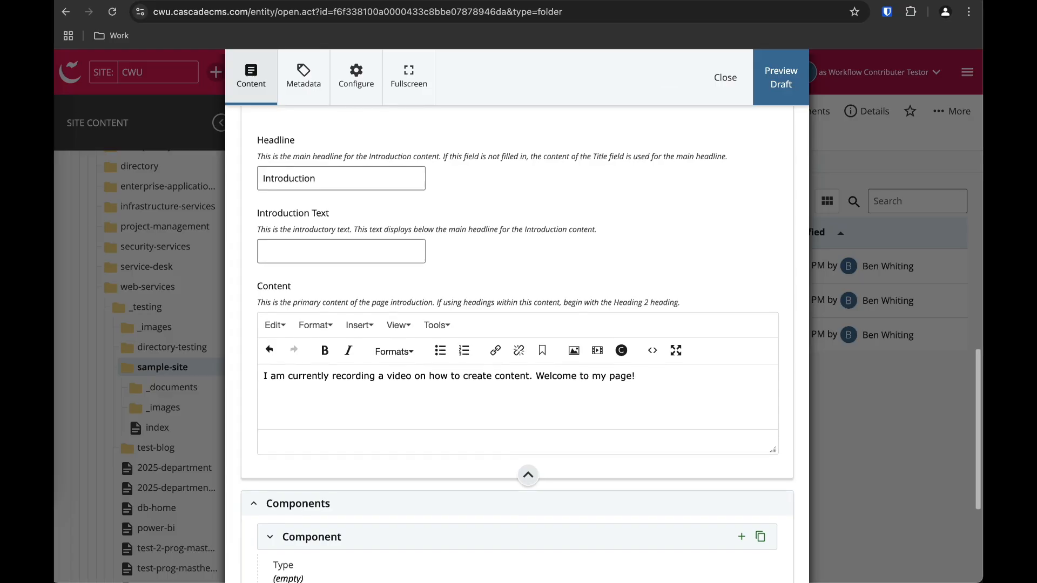
scroll(561, 364, down, 2)
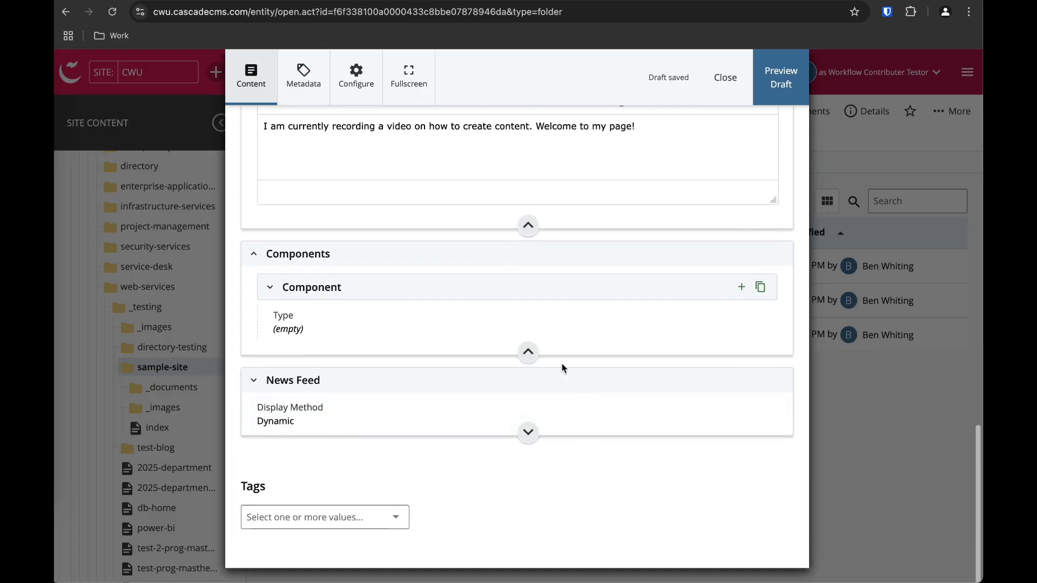
click(458, 324)
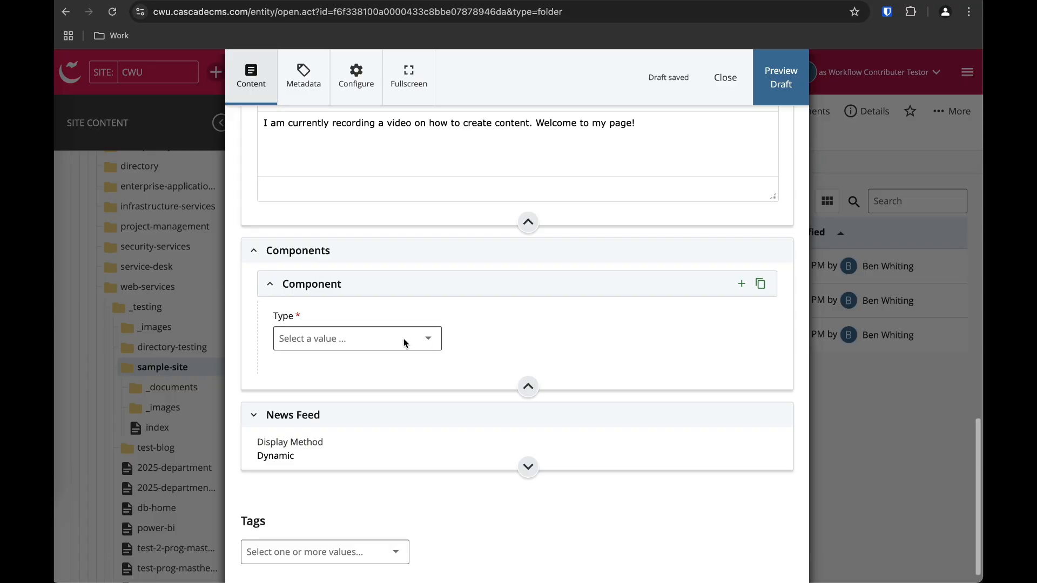
click(430, 340)
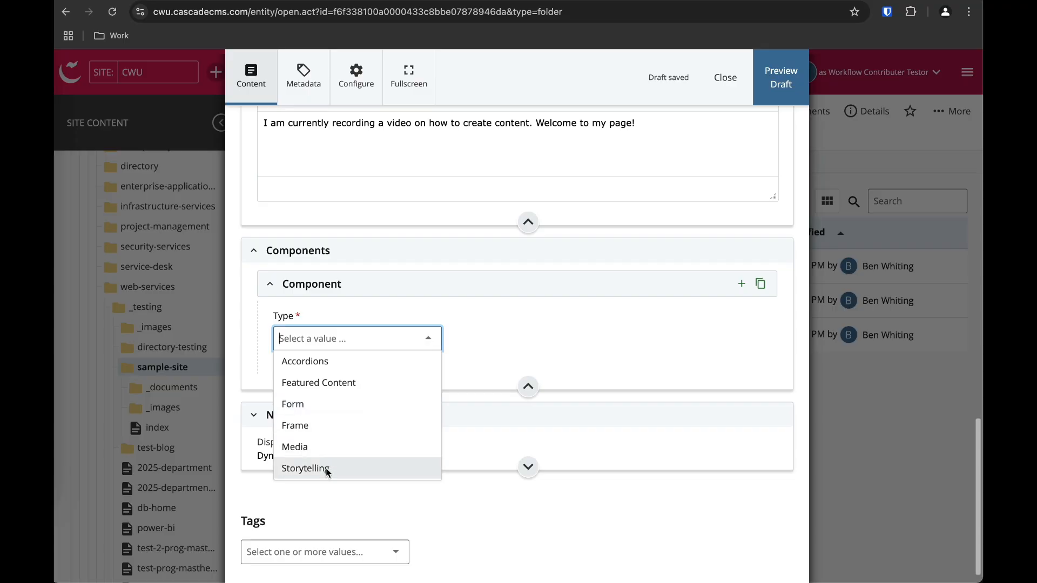
scroll(329, 456, down, 2)
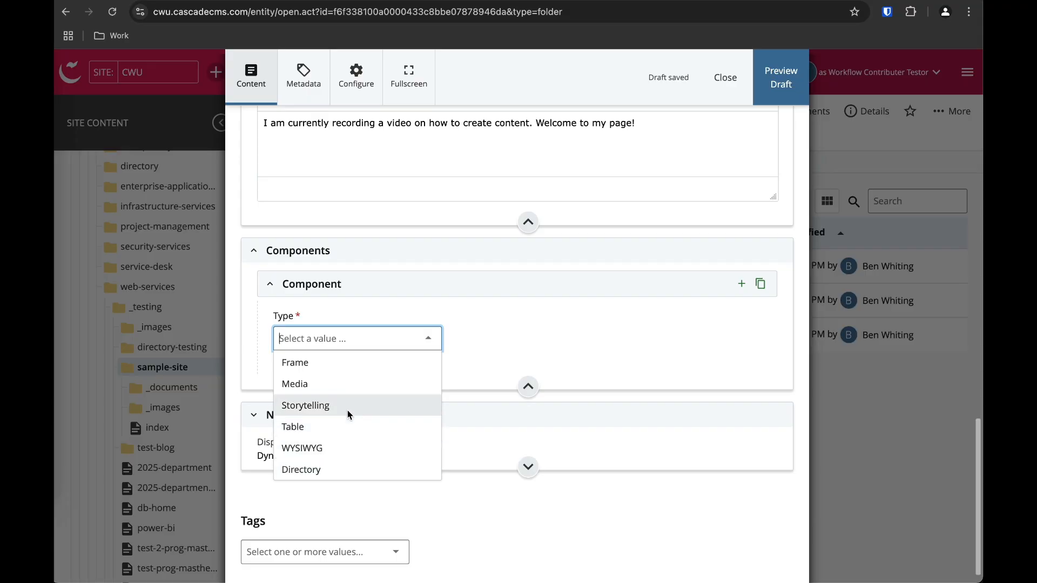
scroll(349, 400, up, 2)
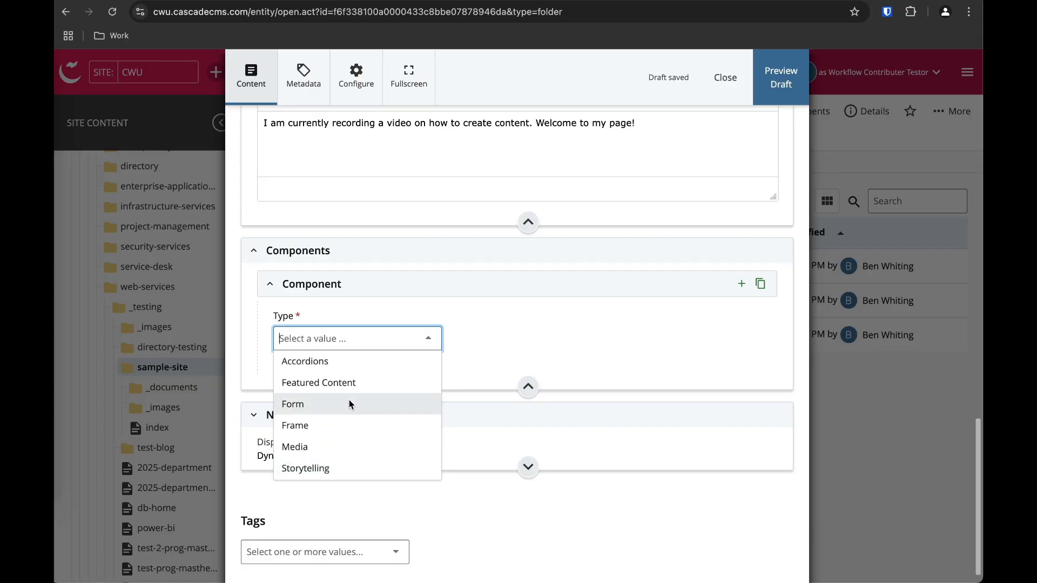
scroll(349, 399, down, 2)
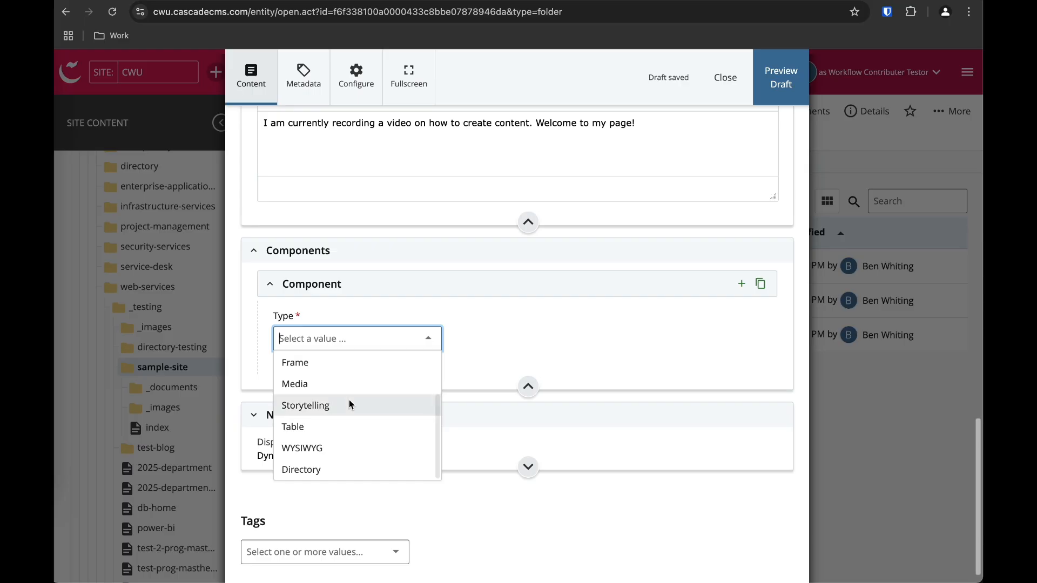
scroll(356, 401, up, 2)
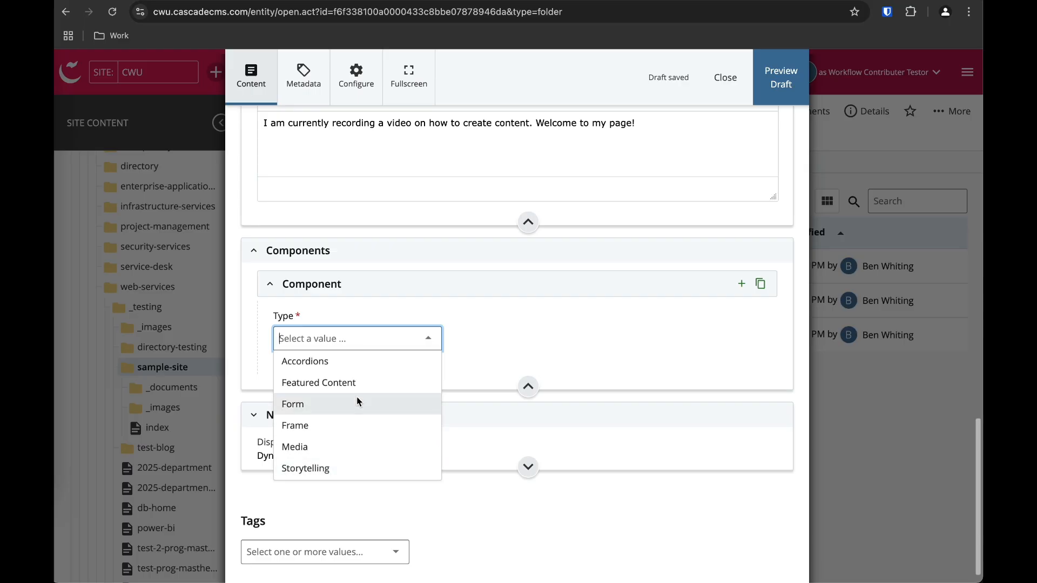
scroll(357, 401, down, 2)
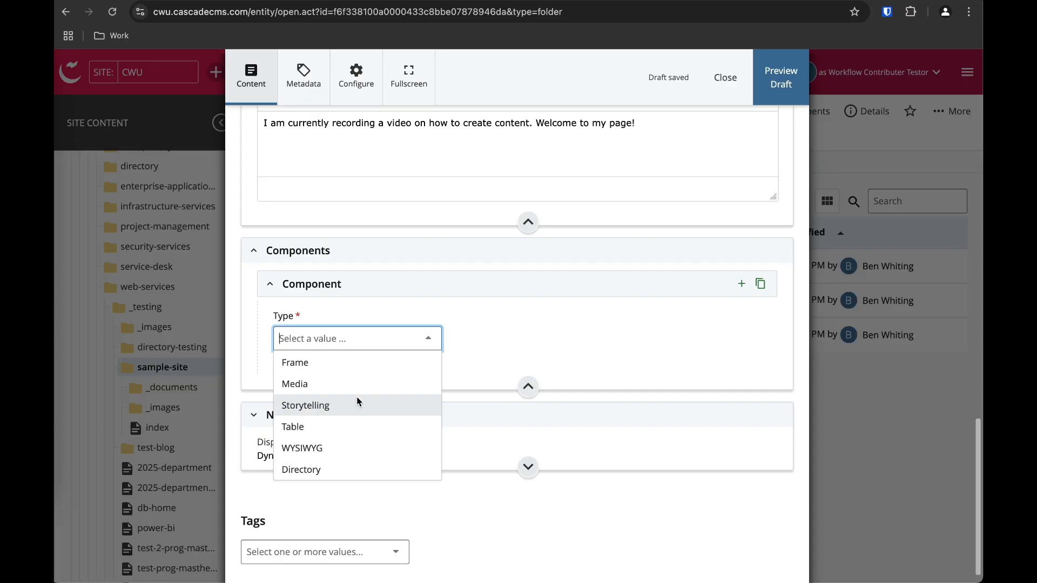
scroll(357, 400, up, 3)
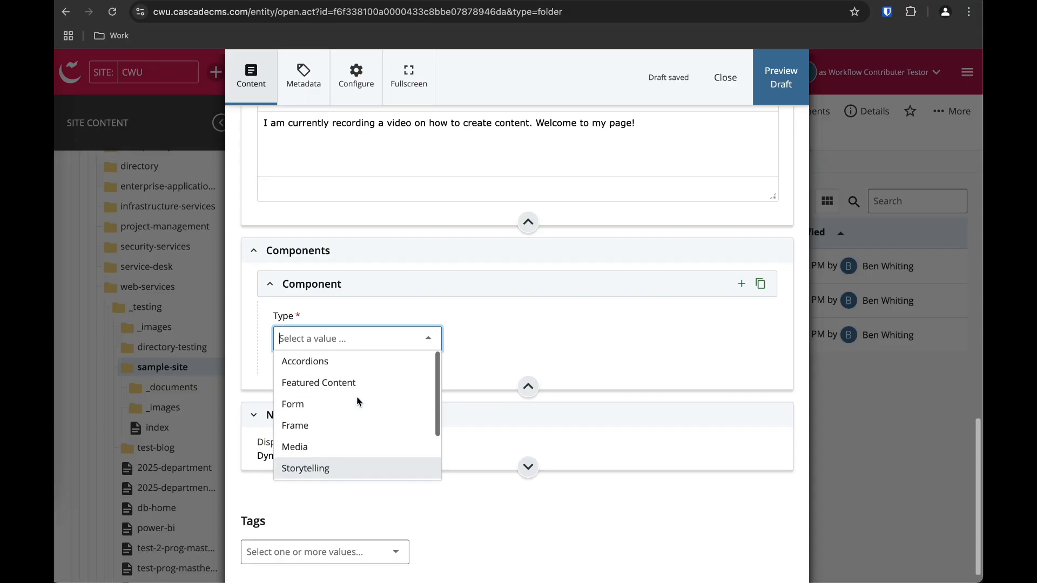
scroll(356, 402, down, 3)
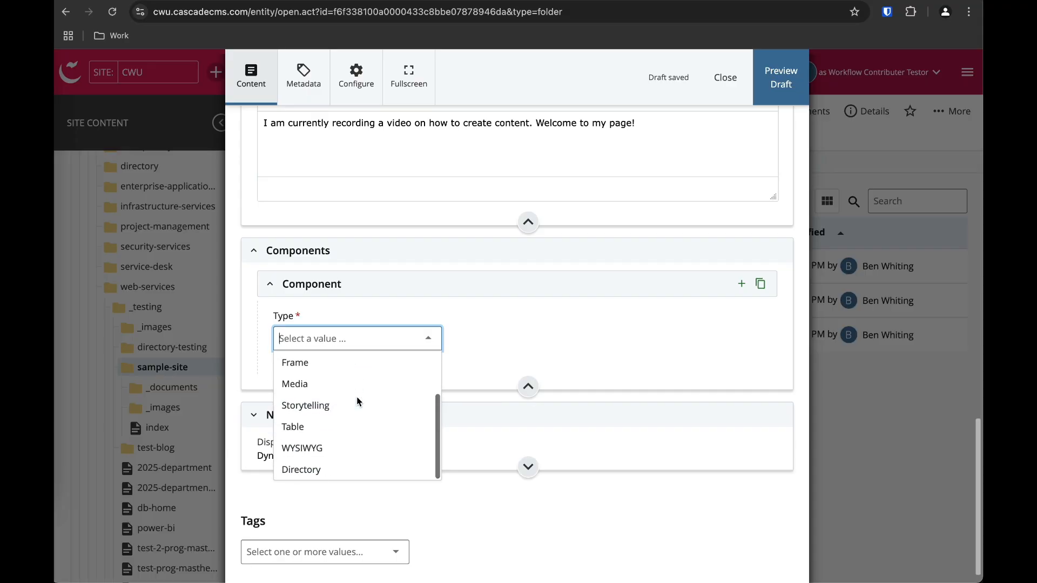
click(354, 452)
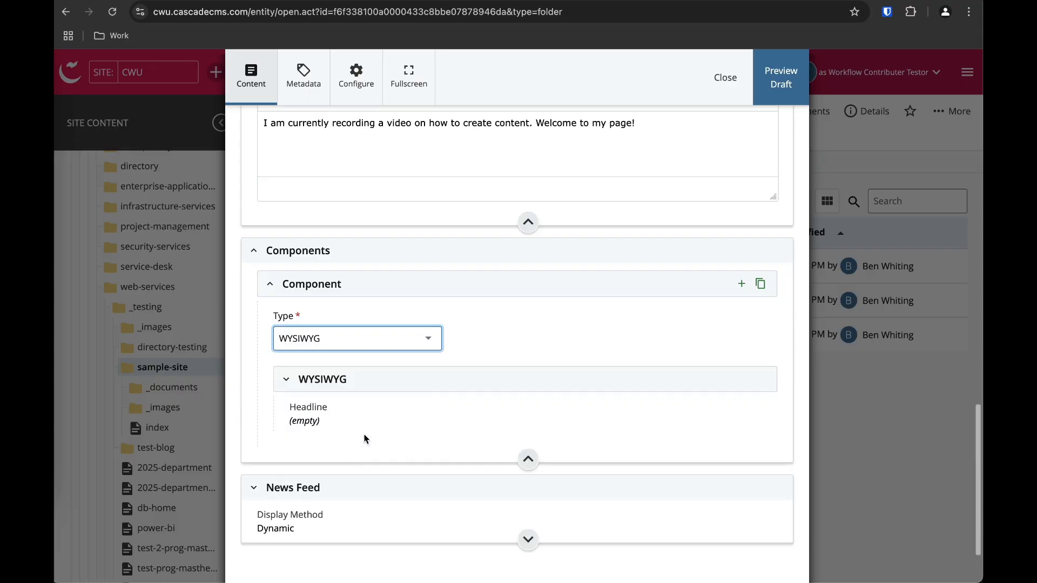
Expand the WYSIWYG section and enter "This is a bold word." as its content, with "bold word" in bold.
scroll(377, 424, down, 1)
scroll(377, 423, down, 2)
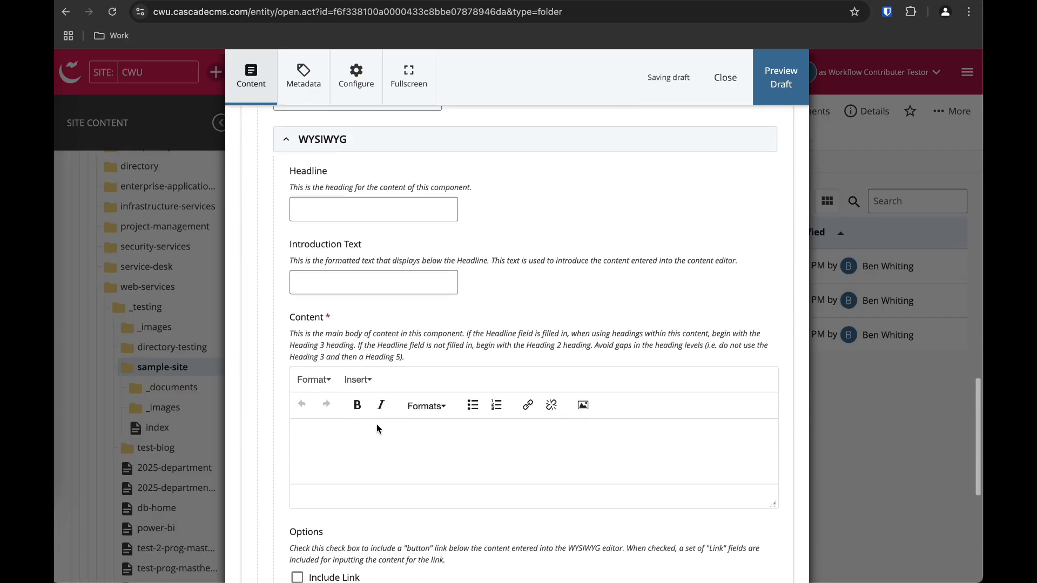
click(372, 440)
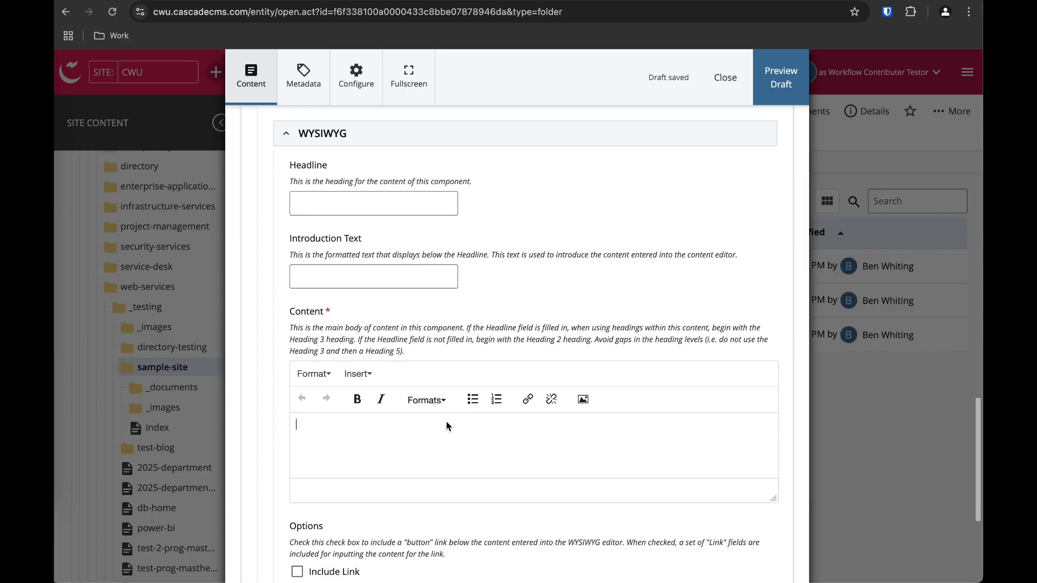
scroll(432, 433, down, 1)
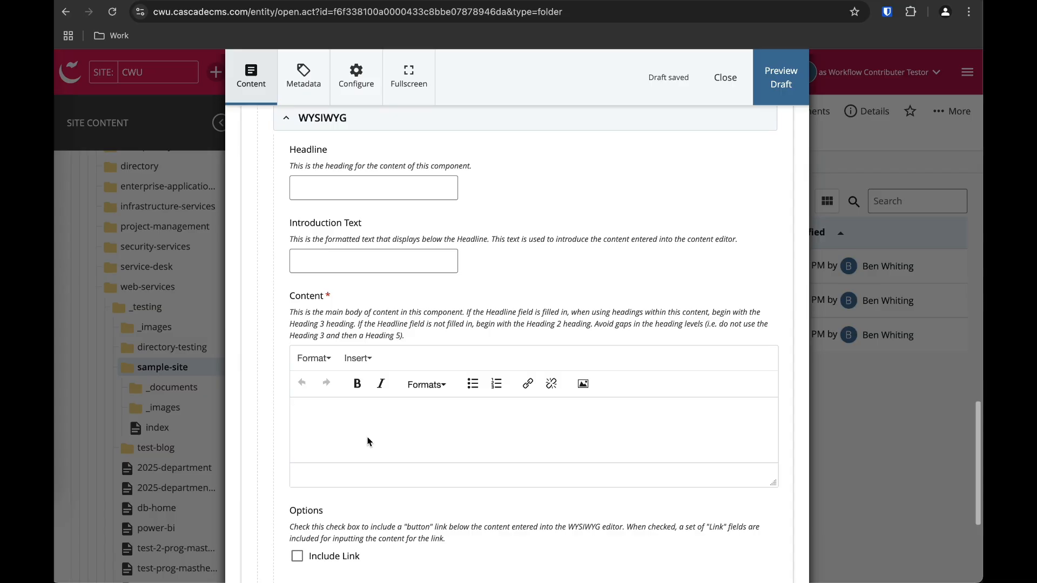
text(This is an)
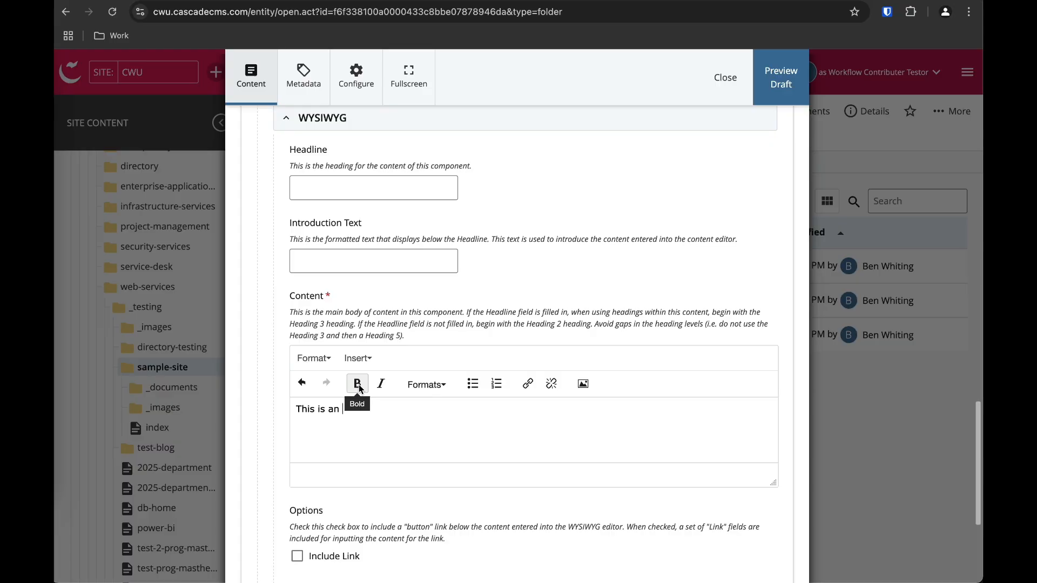
click(358, 384)
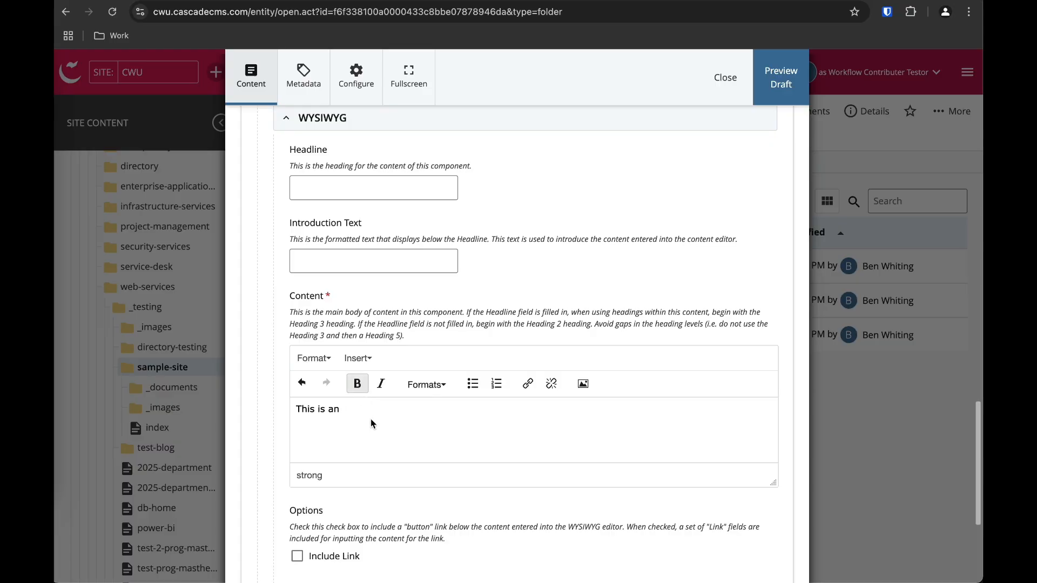
key(BackSpace)
key(BackSpace)
click(357, 384)
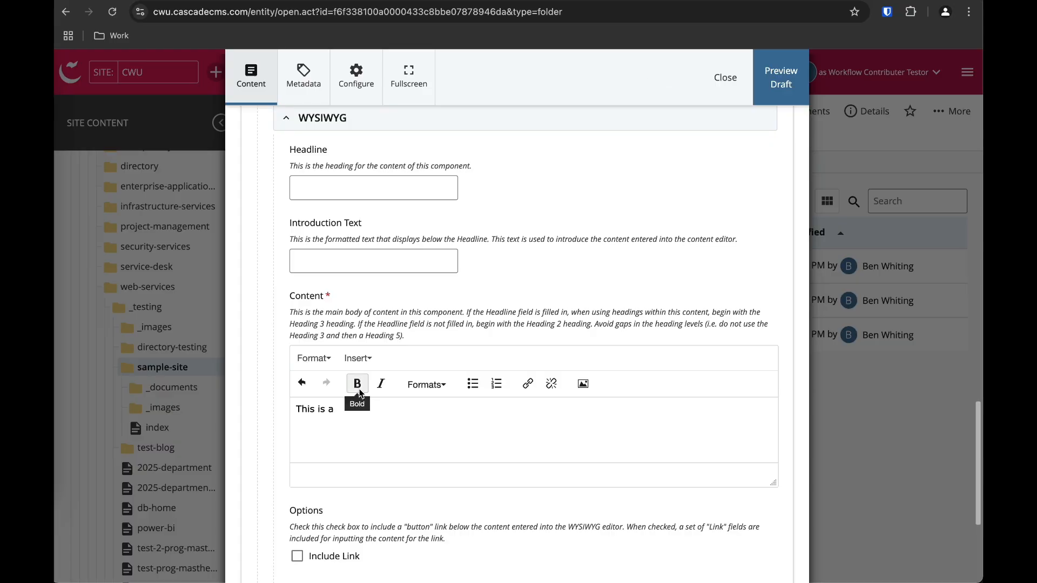
text(bold)
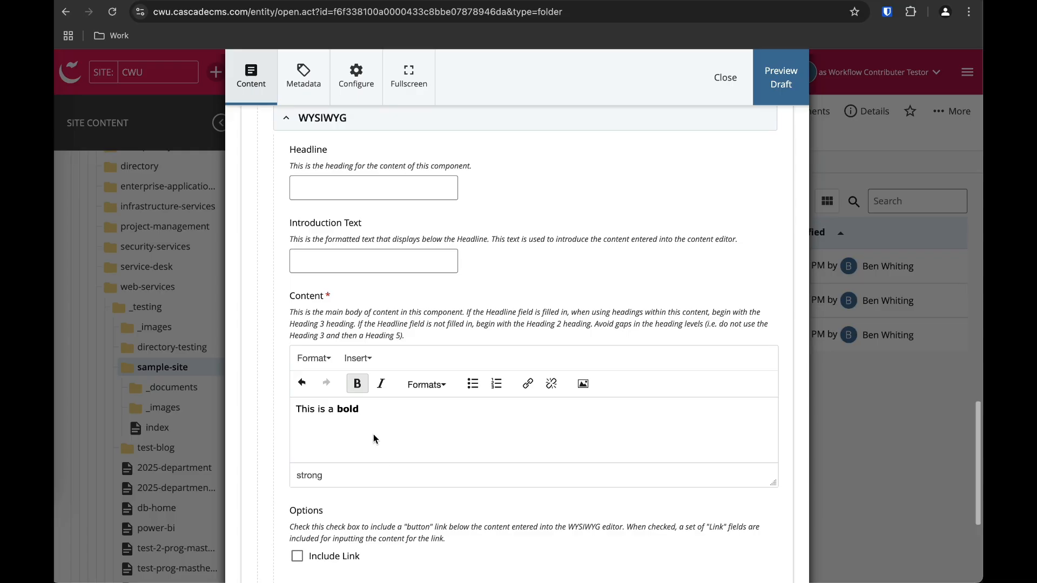
text( word)
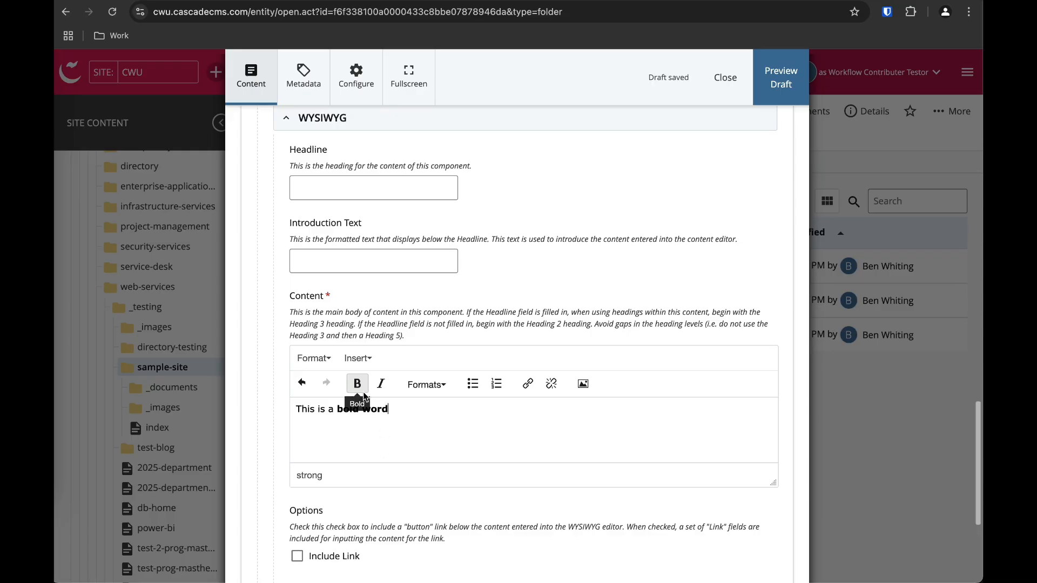
click(363, 393)
text(. )
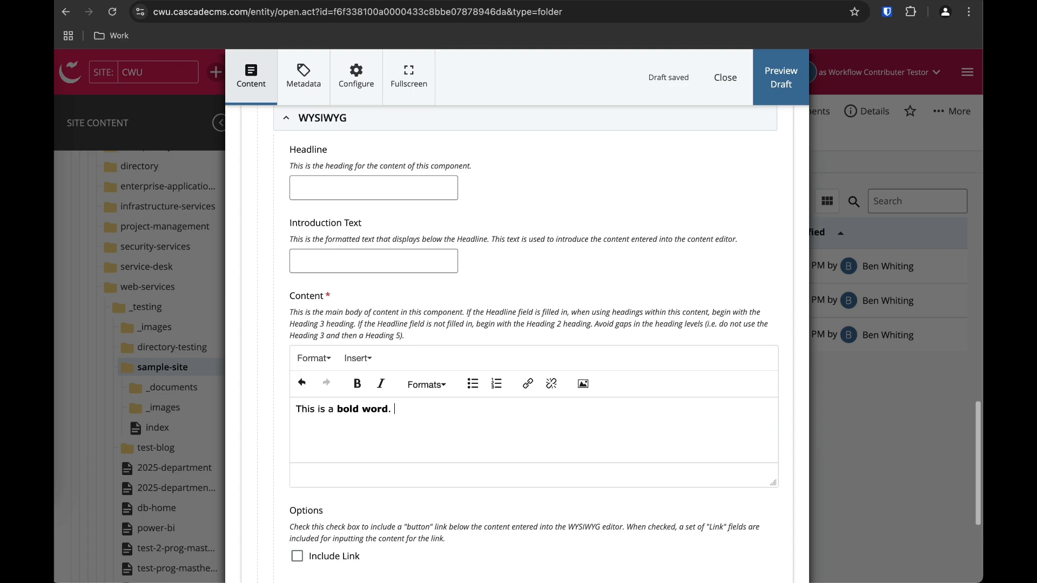
Add the sentence "This is an italic word." to the same line, with "italic word" in italics, and start a new paragraph.
text(This is an)
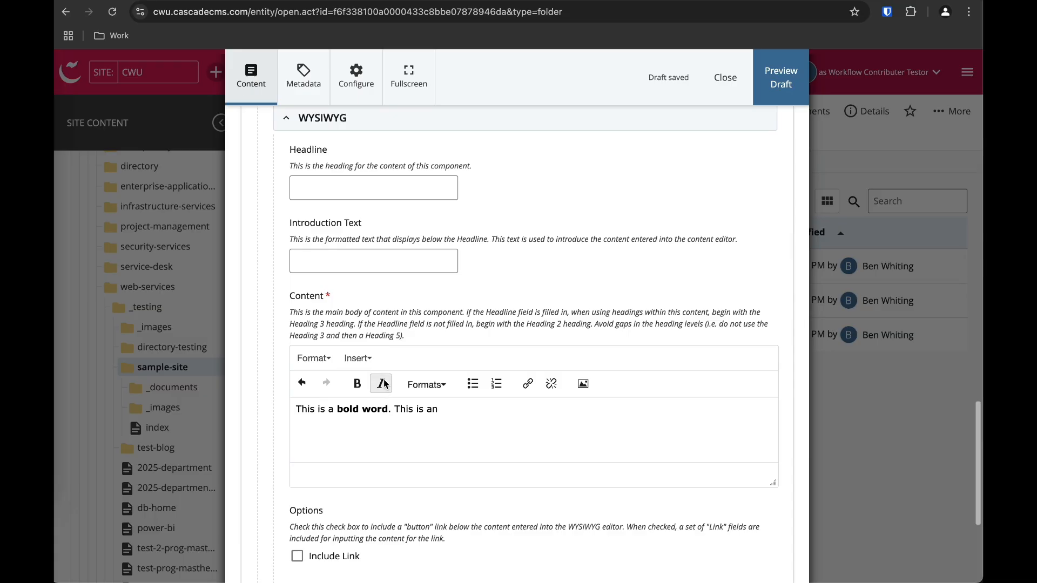
click(384, 384)
text(italic word.)
click(372, 384)
key(Return)
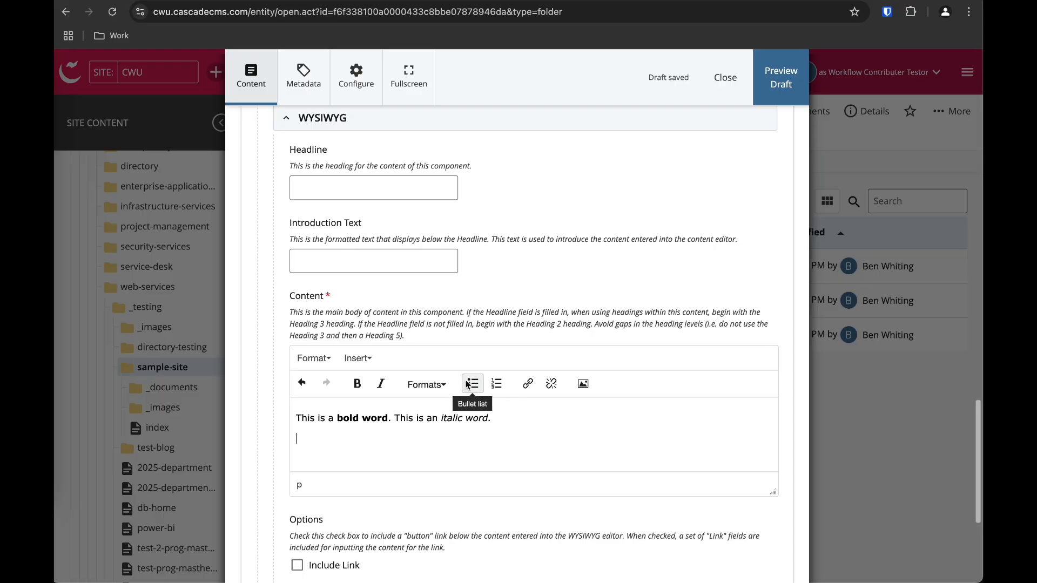
Add a bulleted list below the sentences with the entries "List item 1" and "List item 2".
scroll(468, 385, down, 2)
click(473, 352)
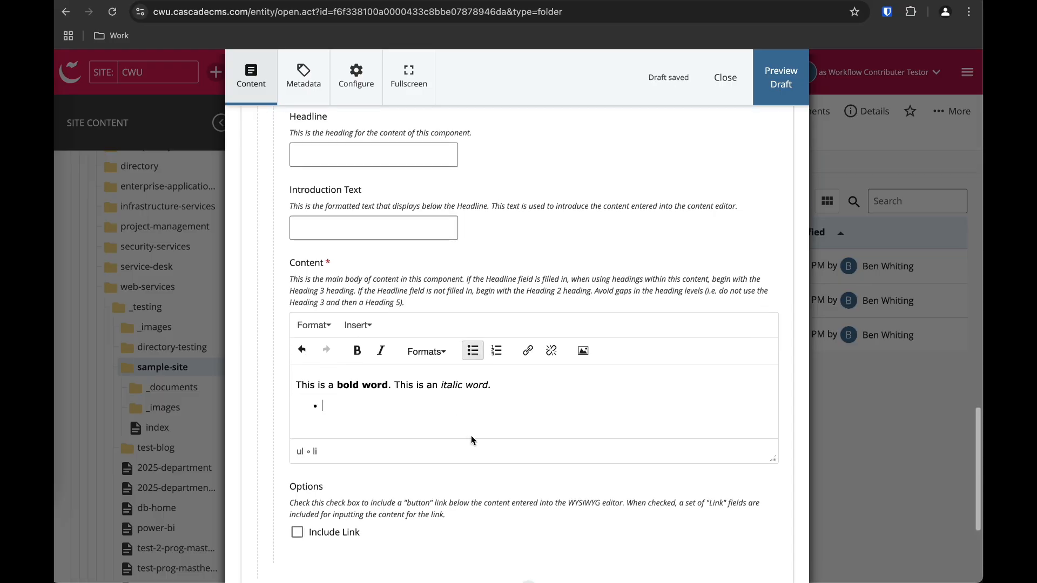
text(List item 1)
key(Return)
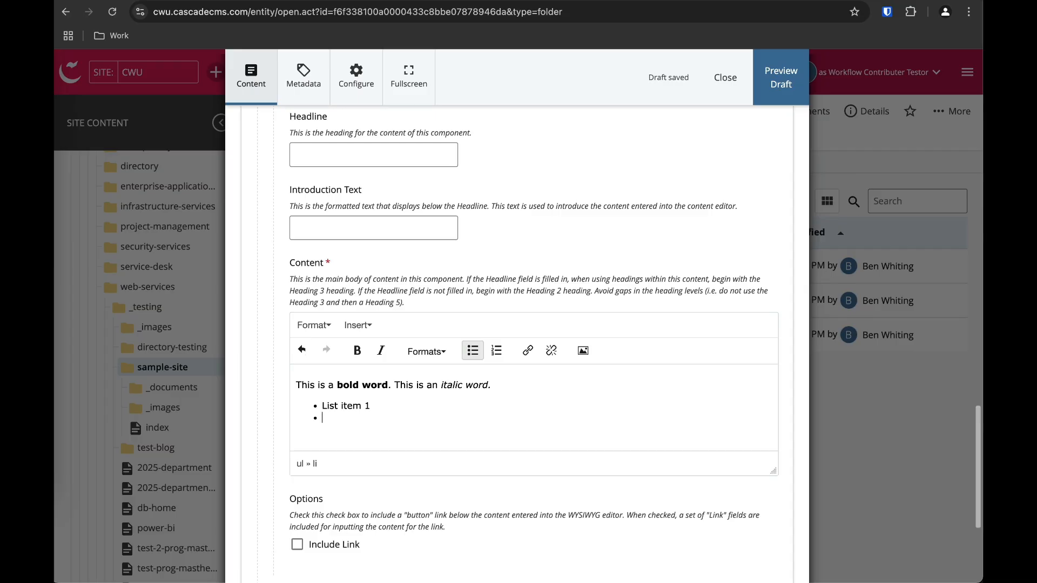
text(List item 2)
key(Return)
key(Return)
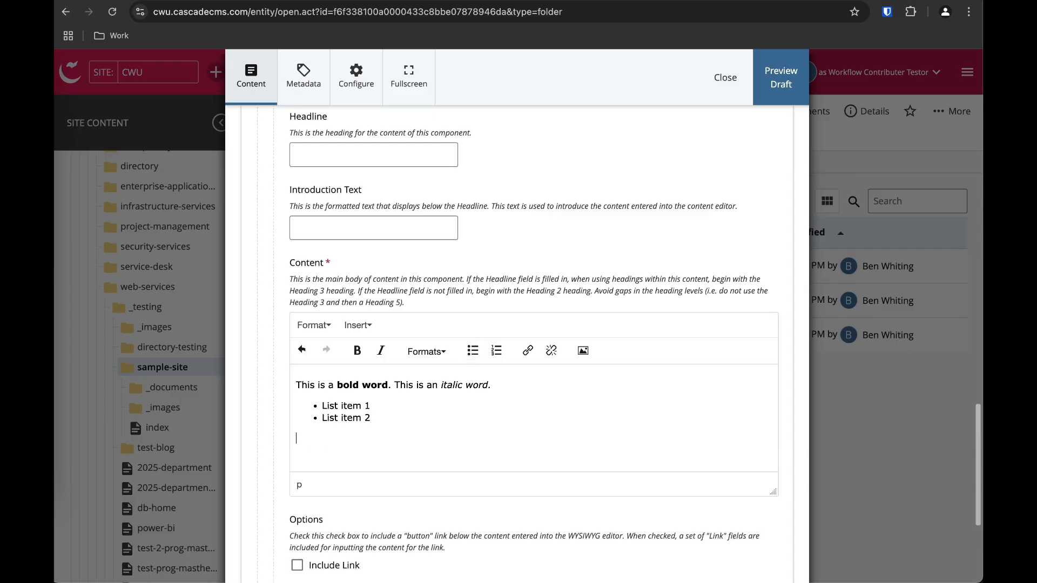
Add a numbered list below the bullets with the entries "List item 1" and "List item 2".
click(496, 350)
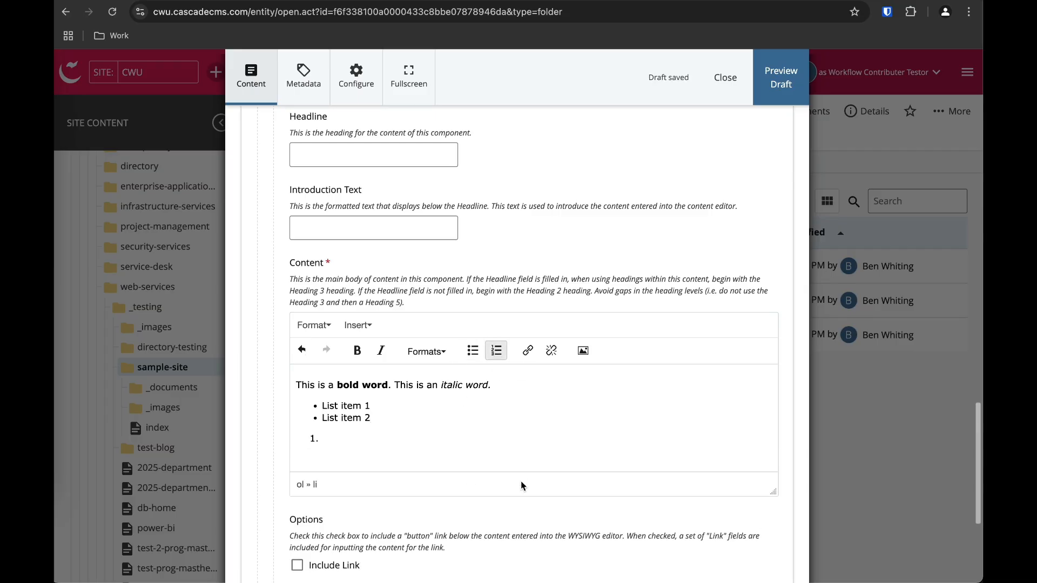
text(List item 1)
key(Return)
text(List )
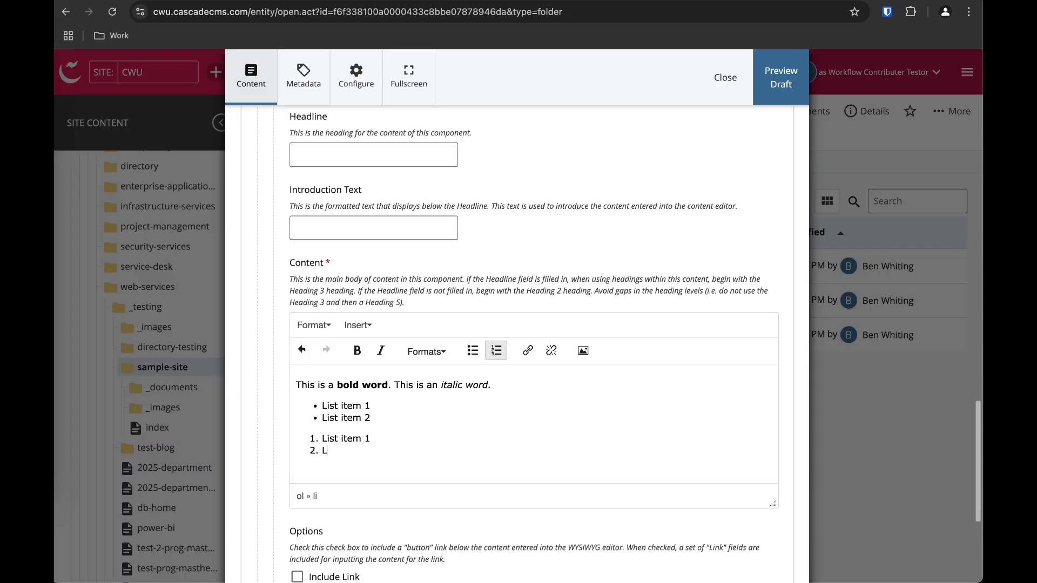
text(item 2)
key(Return)
key(Return)
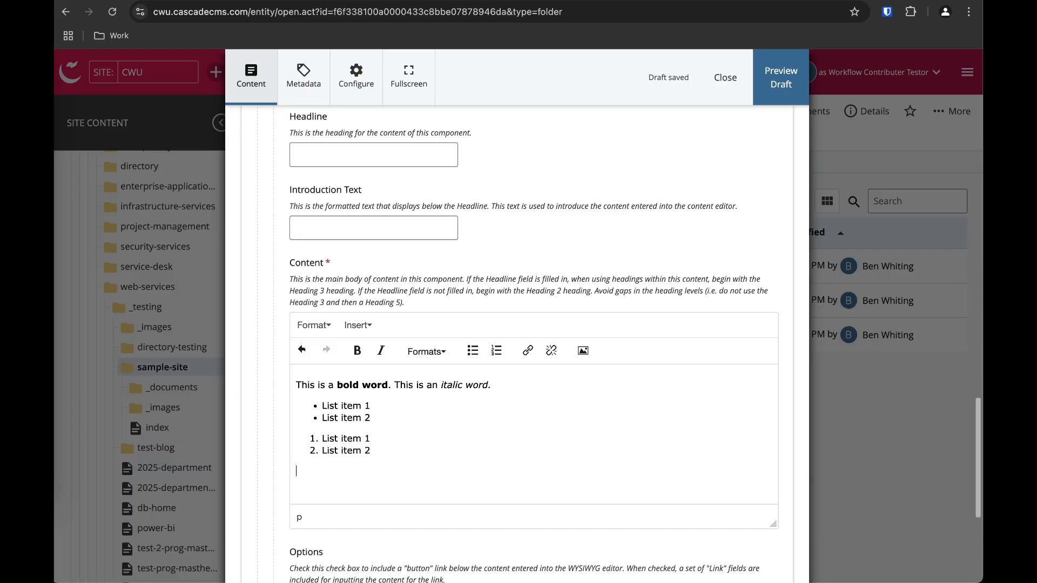
Start an internal link below the numbered list and choose the building-hours page from the recent assets as its source.
scroll(503, 336, down, 2)
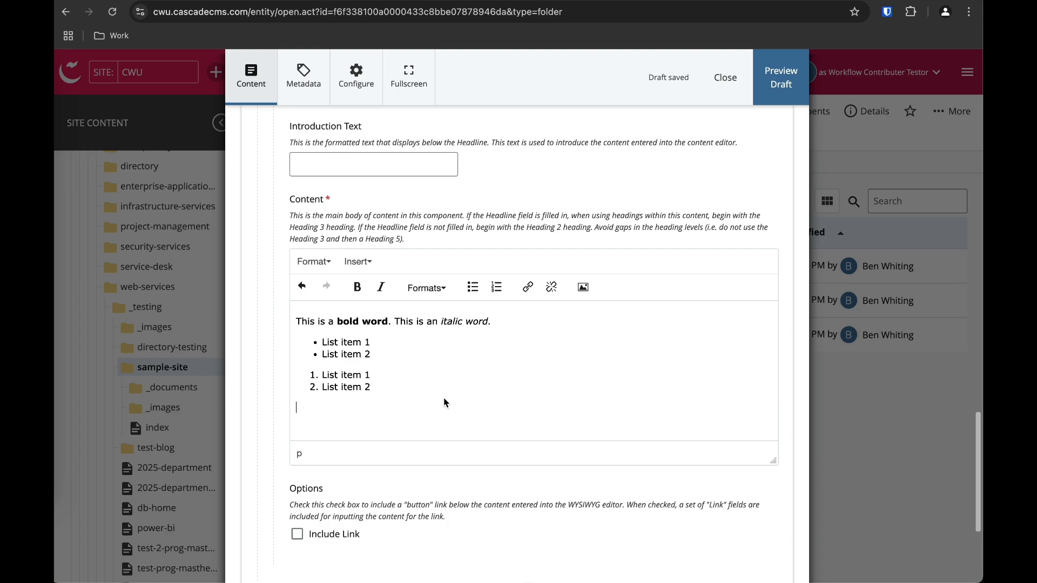
click(528, 290)
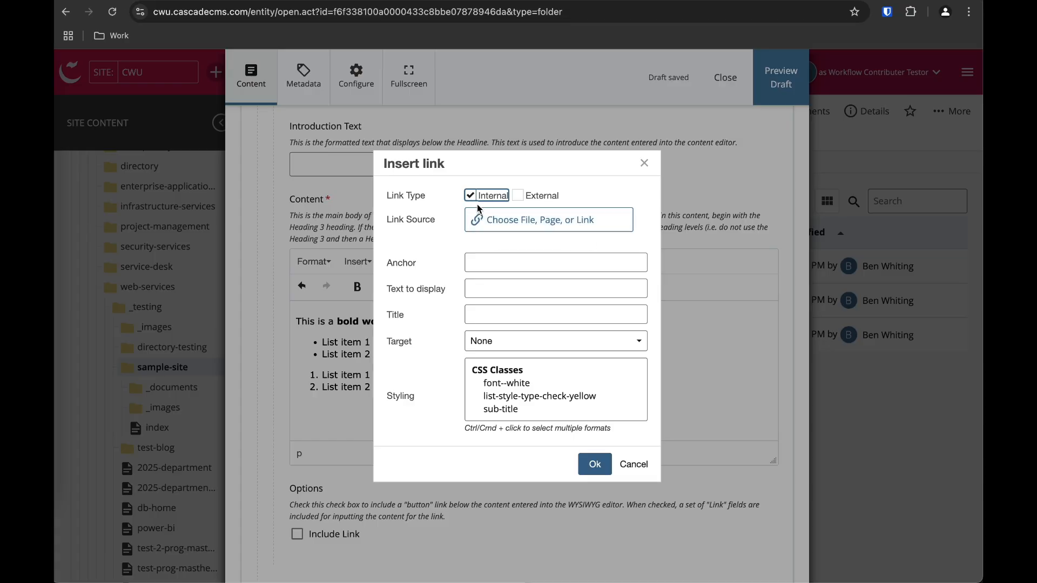
click(504, 222)
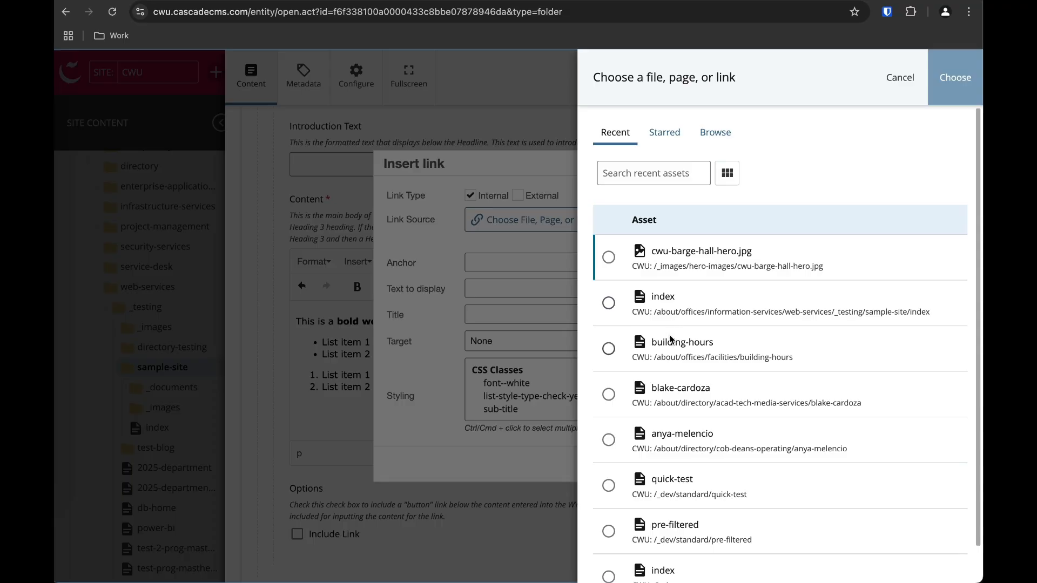
click(673, 354)
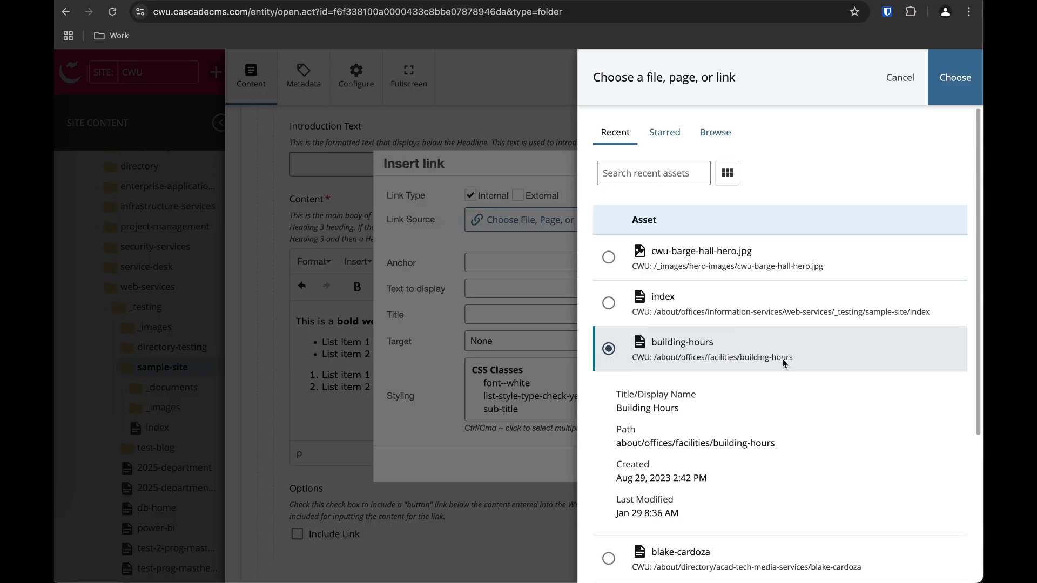
click(972, 87)
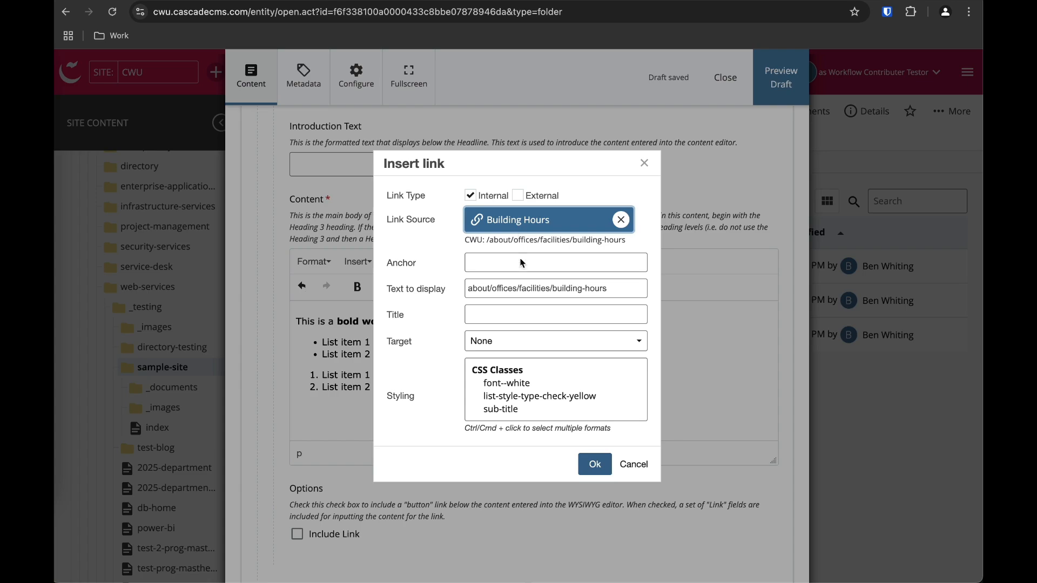
Set the internal link's display text to "This is a link to building hours" and insert the link.
triple_click(507, 288)
text(T)
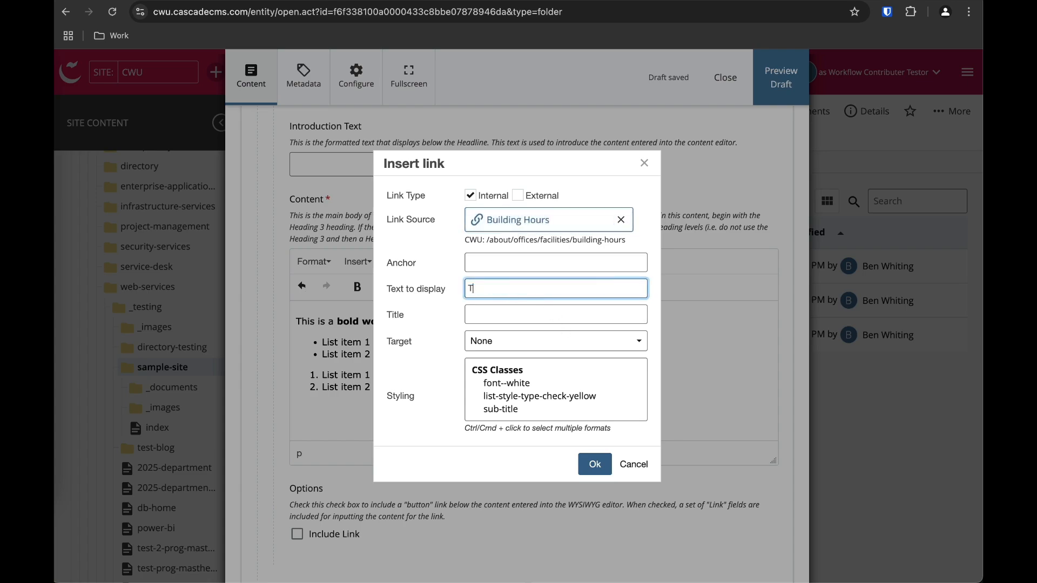
text(his is a link to building hours)
click(595, 464)
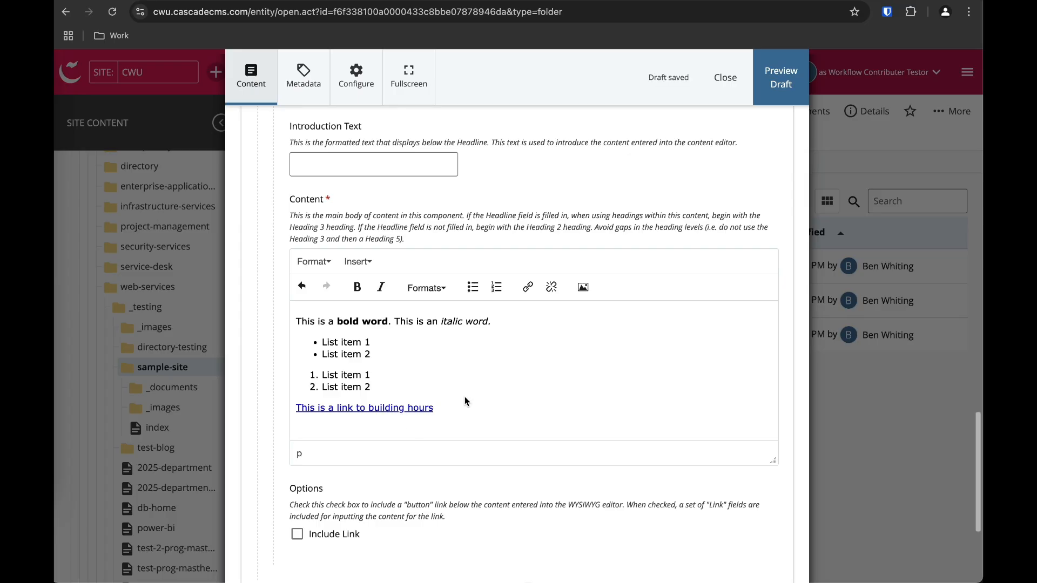
key(Return)
click(528, 287)
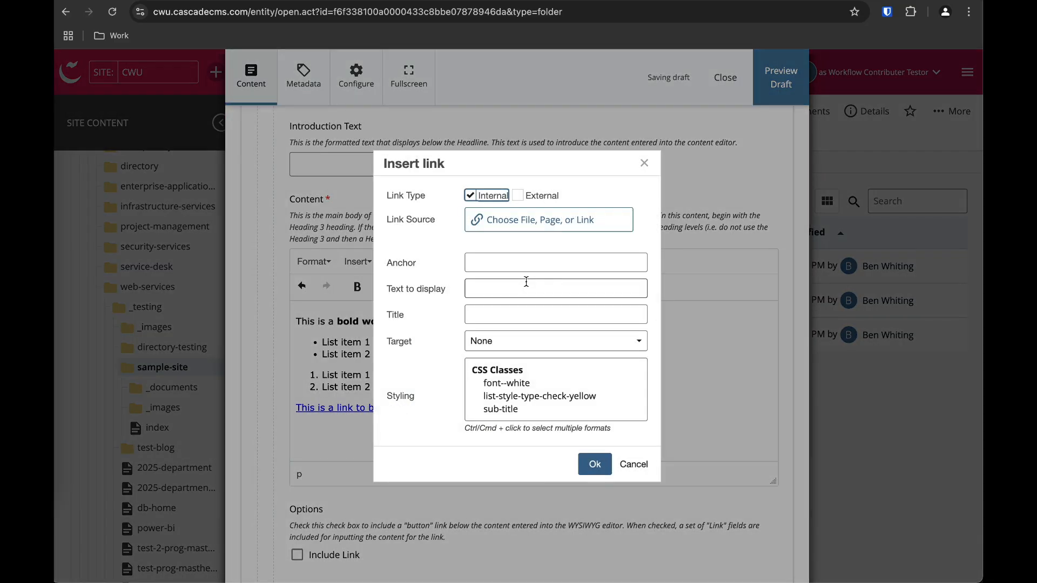
click(521, 193)
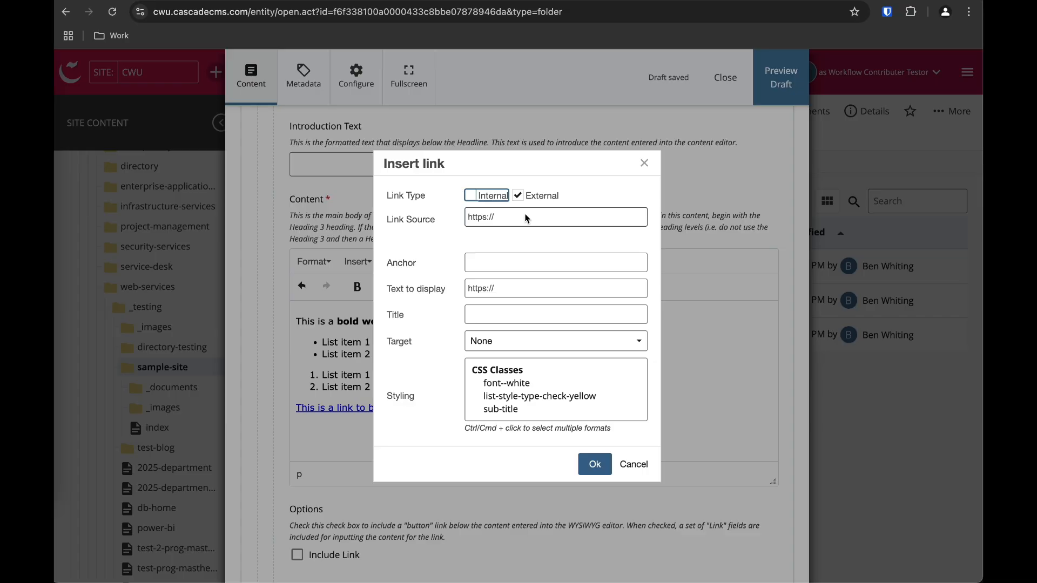
click(525, 218)
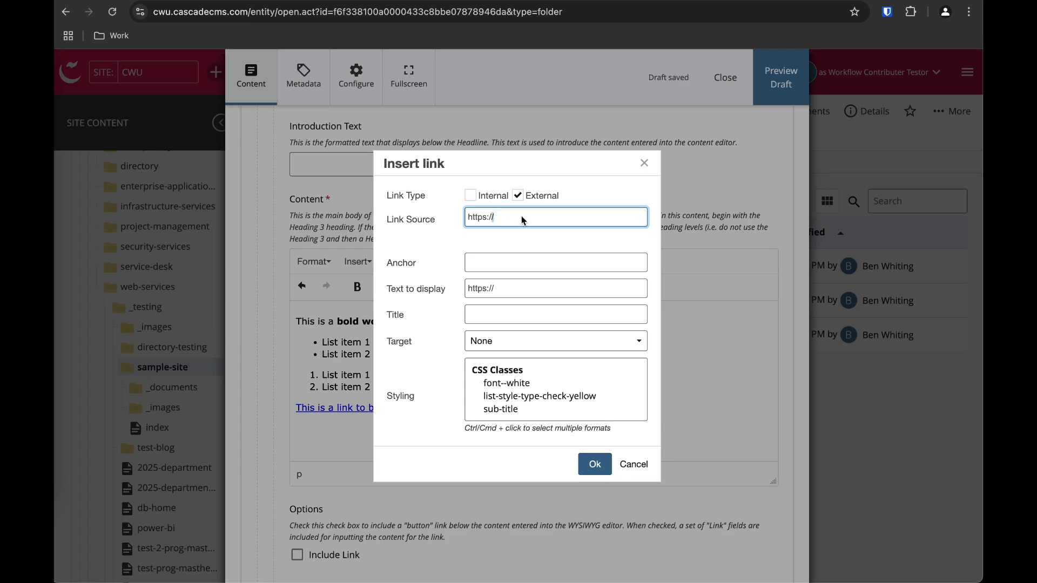
triple_click(508, 290)
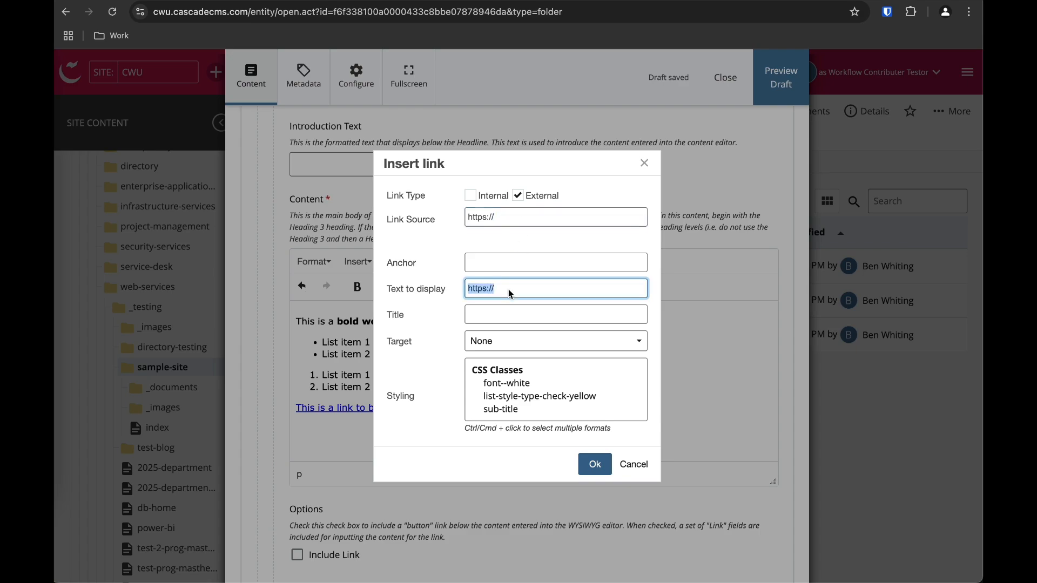
click(522, 217)
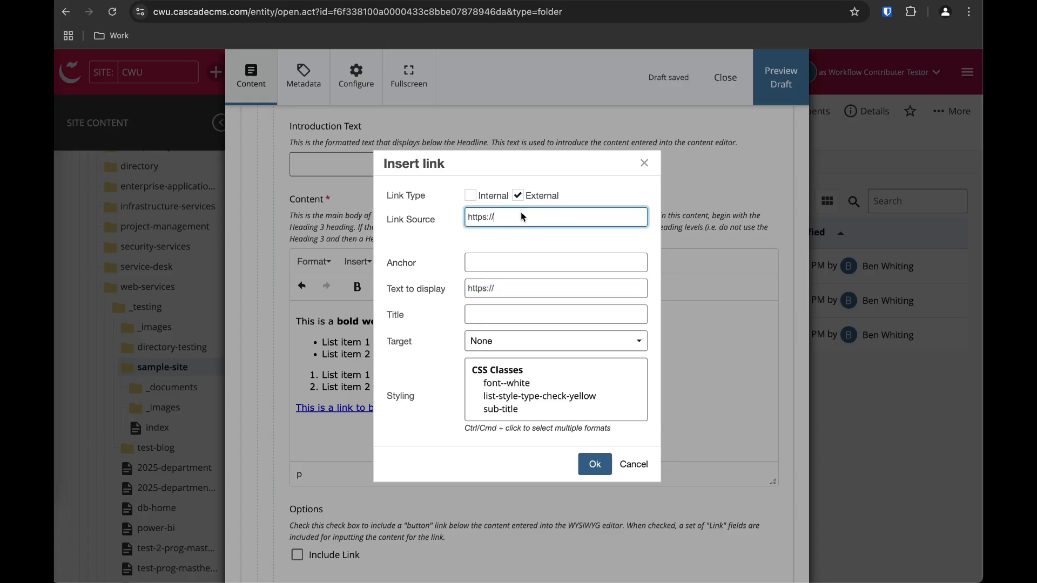
text(google.com/)
double_click(513, 288)
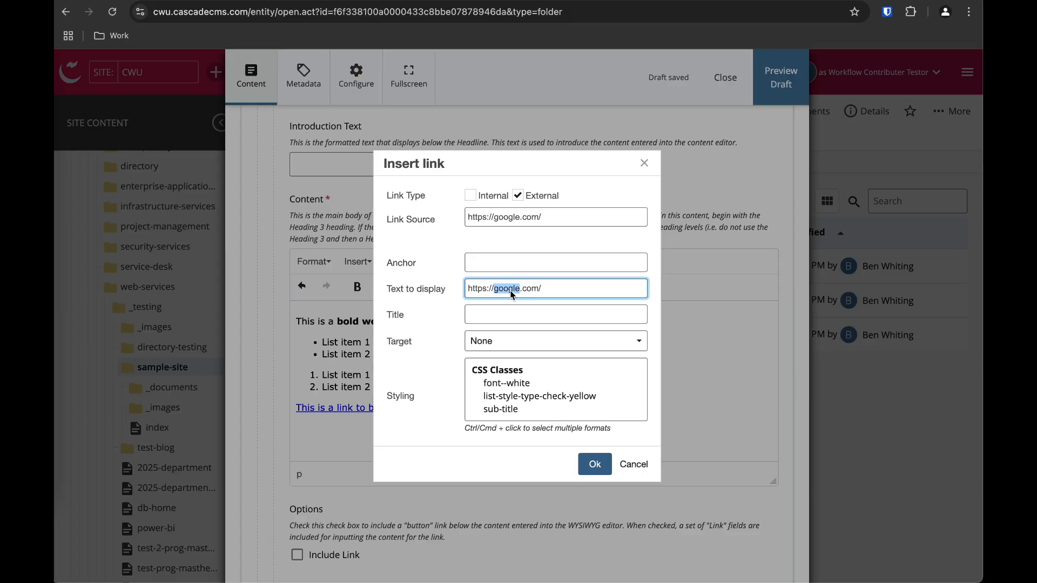
key(super+a)
text(This is a link to Google.)
click(594, 460)
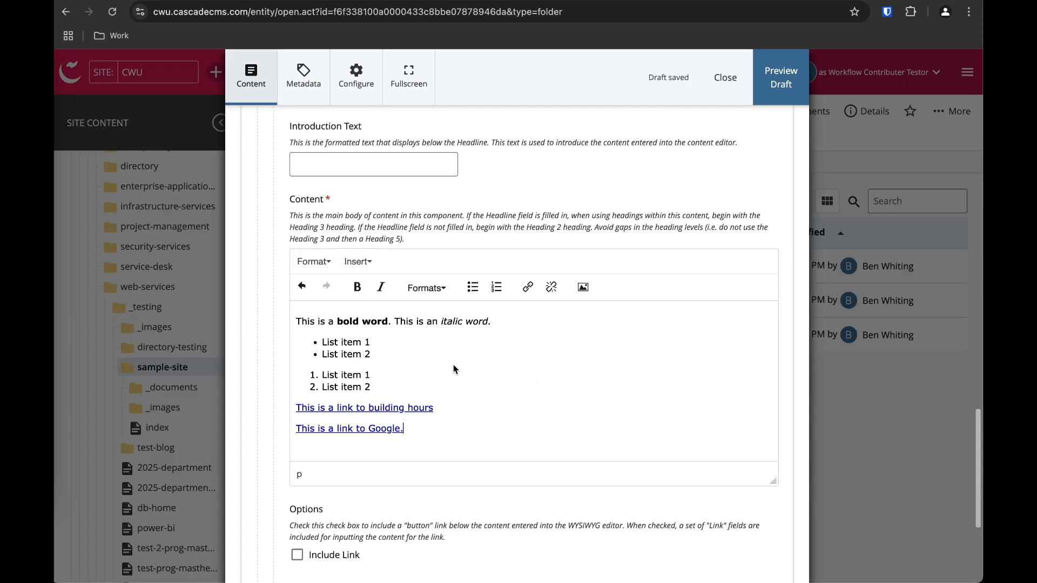
scroll(454, 369, down, 1)
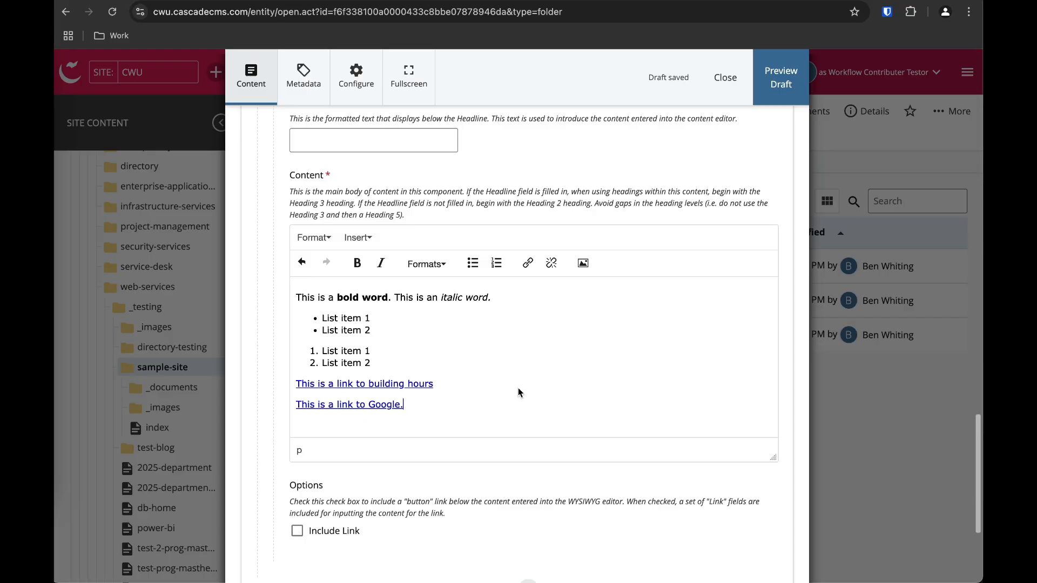
click(328, 239)
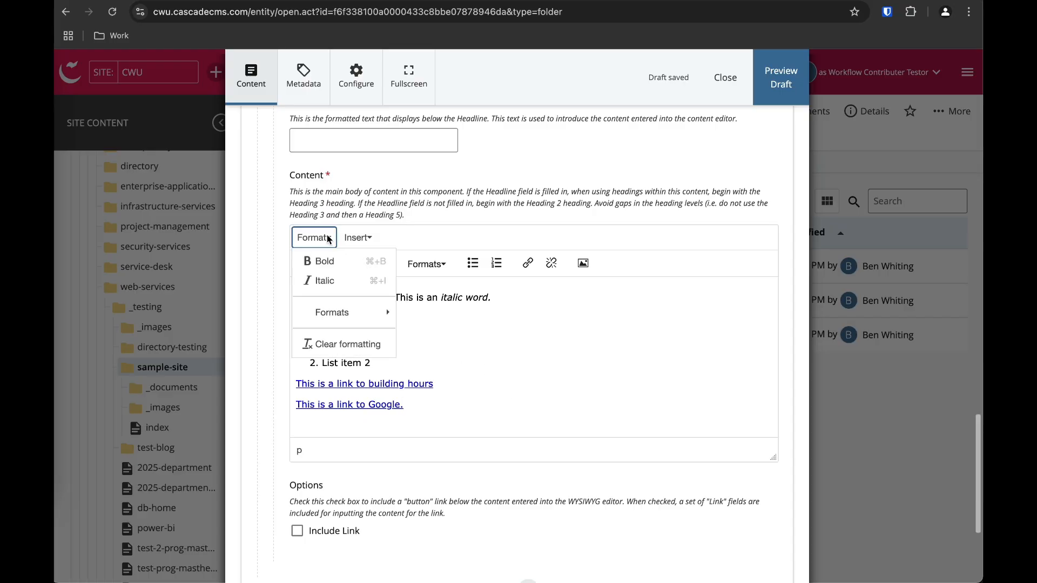
mouse_move(387, 312)
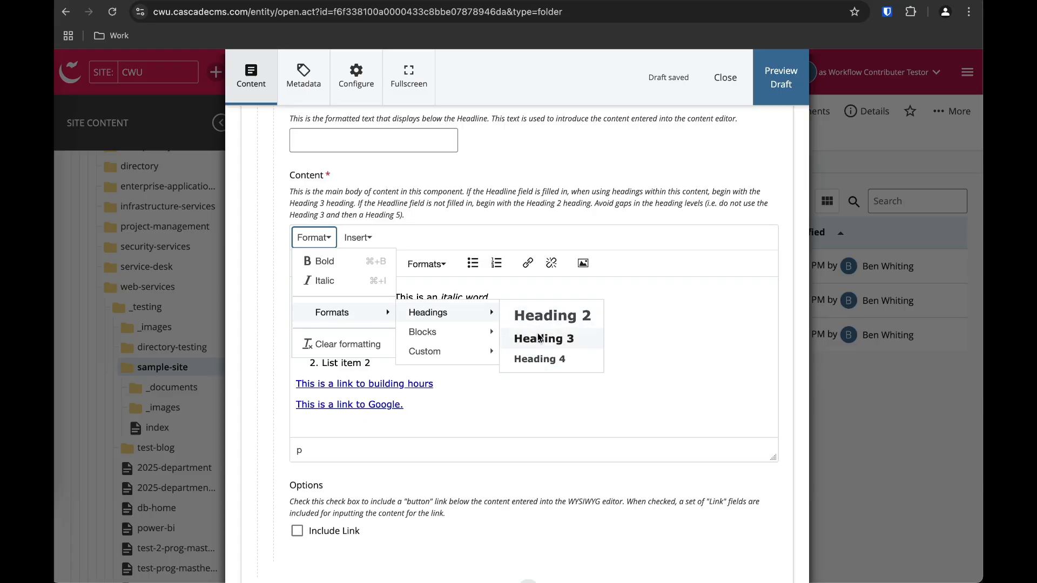
click(484, 404)
Collapse the WYSIWYG group and add a second component below it.
scroll(484, 404, up, 3)
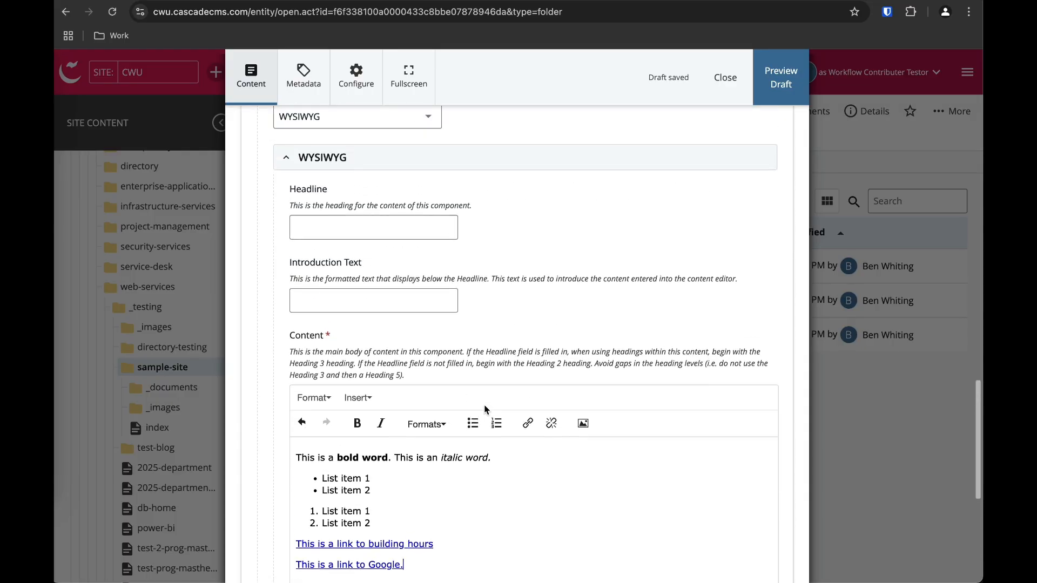
scroll(484, 404, up, 2)
click(500, 243)
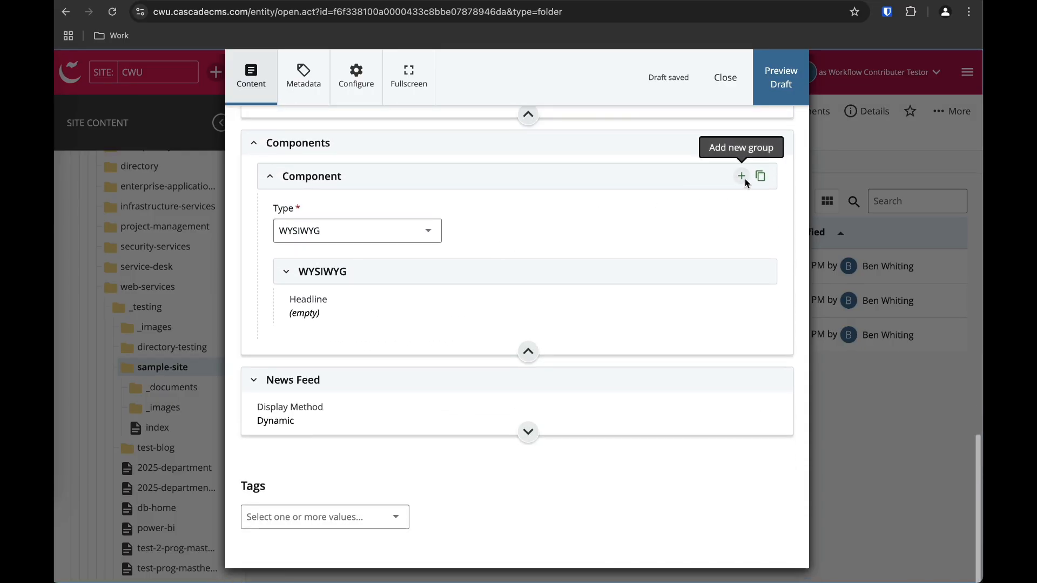
click(743, 178)
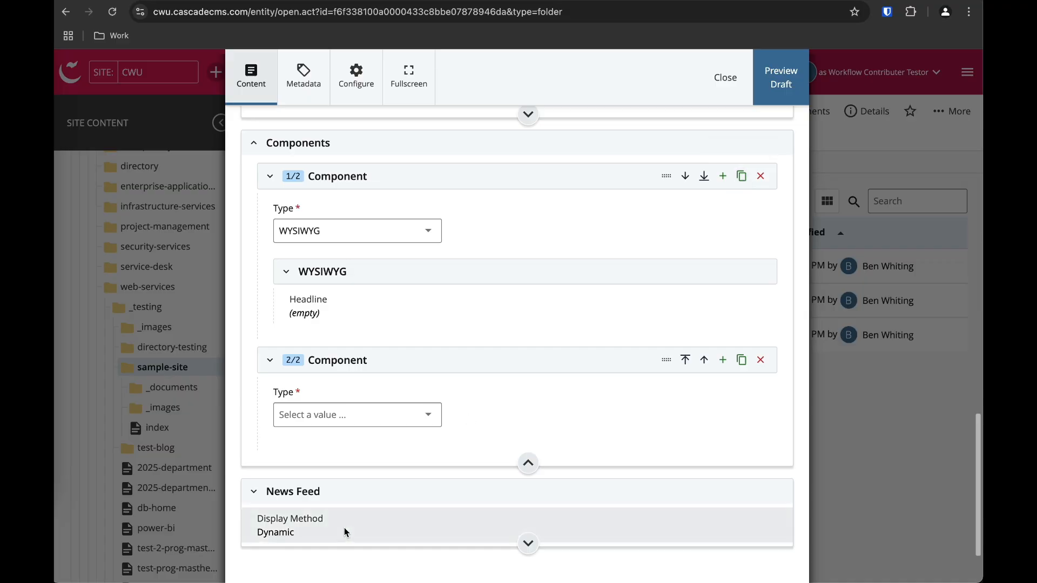
Set the second component's type to Accordions.
scroll(377, 431, down, 1)
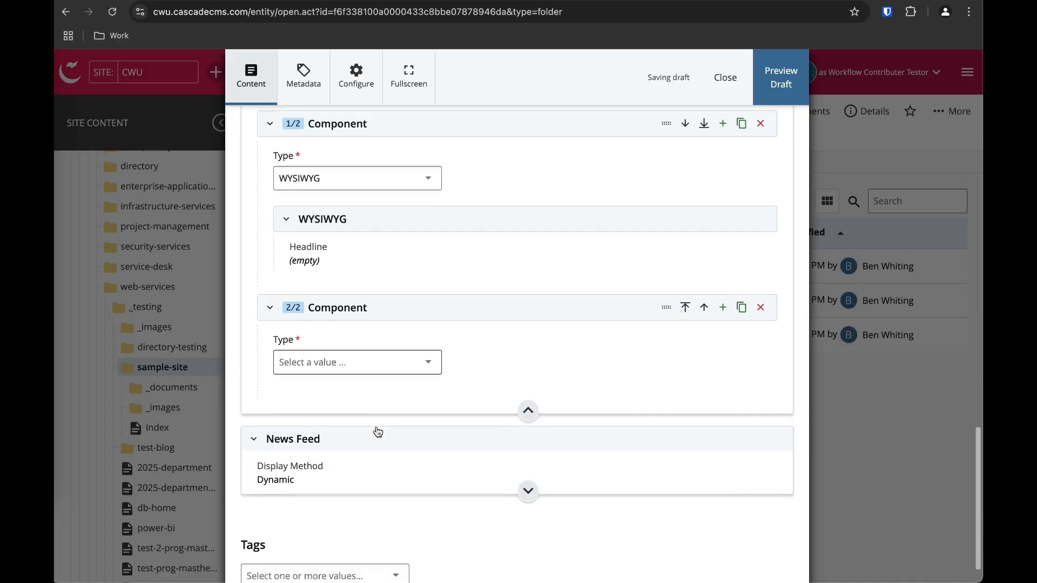
click(400, 356)
scroll(400, 354, down, 1)
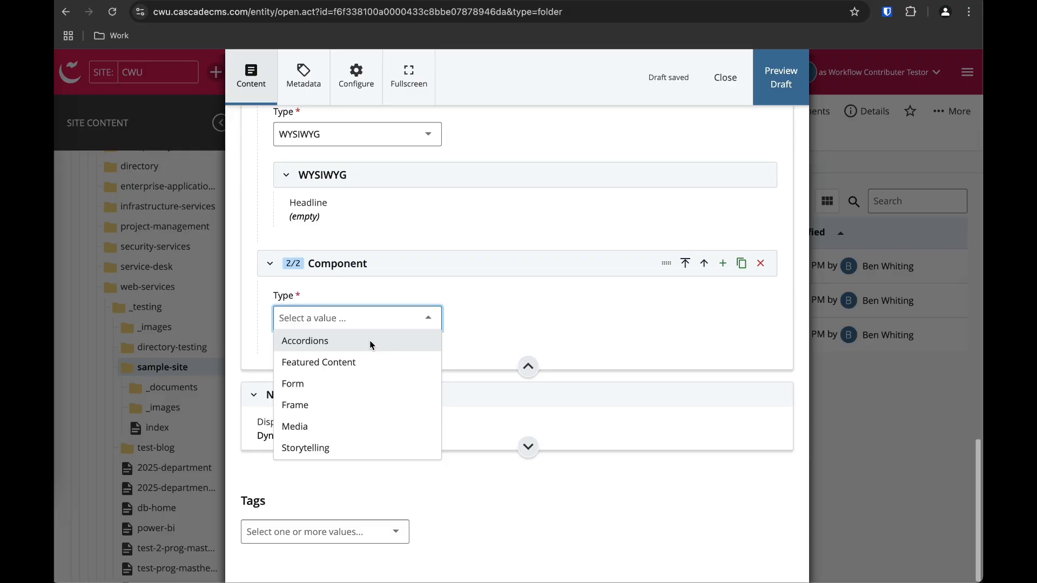
click(372, 345)
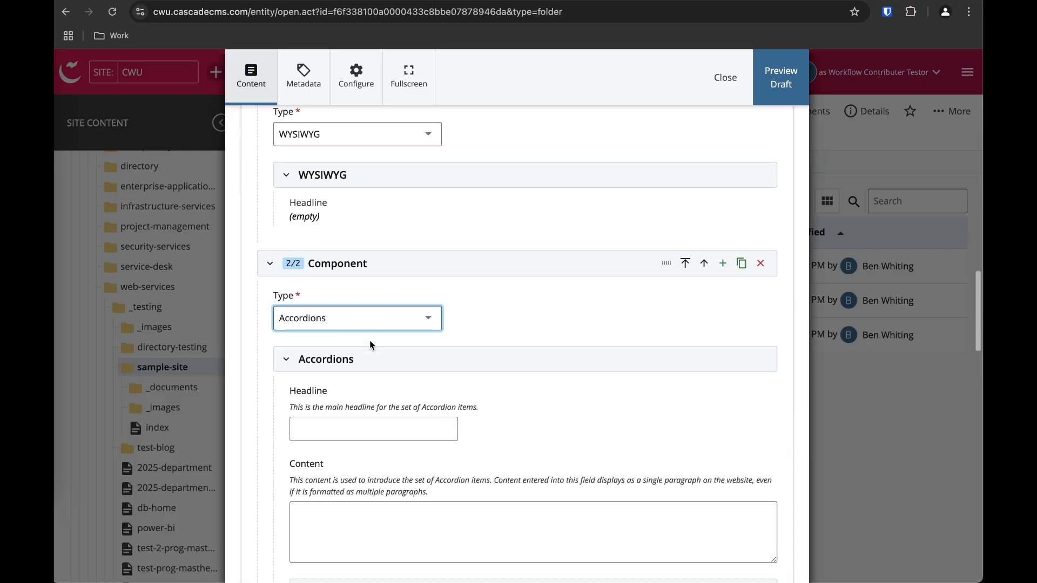
Give the first accordion item the headline "Accordion" and the content "This houses content to organize the page".
scroll(371, 345, down, 6)
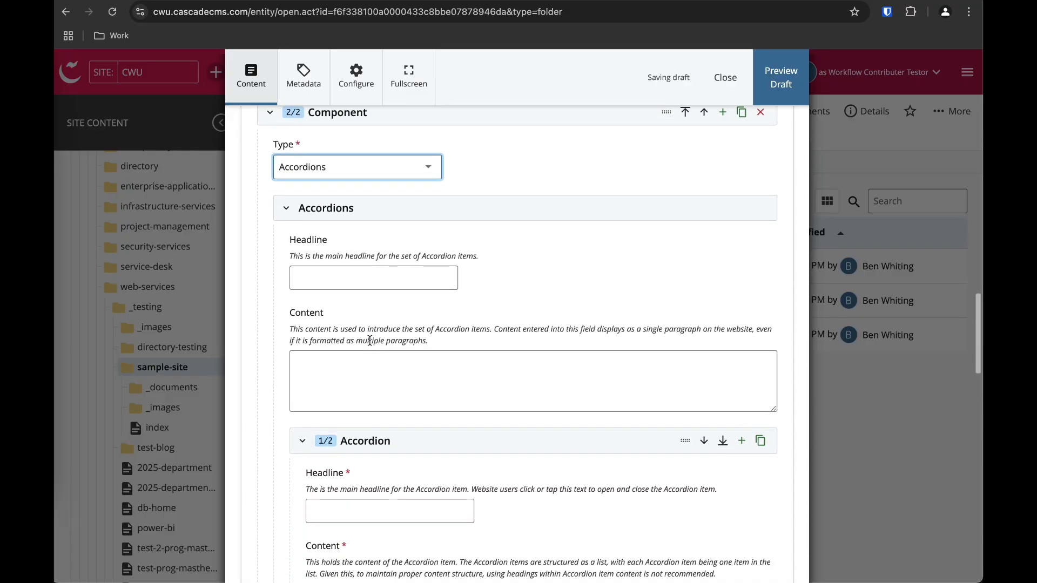
scroll(370, 340, down, 3)
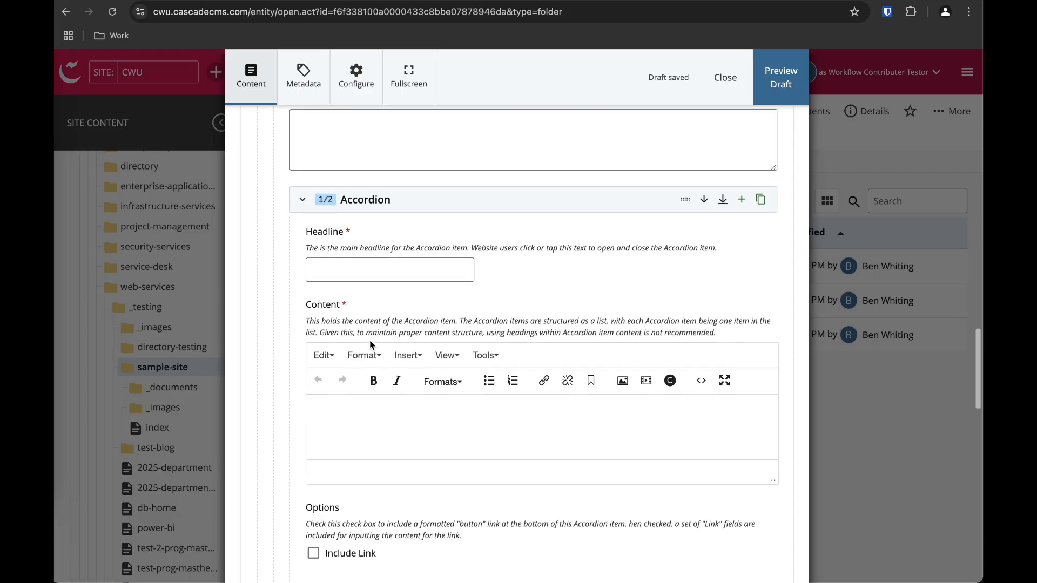
scroll(370, 345, up, 1)
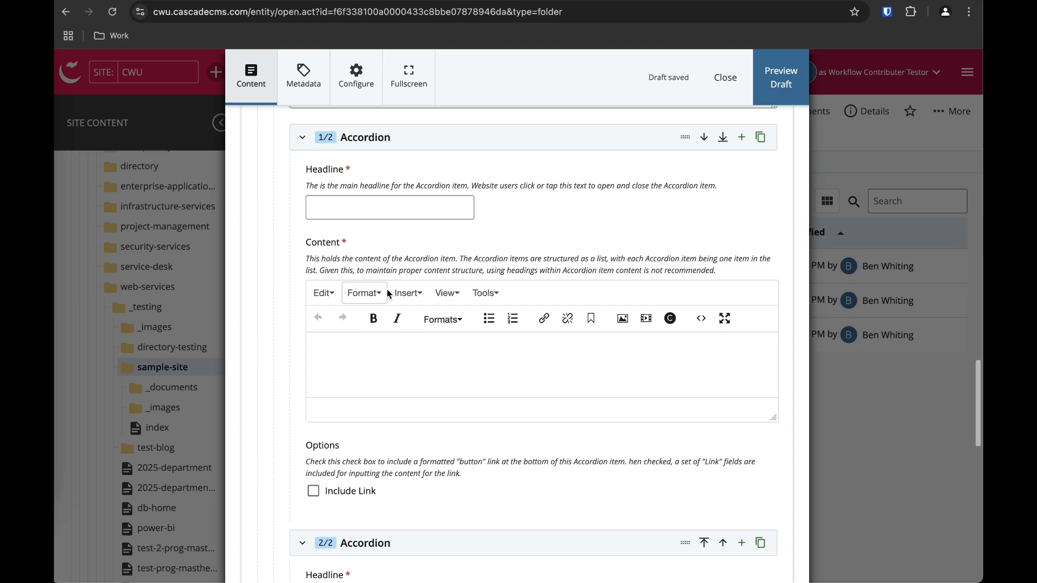
click(384, 210)
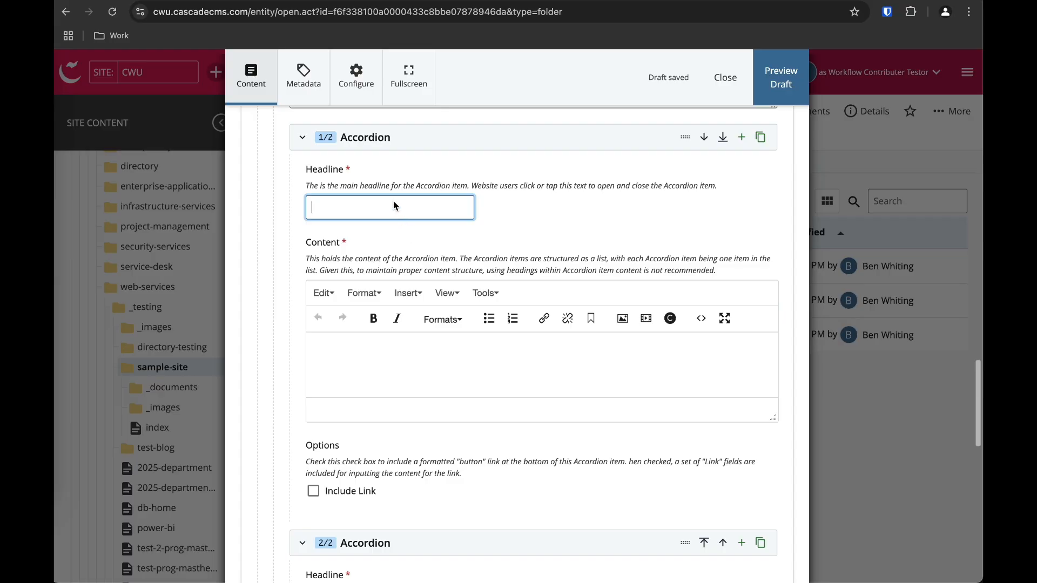
text(Accordion)
key(Tab)
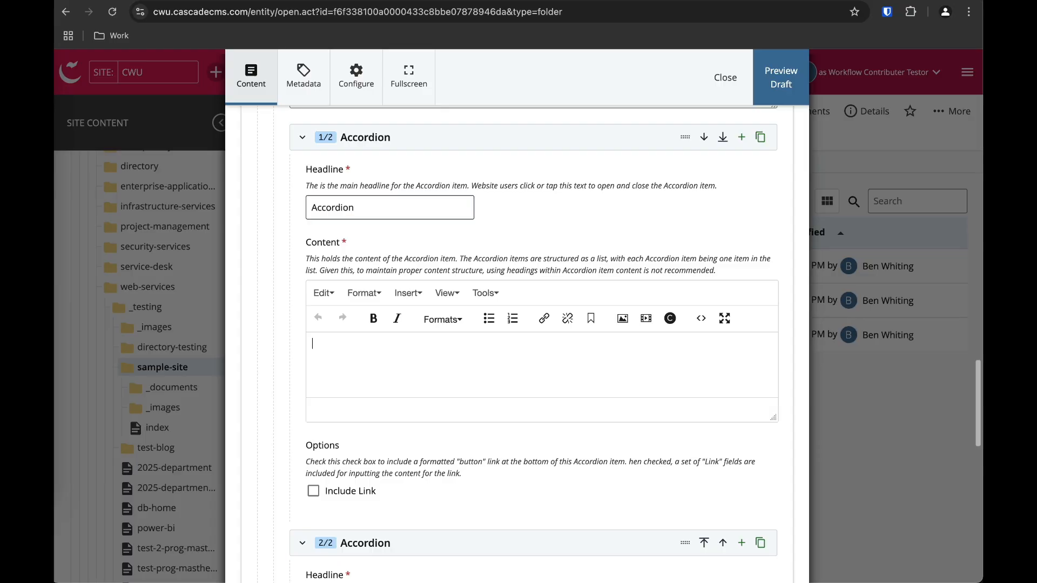
text(This houses content)
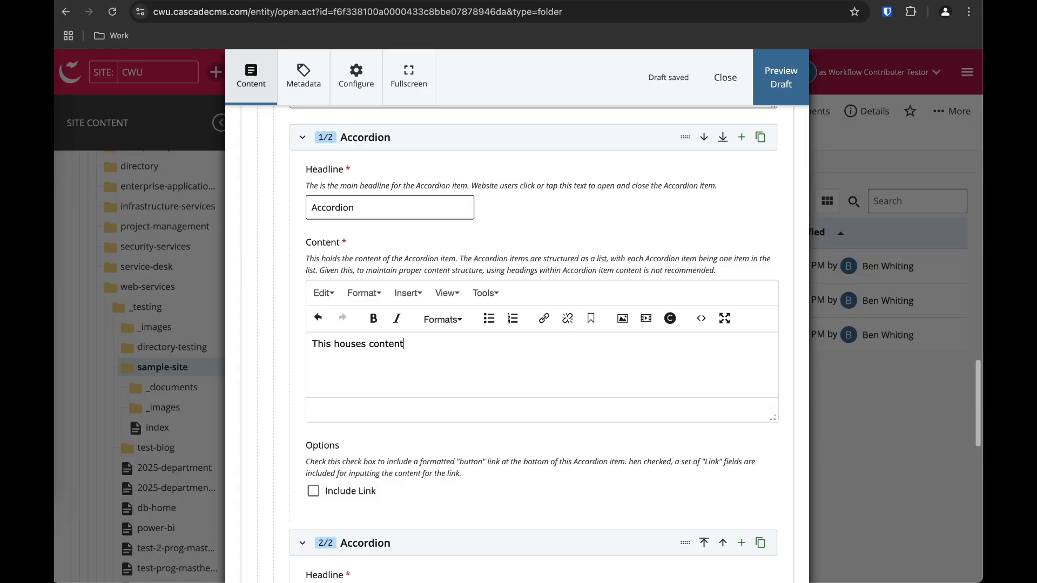
text( to organize the page)
Add the number 1 to the first accordion item's headline.
scroll(534, 344, down, 4)
scroll(392, 297, down, 2)
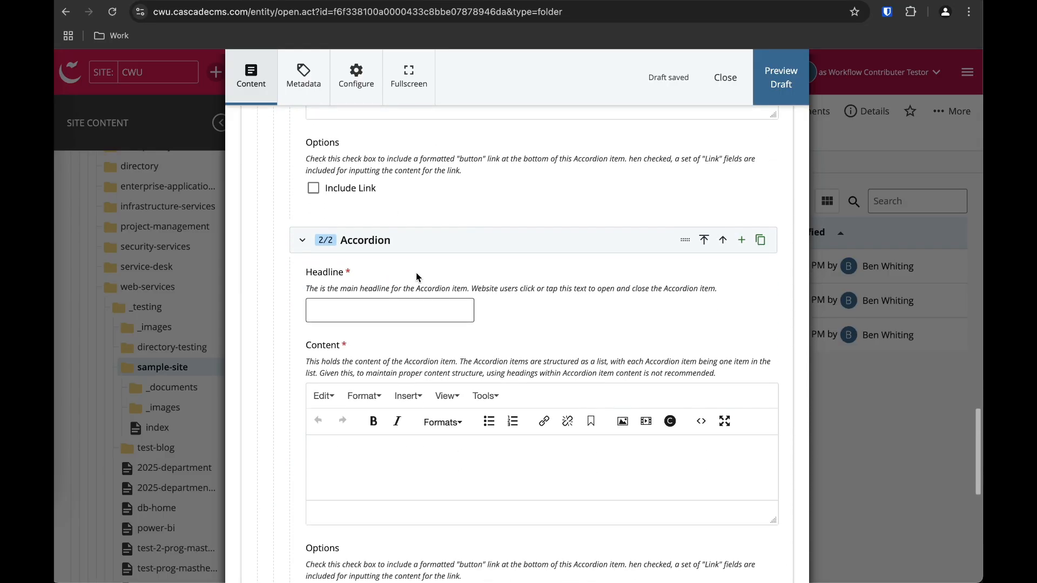
scroll(416, 275, up, 5)
click(386, 184)
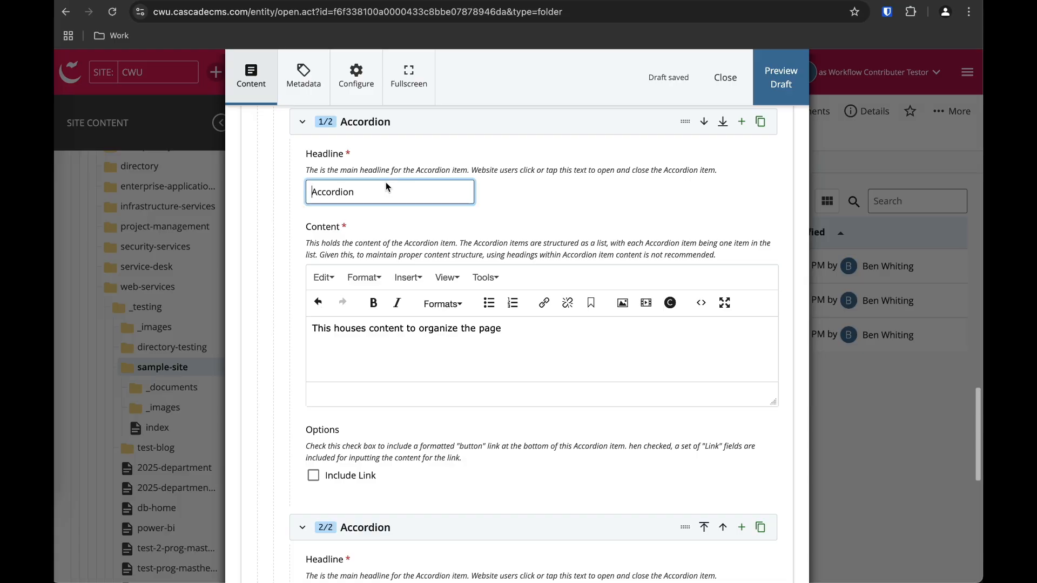
text(1)
click(476, 329)
Give the second accordion item the headline "Accordion 2" and the content "Here's more content being housed to organize the page".
scroll(476, 332, down, 2)
scroll(475, 338, down, 3)
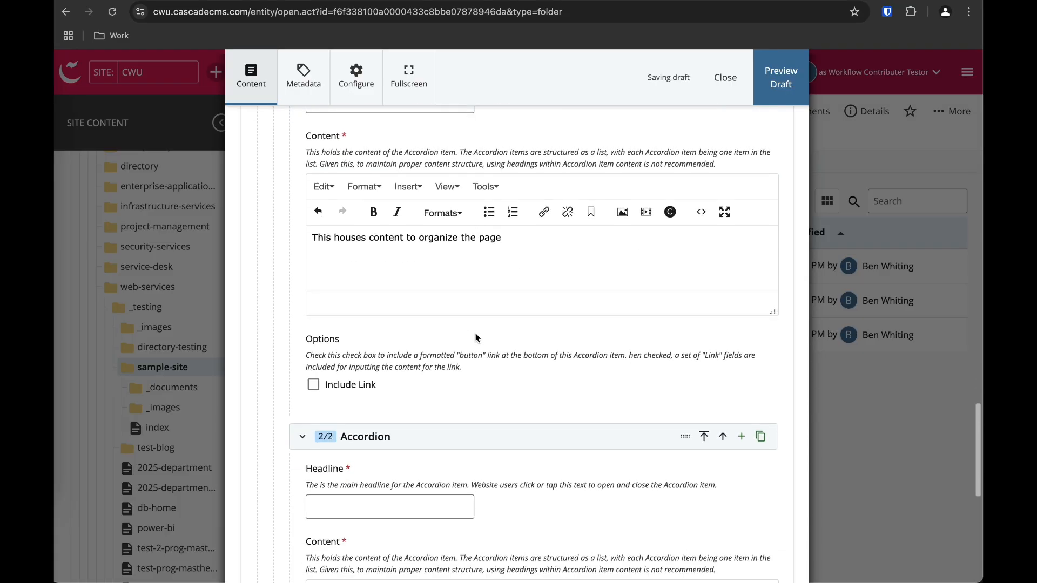
click(395, 393)
text(Accordion 2)
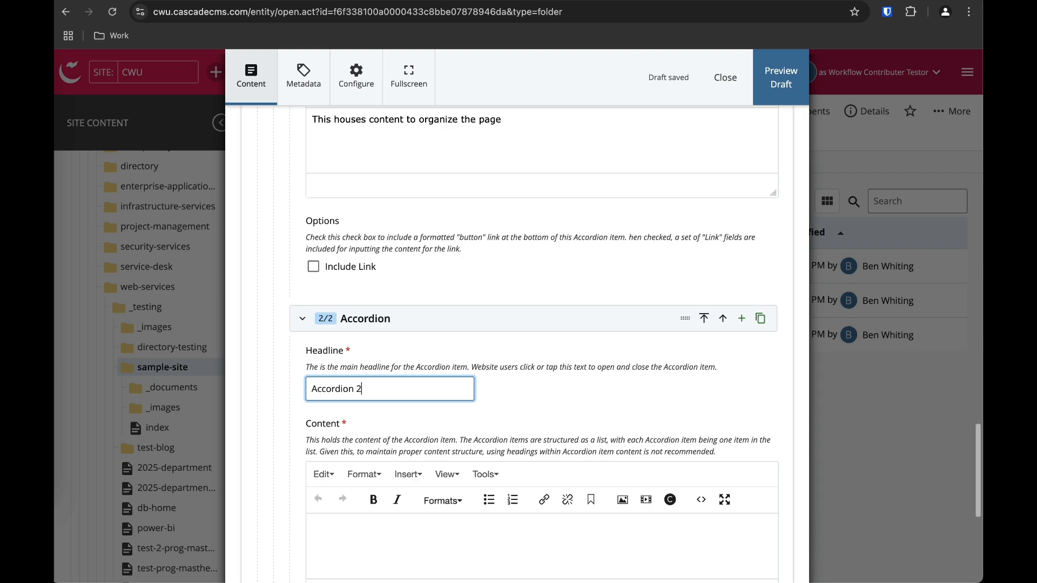
scroll(475, 335, down, 2)
scroll(357, 405, down, 1)
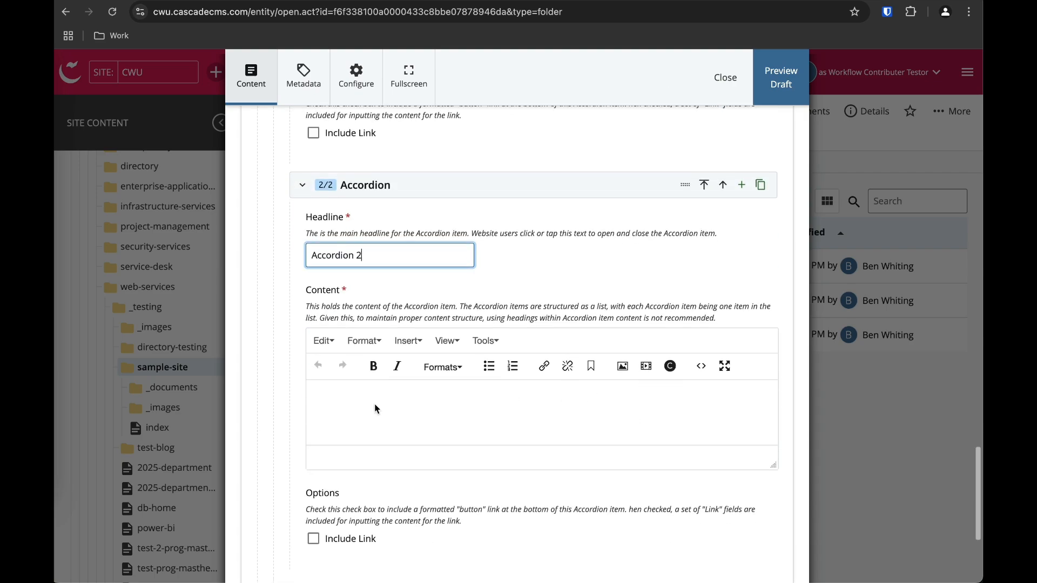
click(357, 406)
text(H)
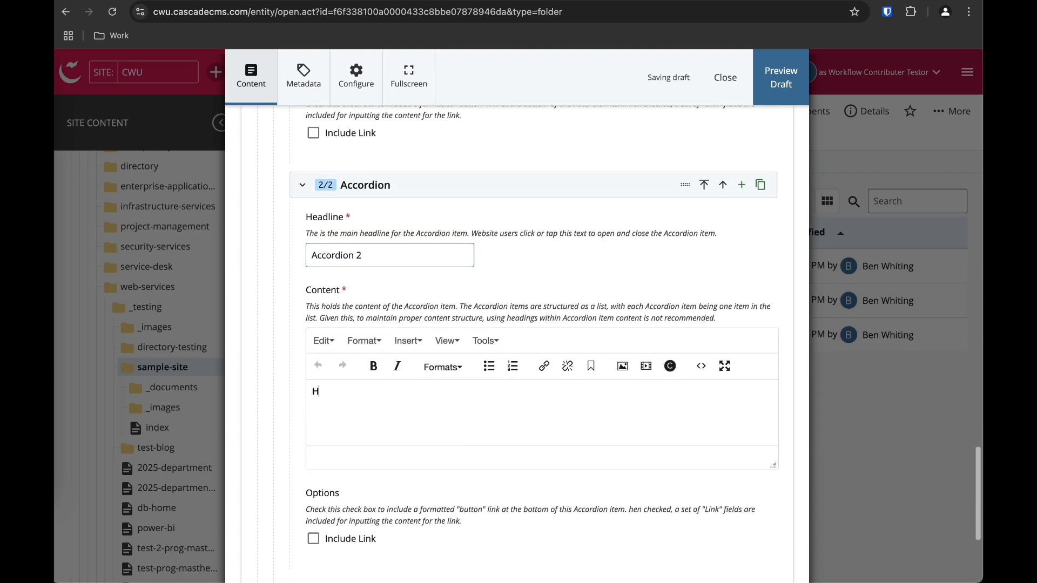
text(ere's more content )
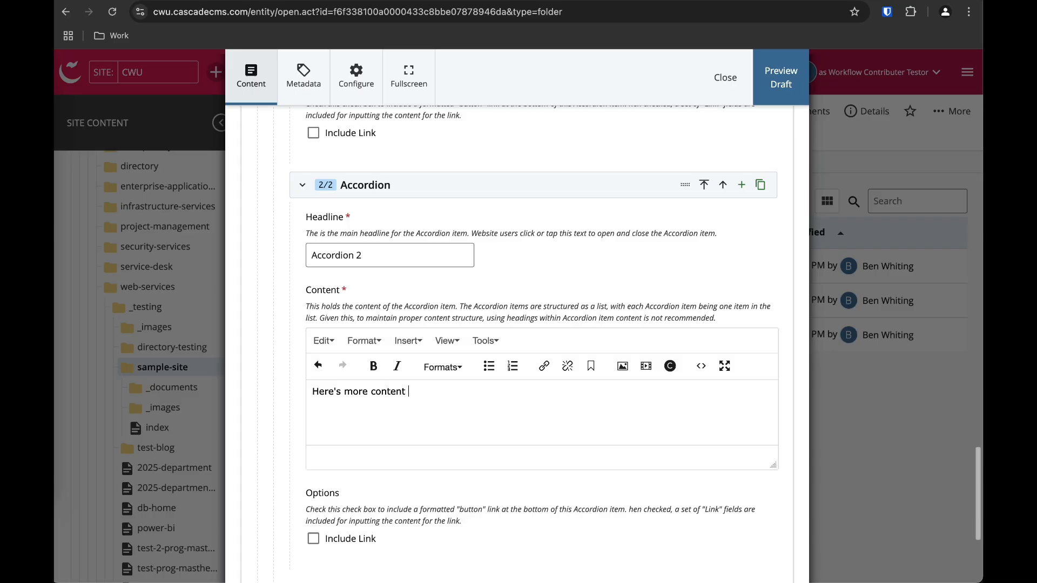
text(being housed to organize the page)
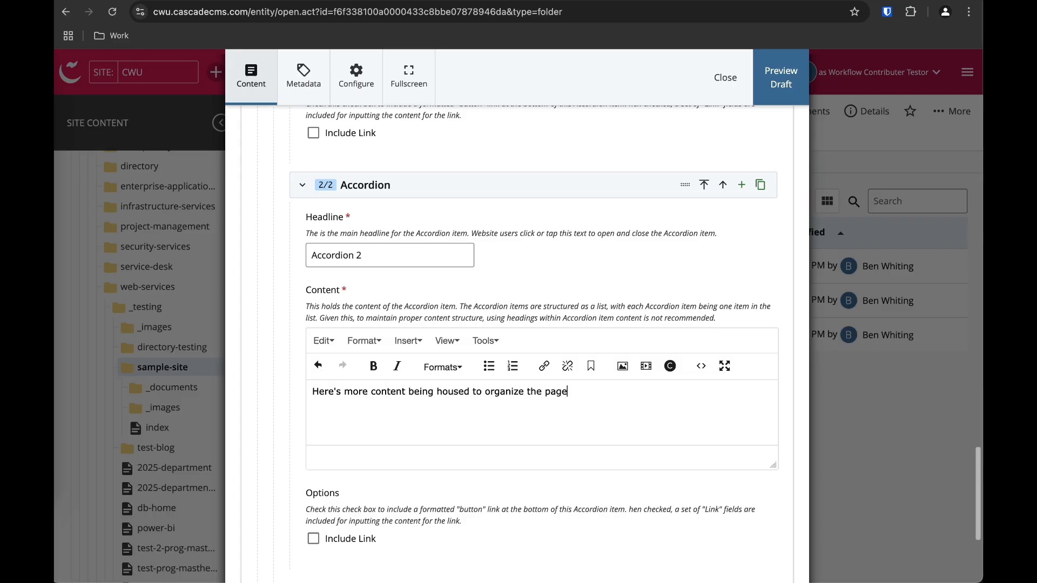
scroll(528, 478, down, 3)
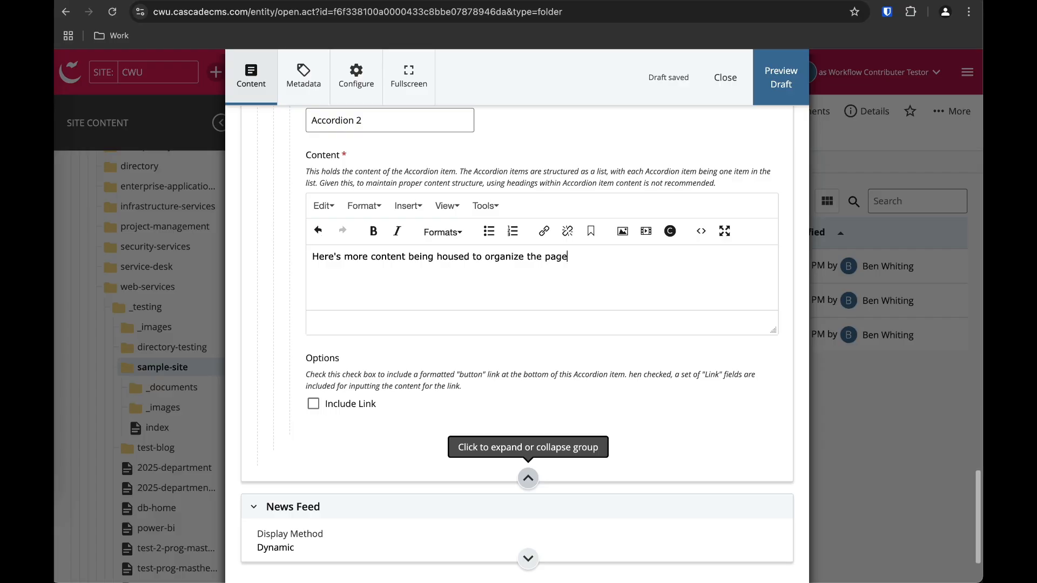
scroll(584, 331, up, 3)
scroll(584, 328, down, 6)
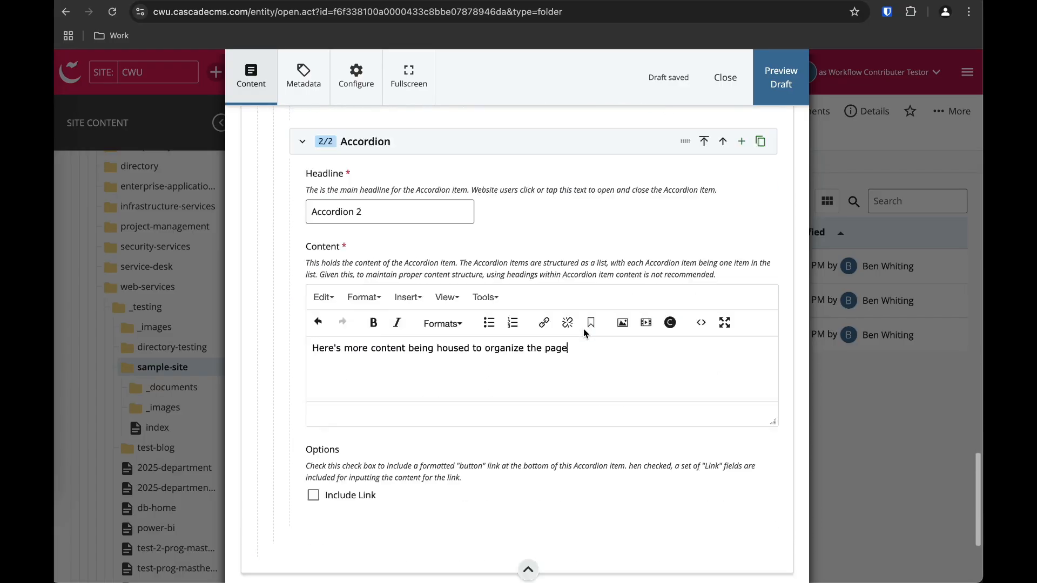
scroll(583, 329, up, 8)
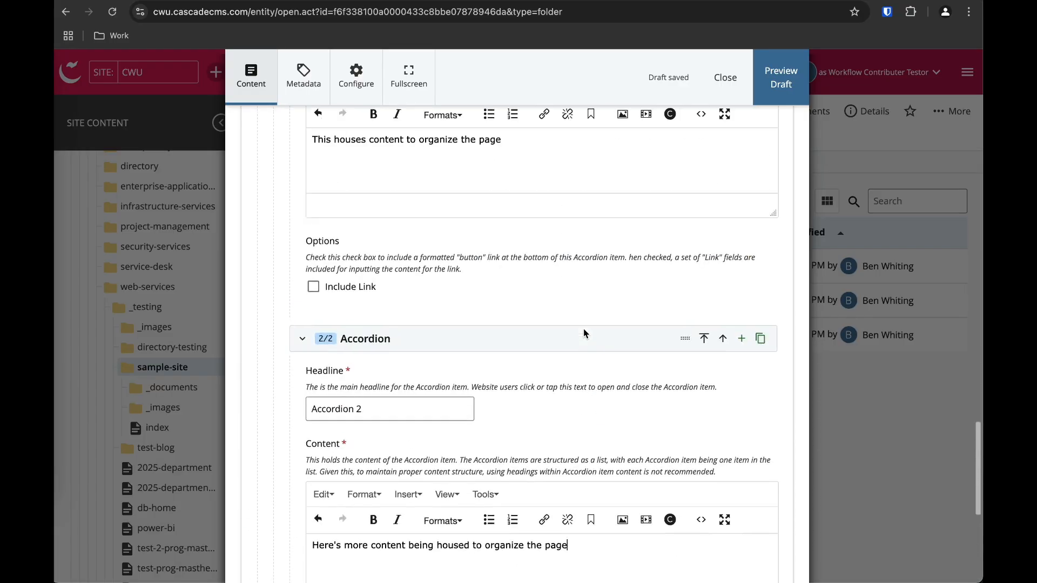
Set the main headline for the set of Accordion items to "Example Accordion".
scroll(583, 329, up, 6)
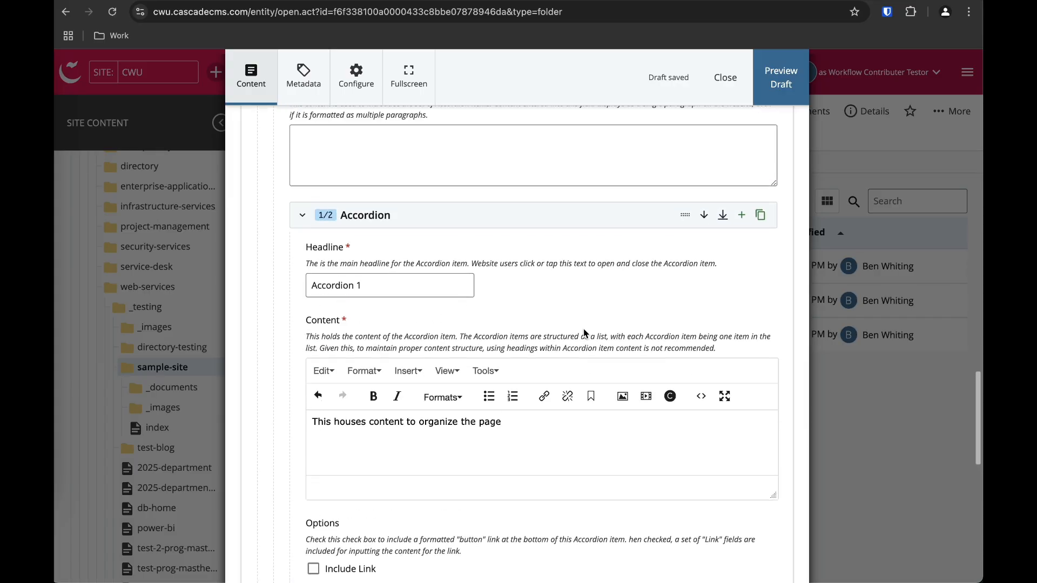
scroll(583, 329, up, 1)
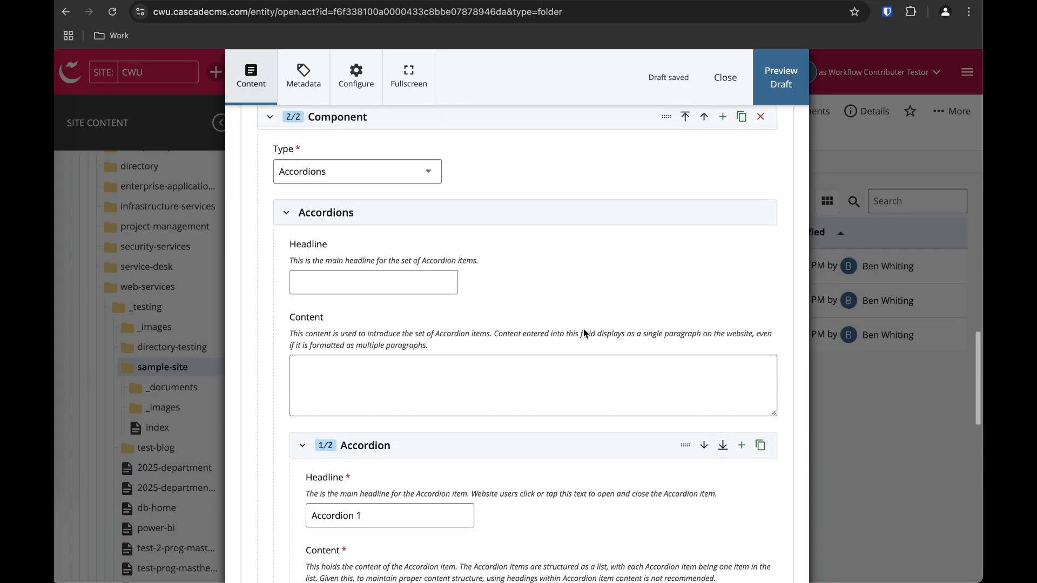
click(401, 275)
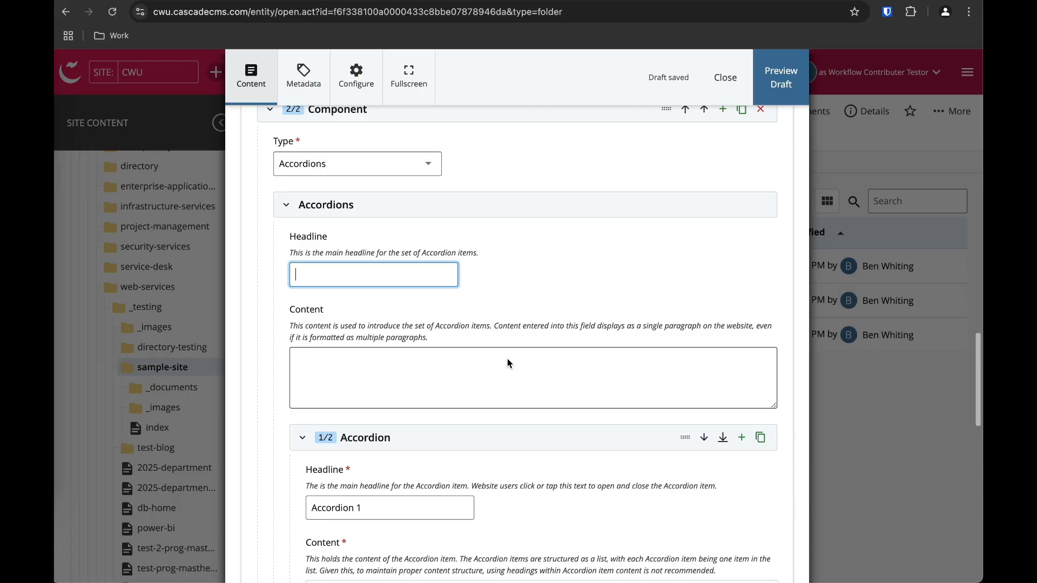
text(Example Accordion)
key(Tab)
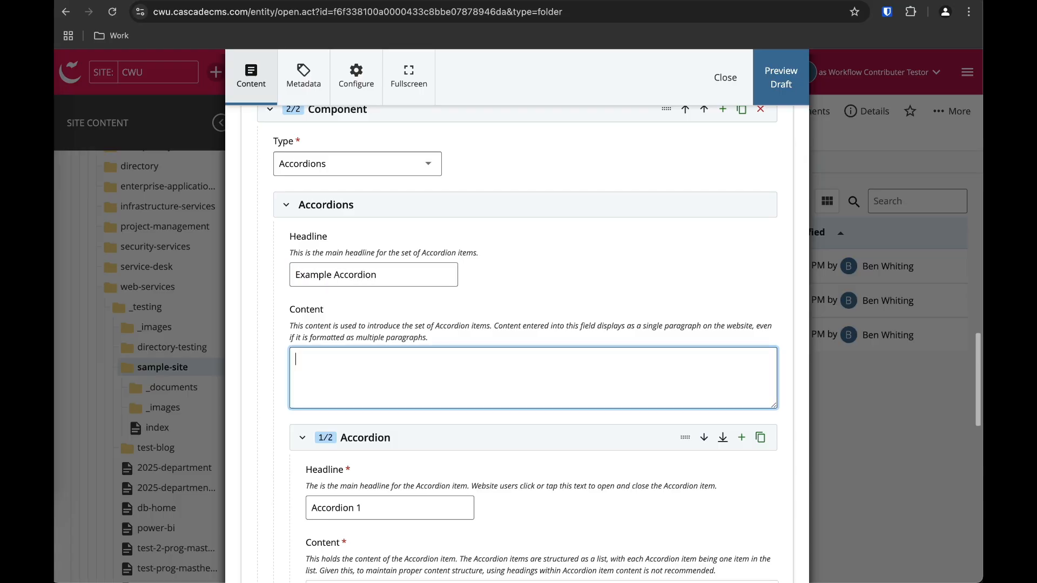
Set the accordion set's introductory content to "Within these accordion elements are more information about the page".
text(Within the)
text(se drop)
key(BackSpace)
key(BackSpace)
key(BackSpace)
key(BackSpace)
text(accordion)
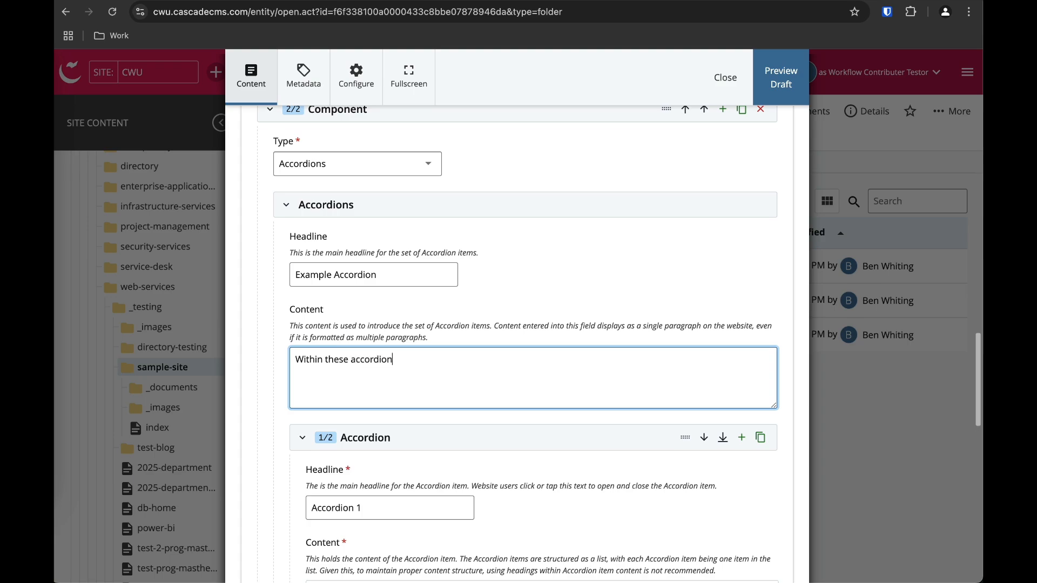
text( elements are more info)
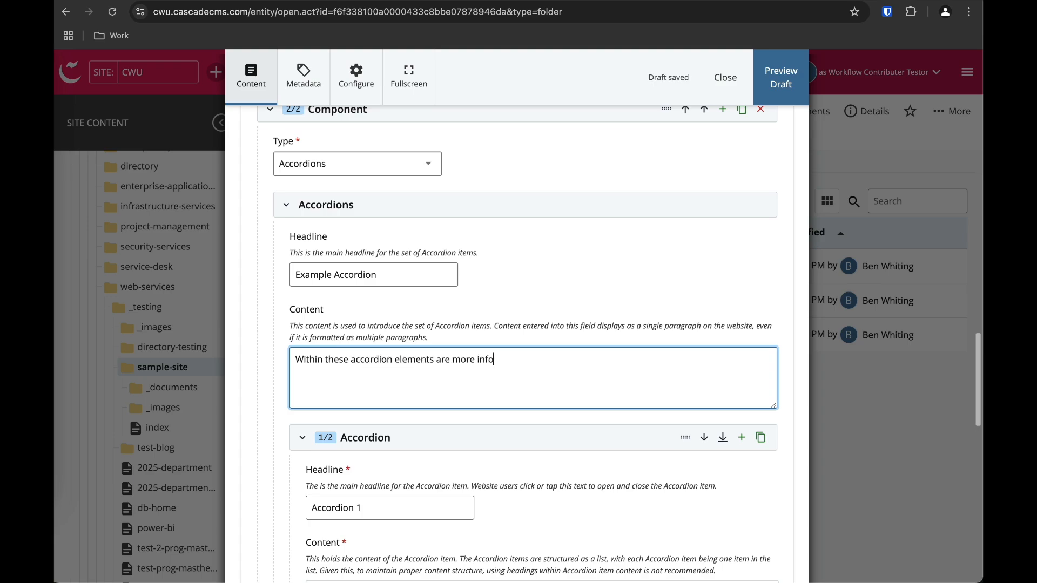
text(rmation about the page)
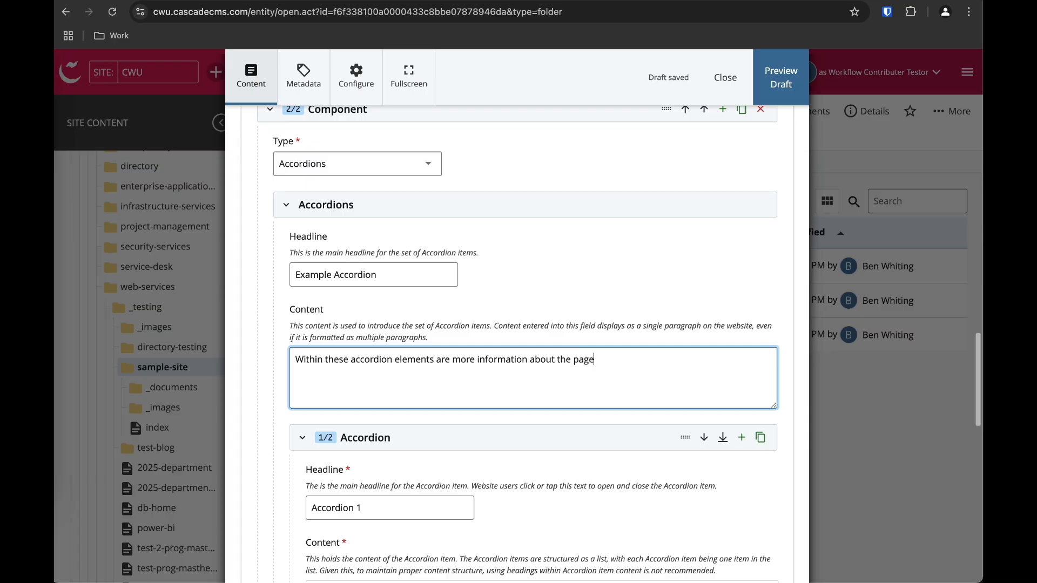
Preview the draft and review the rendered masthead, introduction, lists, links and accordion section.
click(790, 84)
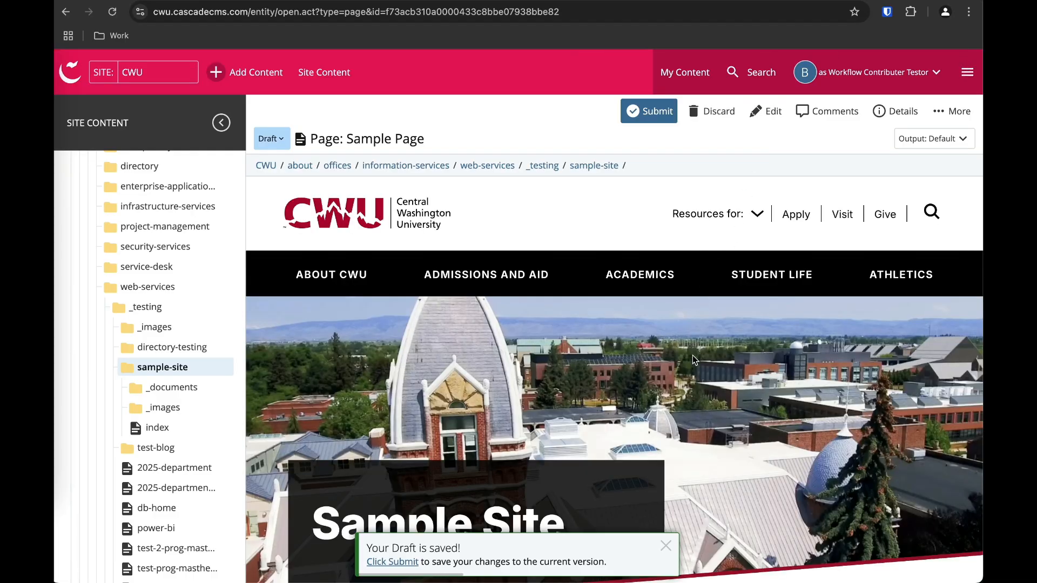
scroll(693, 356, down, 3)
scroll(693, 359, down, 5)
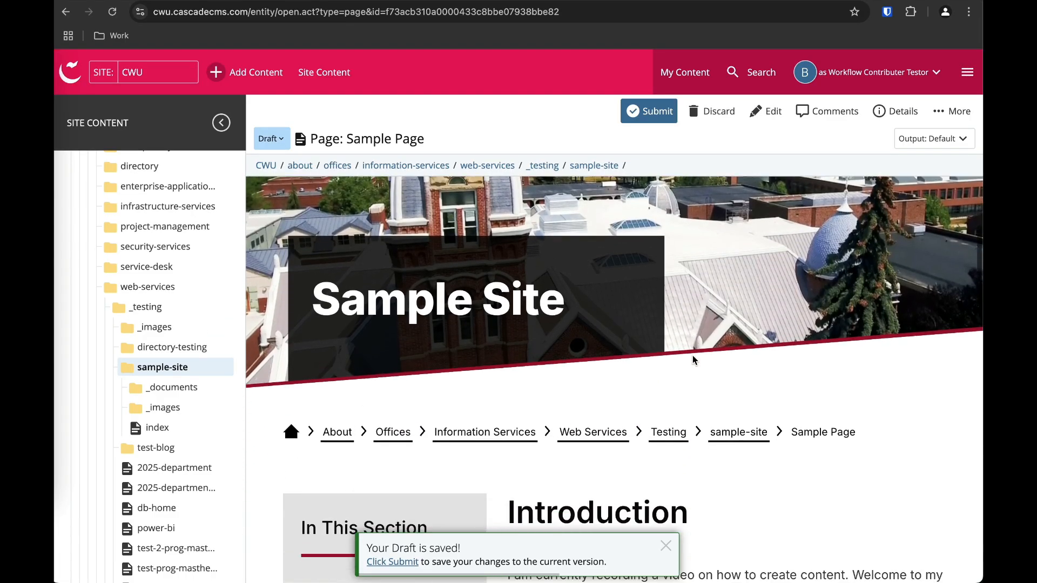
scroll(693, 357, down, 4)
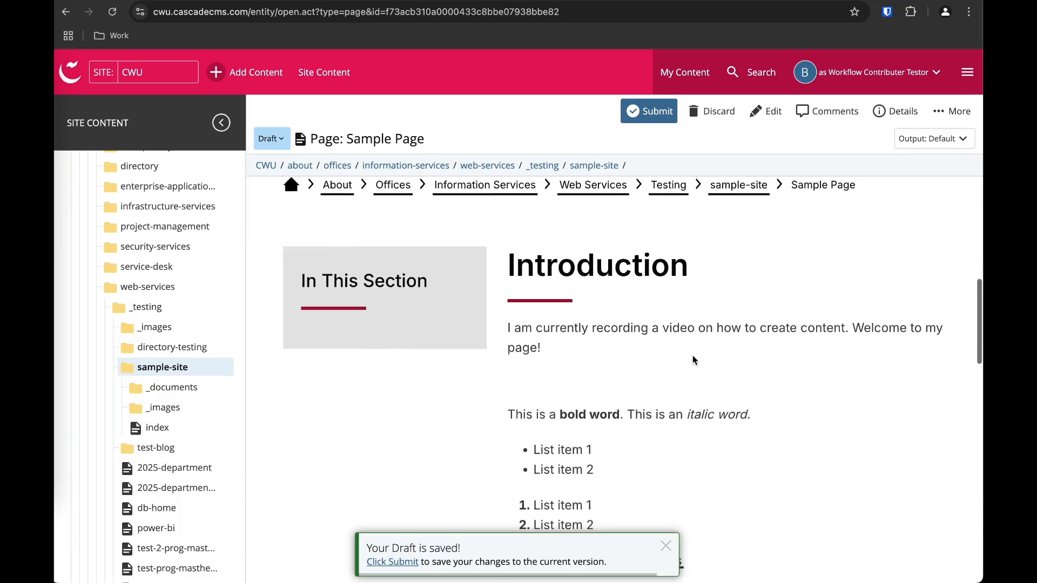
scroll(693, 360, up, 2)
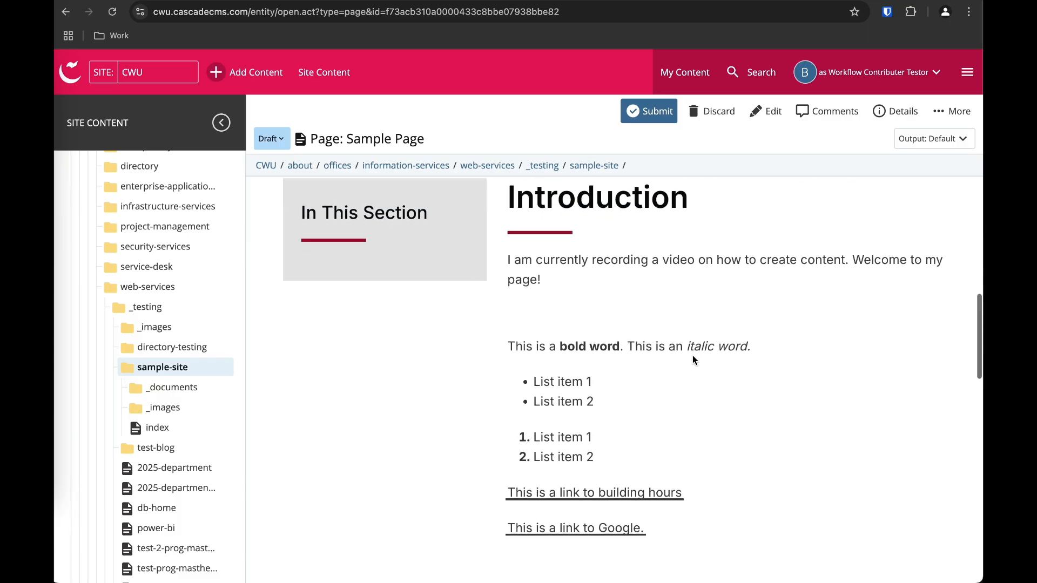
scroll(619, 347, down, 2)
scroll(619, 352, down, 5)
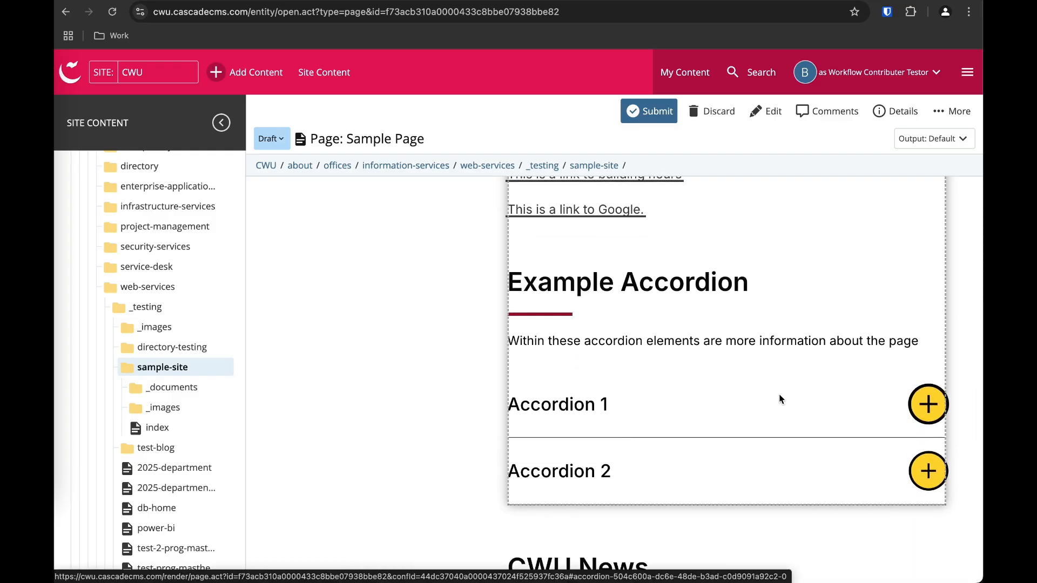
scroll(779, 400, down, 1)
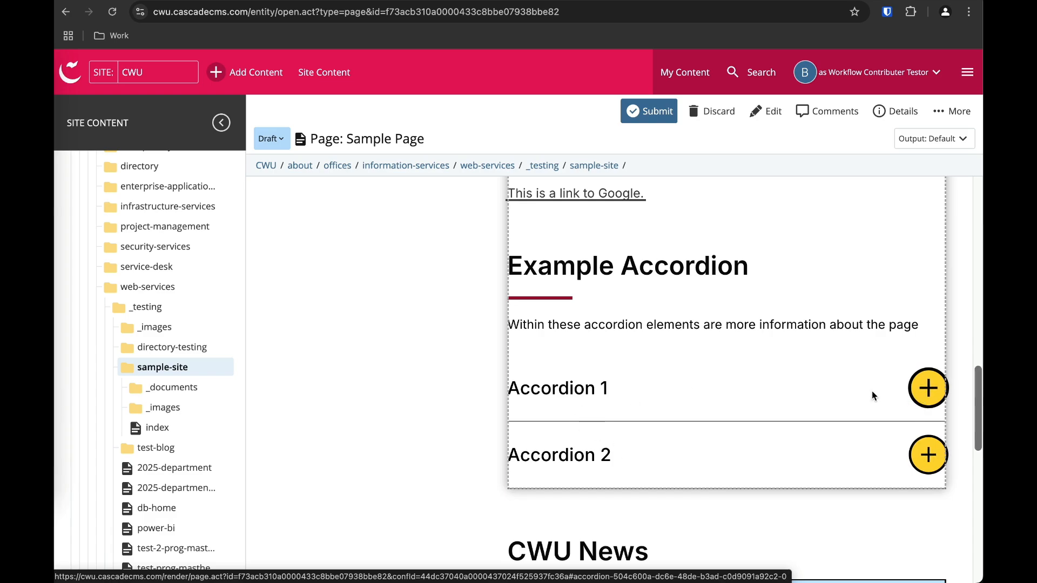
Expand Accordion 1 and Accordion 2 in the preview to check their content, and collapse both again.
click(925, 398)
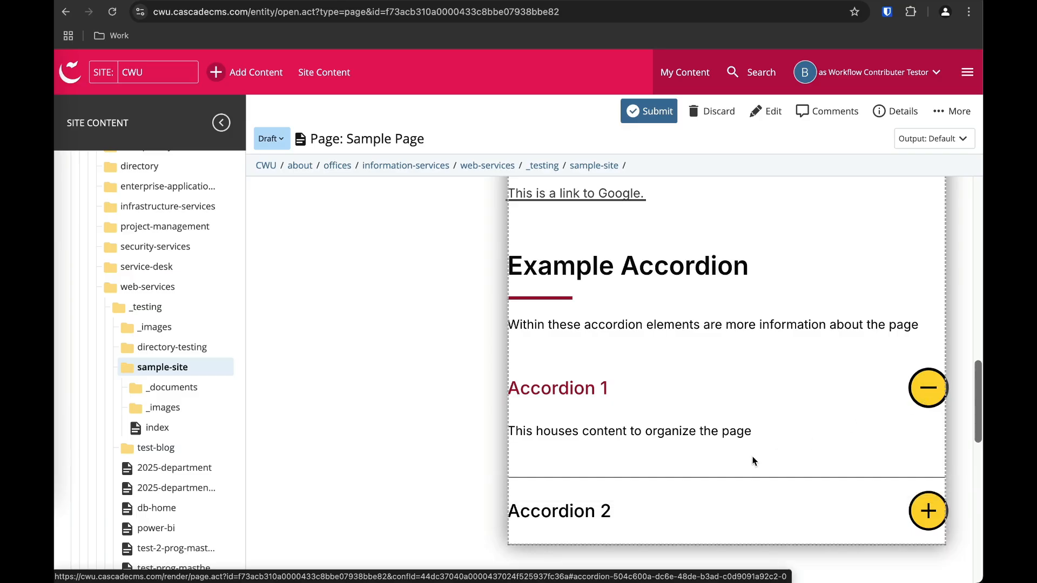
scroll(708, 454, down, 2)
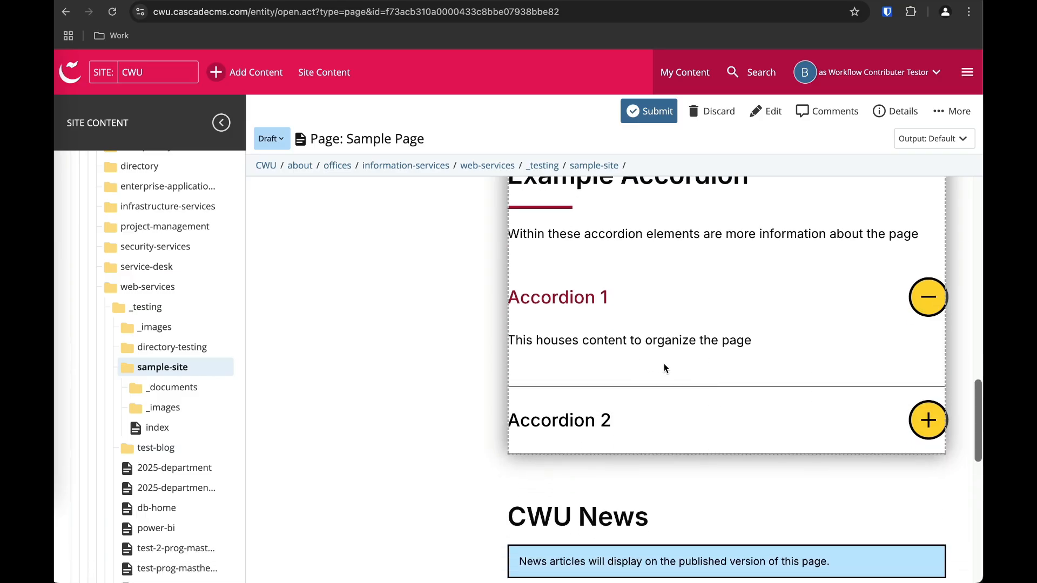
click(937, 421)
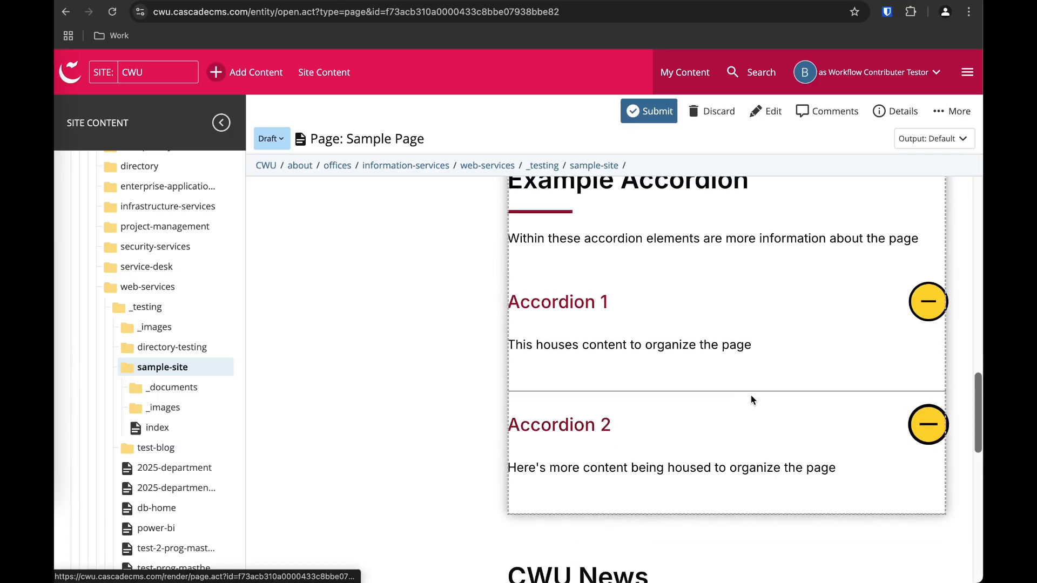
scroll(751, 400, up, 1)
scroll(753, 400, up, 1)
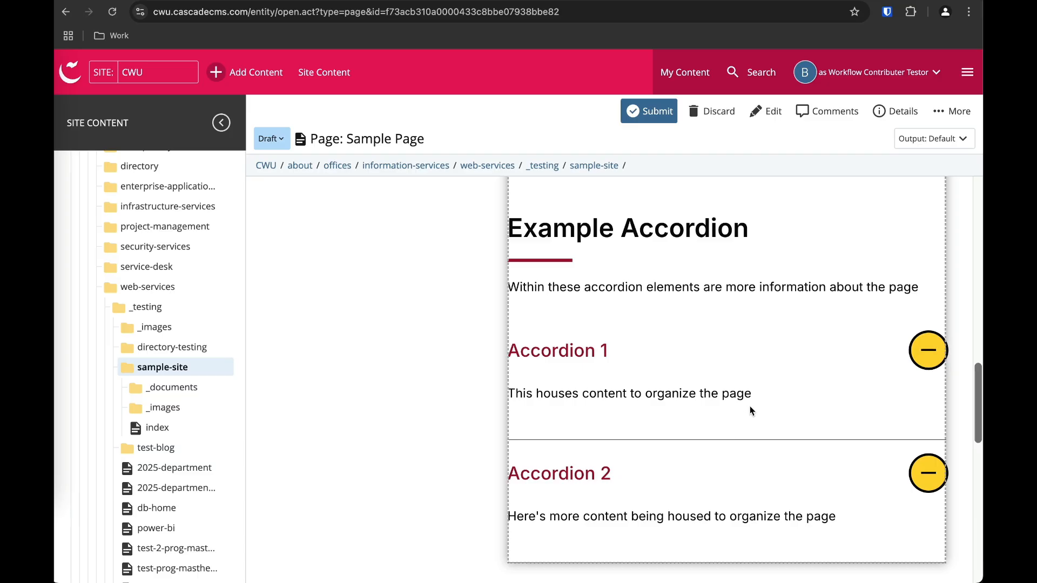
click(919, 352)
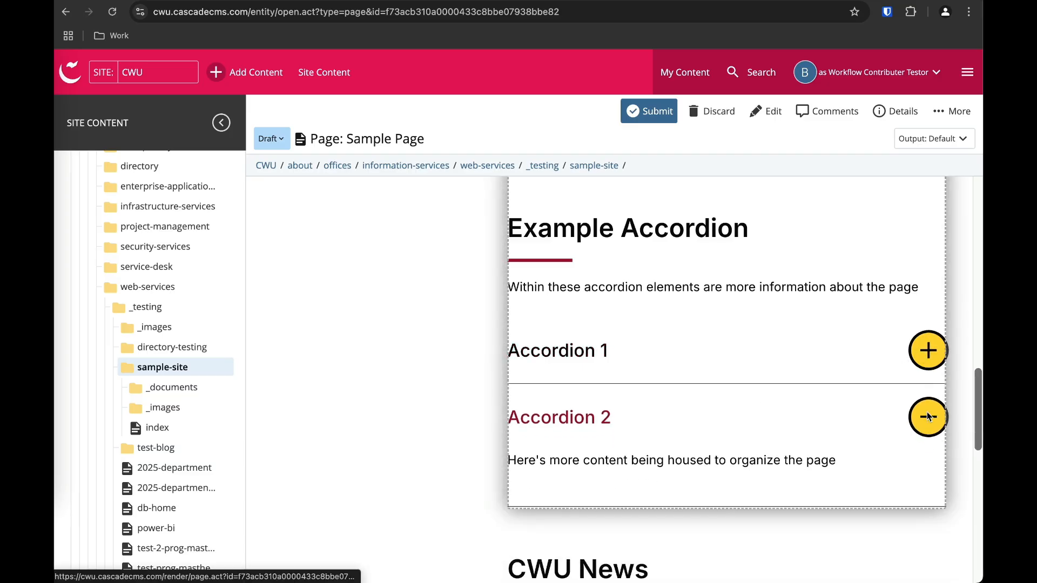
click(927, 416)
scroll(785, 329, down, 2)
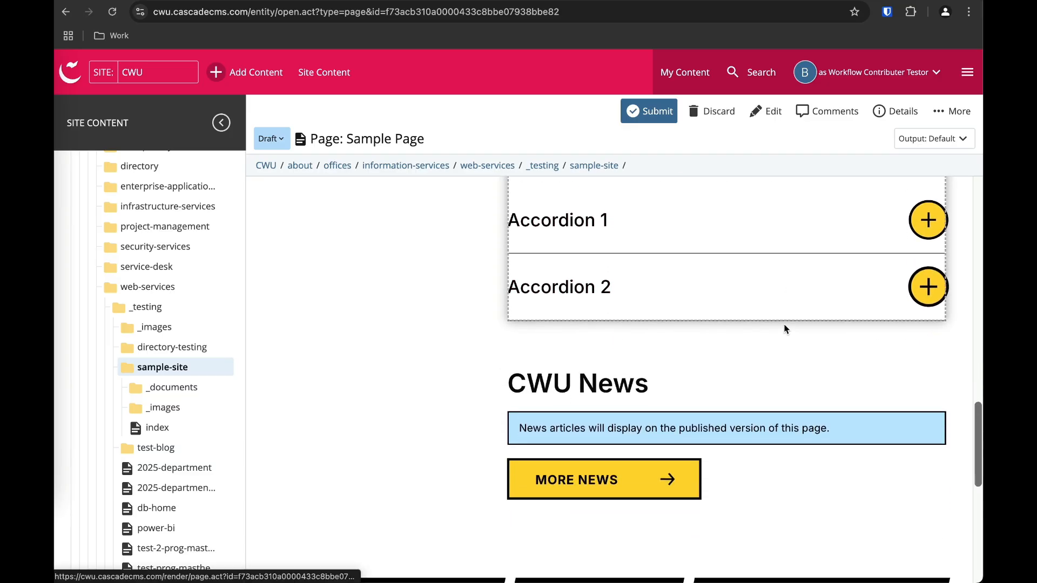
scroll(785, 329, up, 4)
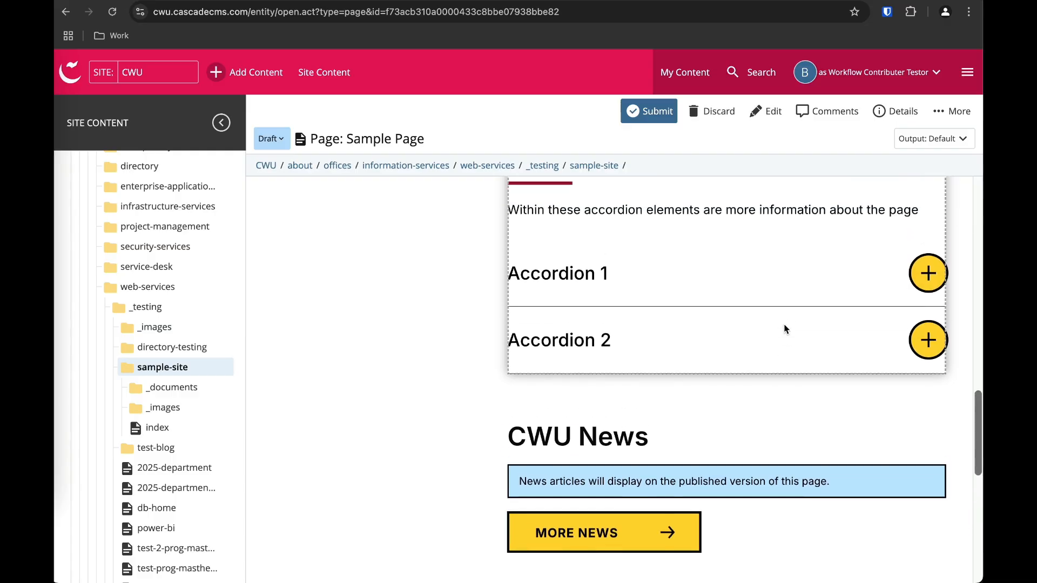
scroll(785, 329, up, 2)
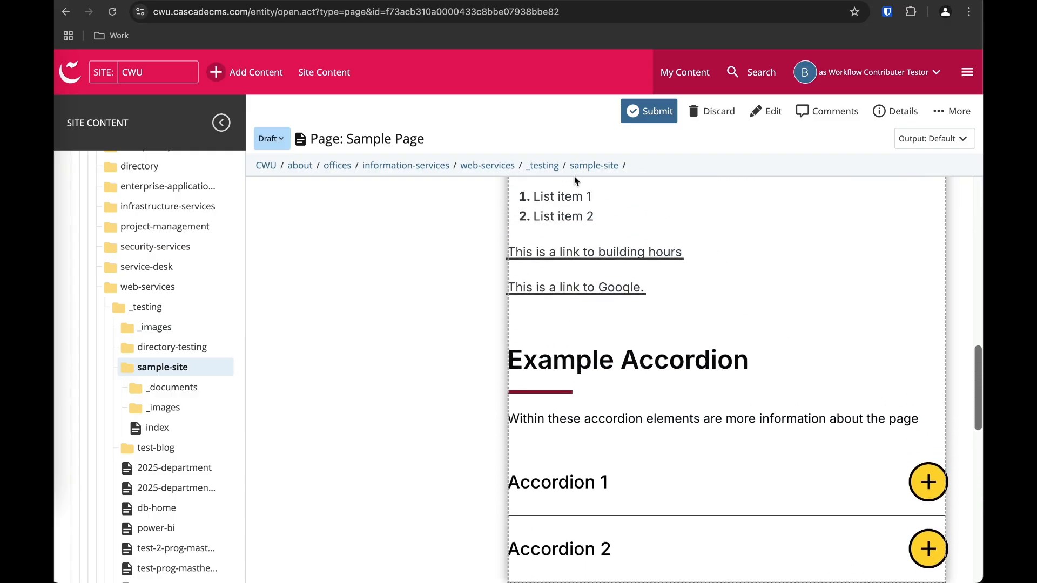
Check the sample-site folder's listing, and return to the Sample Page draft.
click(595, 166)
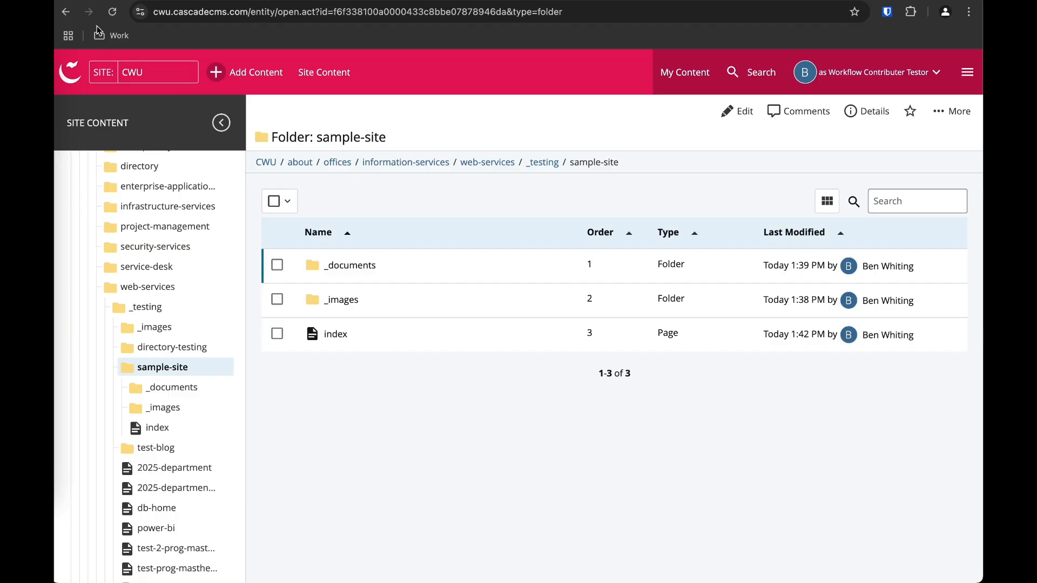
click(67, 12)
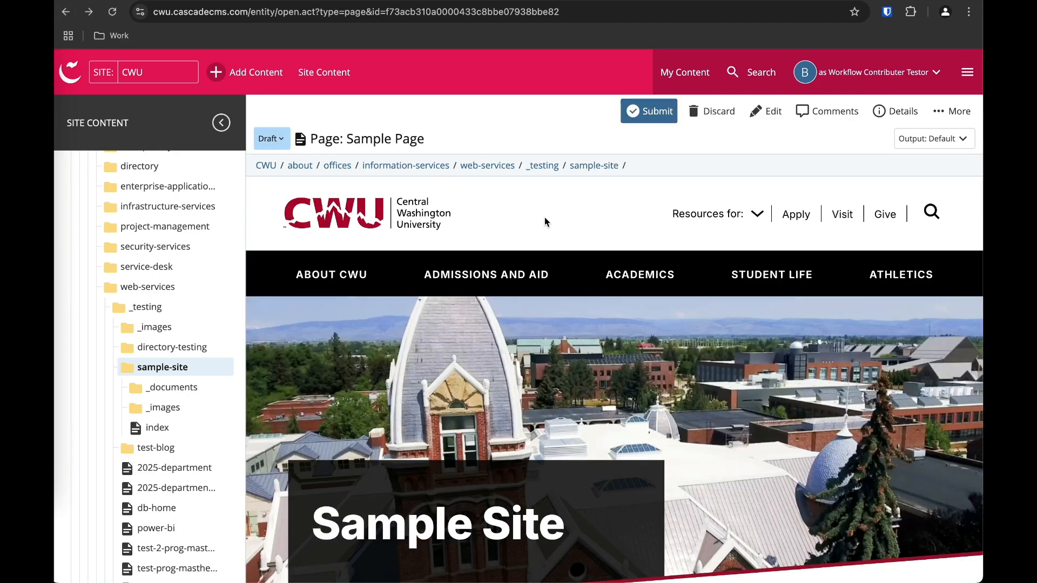
scroll(676, 349, down, 5)
scroll(675, 353, down, 3)
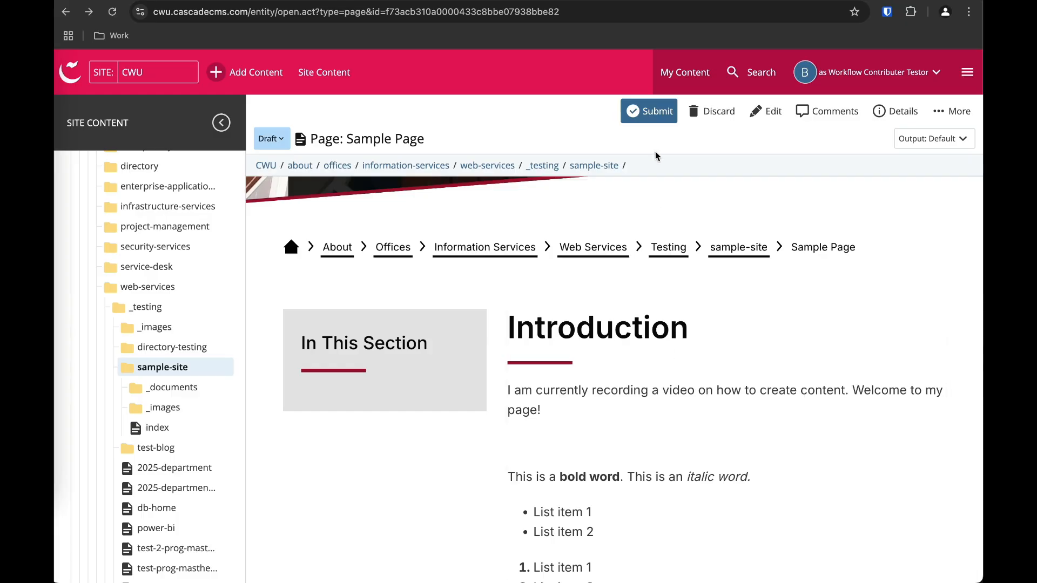
Start submitting the Sample Page draft with the version comment "First version.".
click(651, 113)
text(First version.)
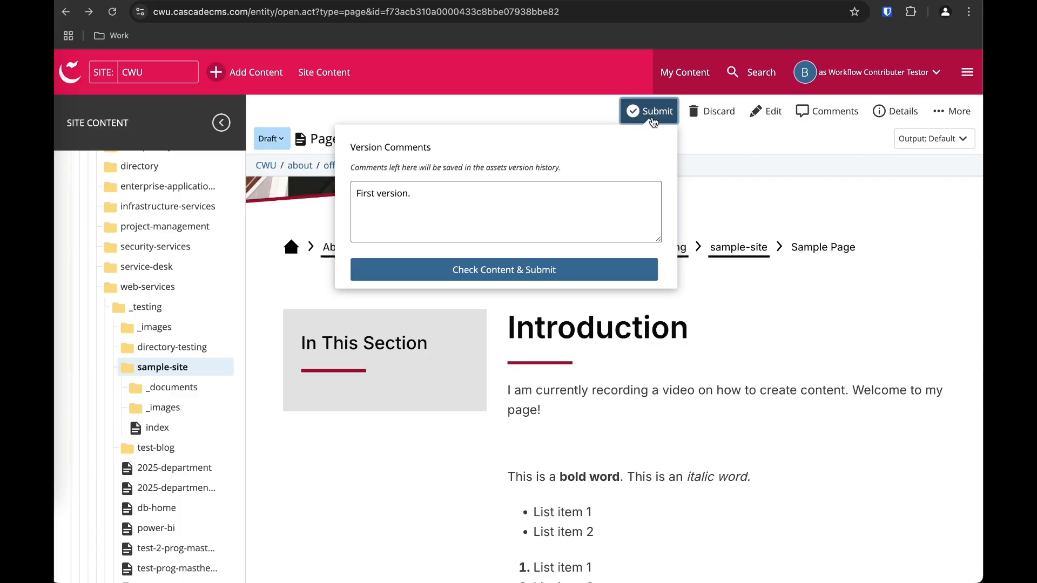
Try the version comment "Updated main content to include [insert new information]", and undo the replacement.
click(388, 200)
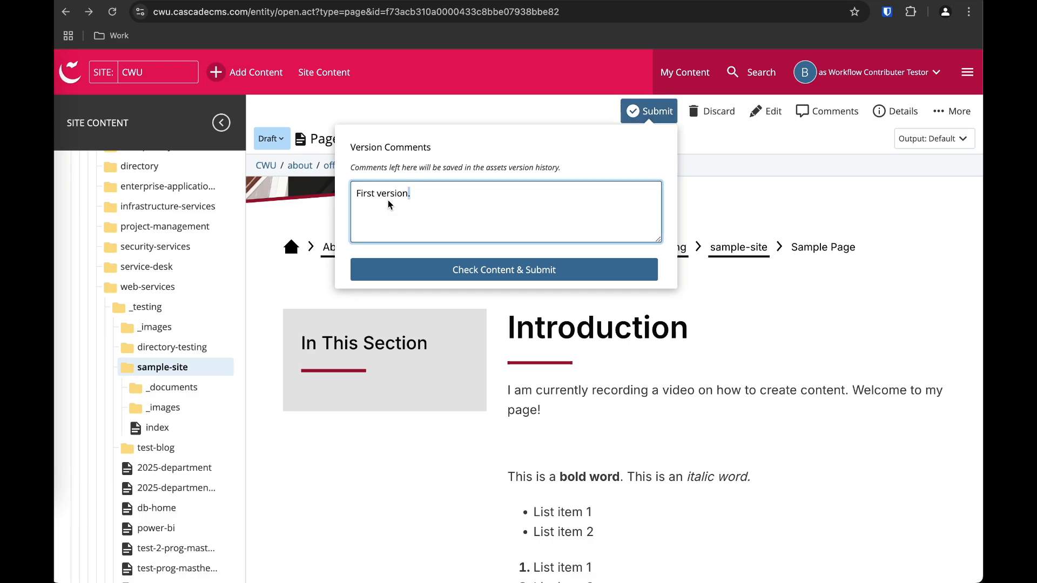
text(Updated main content to include)
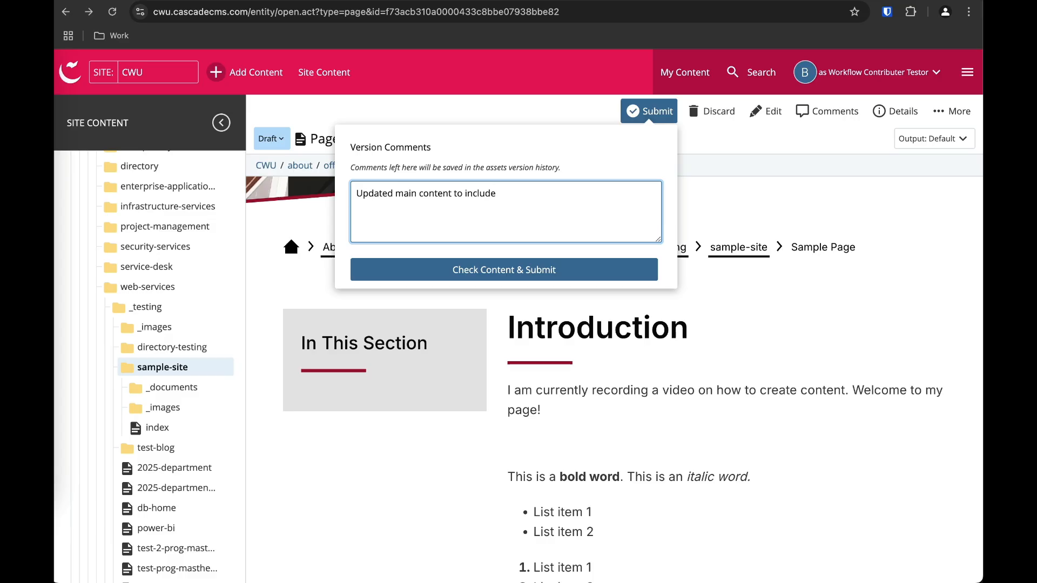
text( [insert new information)
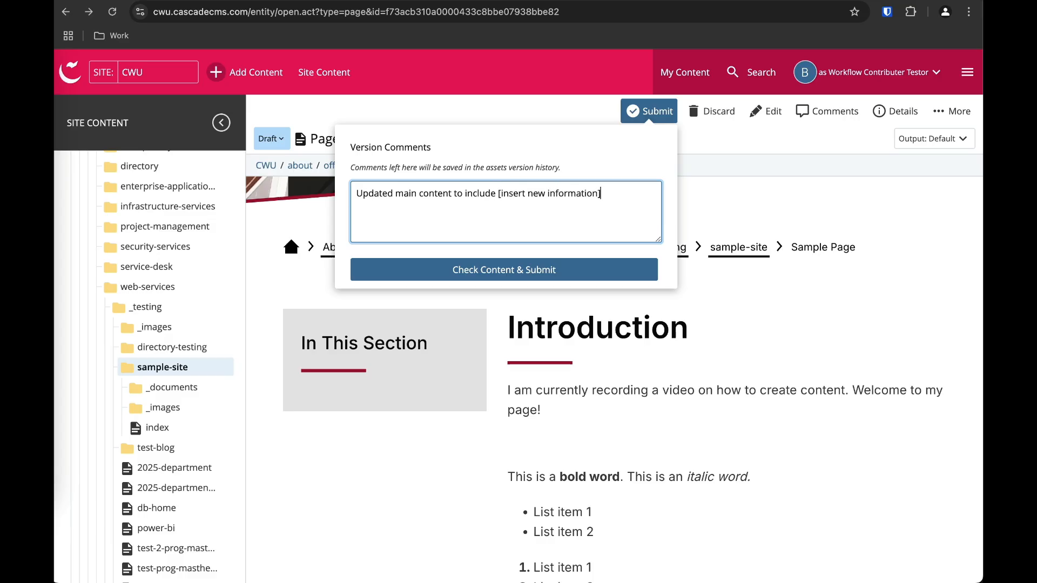
text(])
key(super+z)
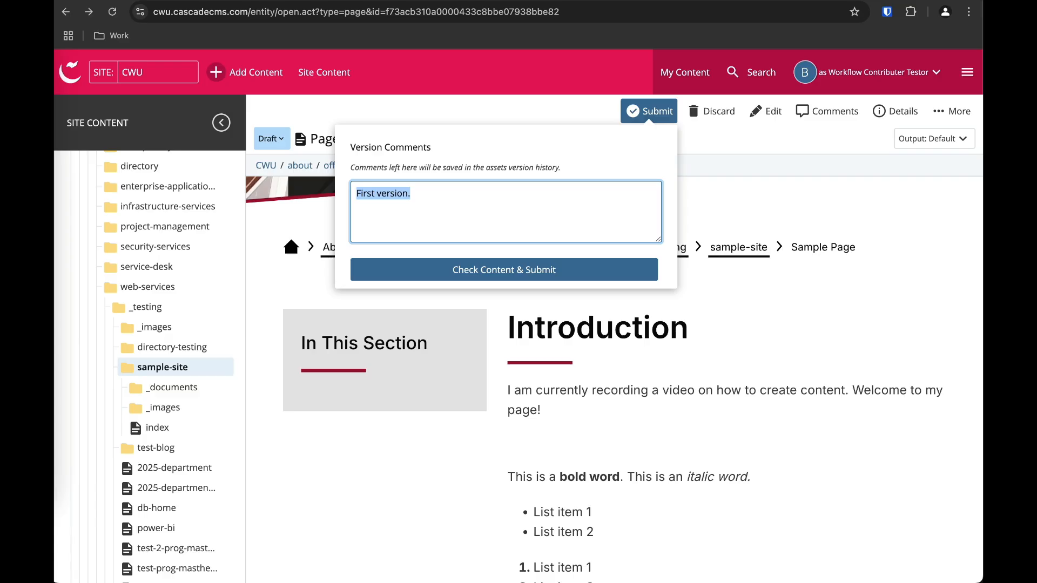
Run the content checks, review the spelling issue with "CMS" left on Ignore, and submit the page.
click(475, 270)
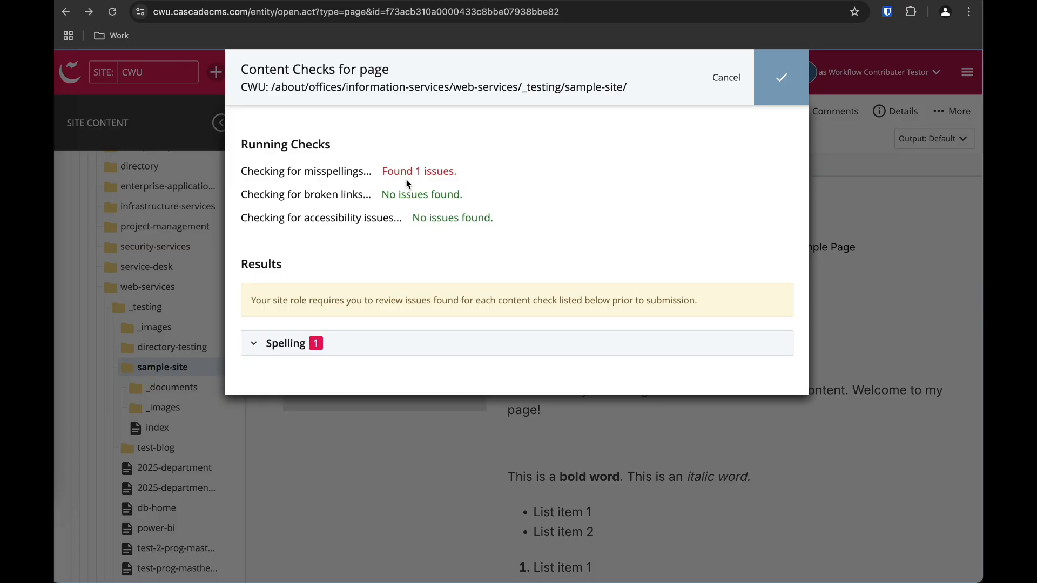
click(332, 344)
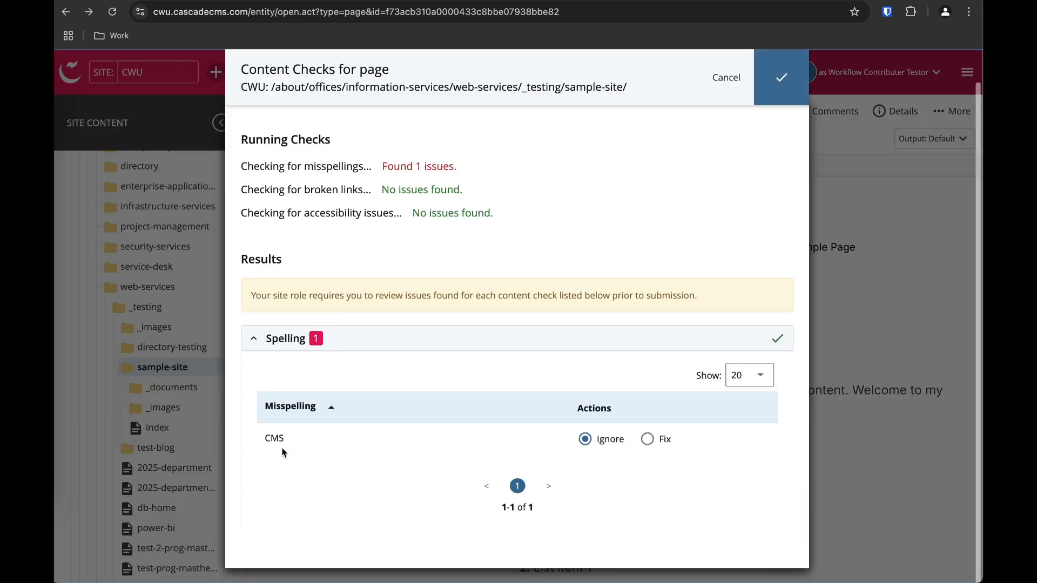
click(793, 93)
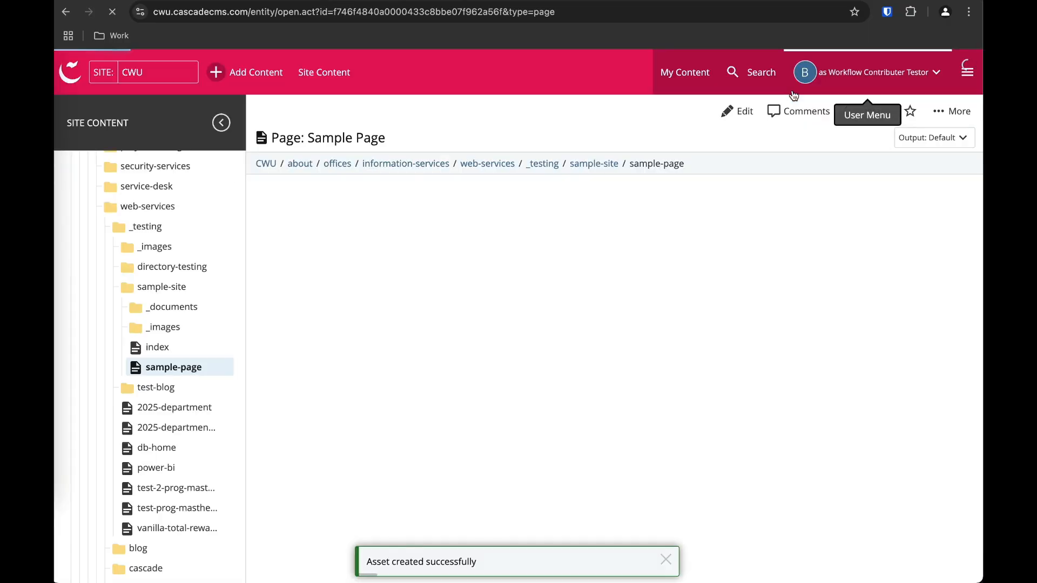
Open the index page from the sample-site folder.
scroll(594, 241, down, 1)
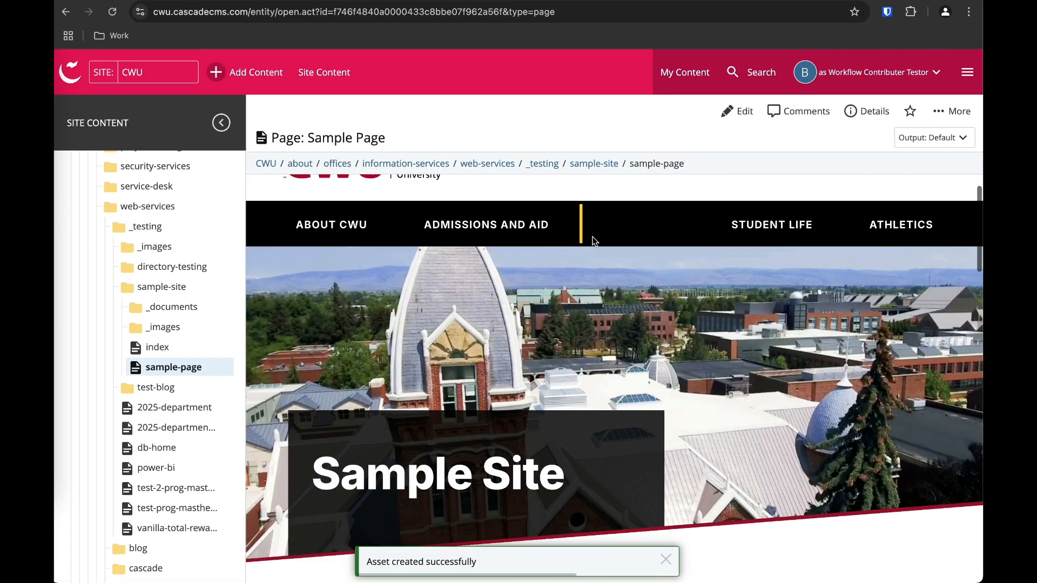
click(584, 164)
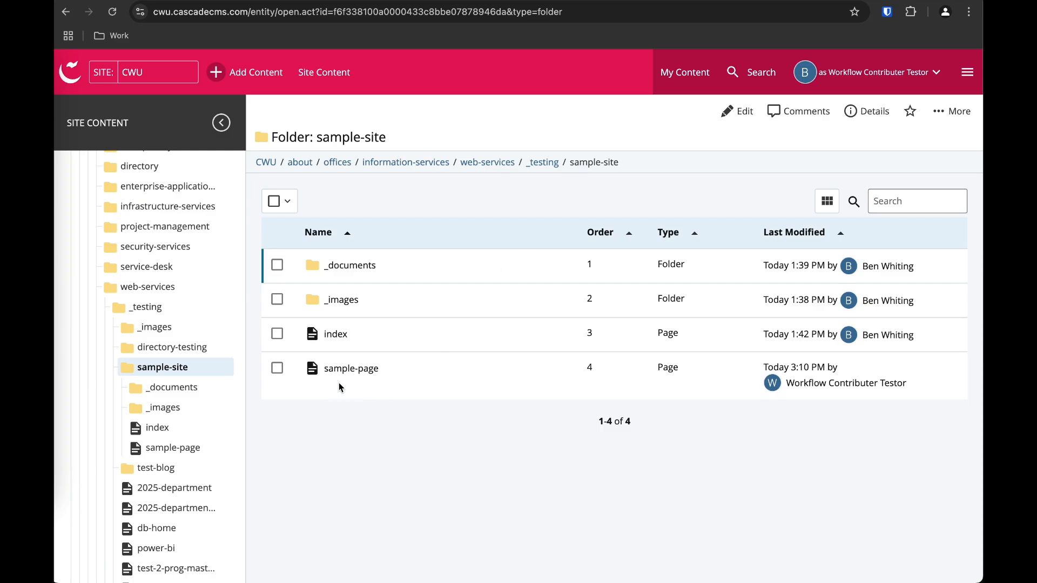
click(339, 336)
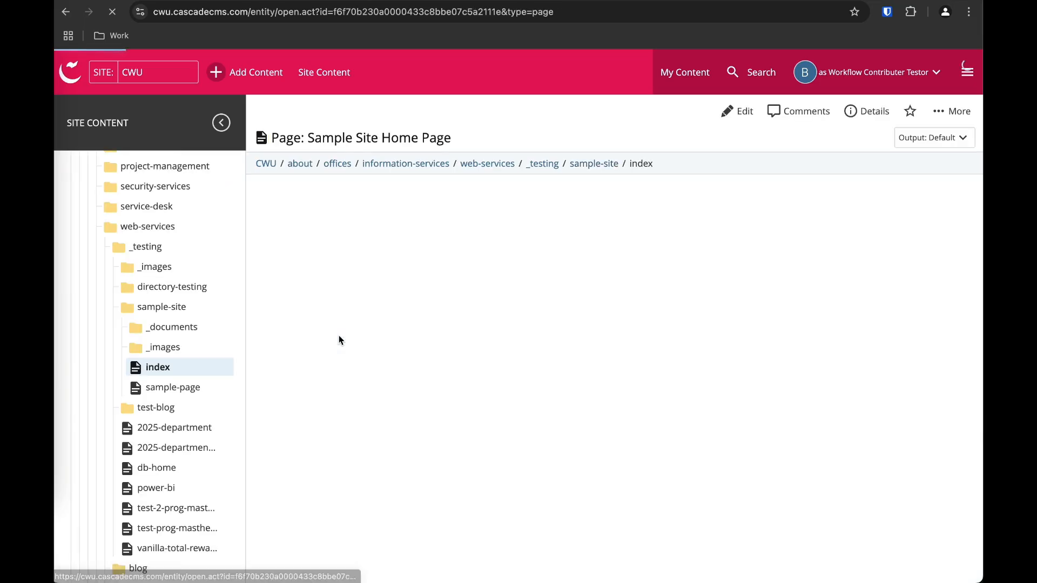
Examine the In This Section area of the index page for the Sample Page card.
scroll(523, 348, down, 10)
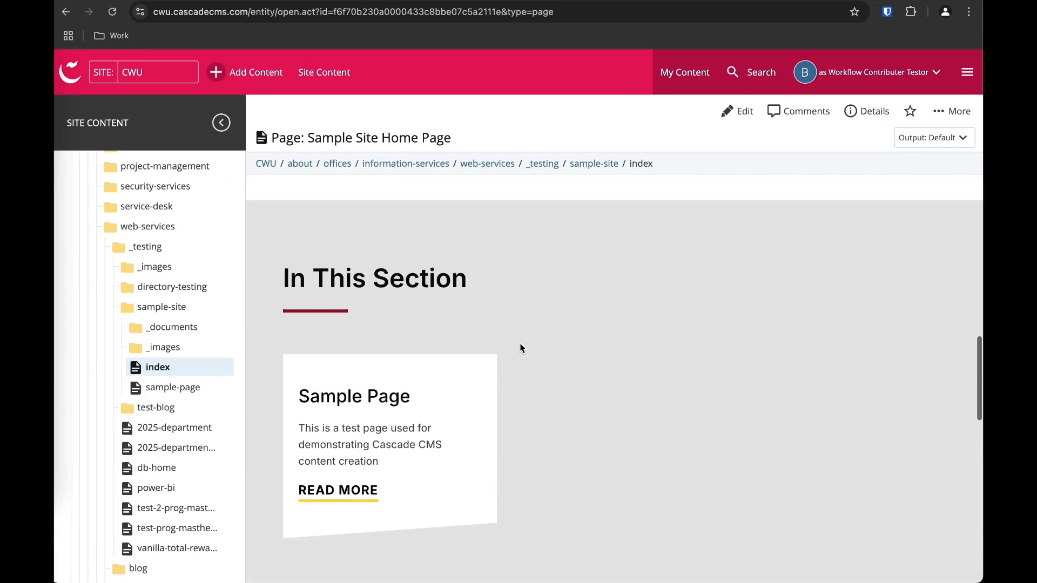
scroll(521, 347, down, 1)
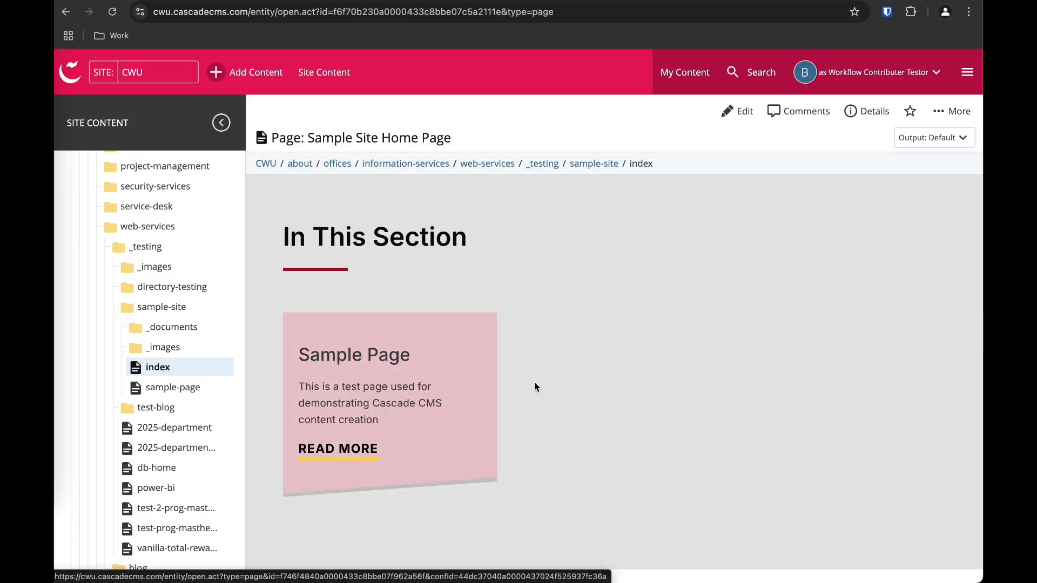
scroll(535, 388, down, 1)
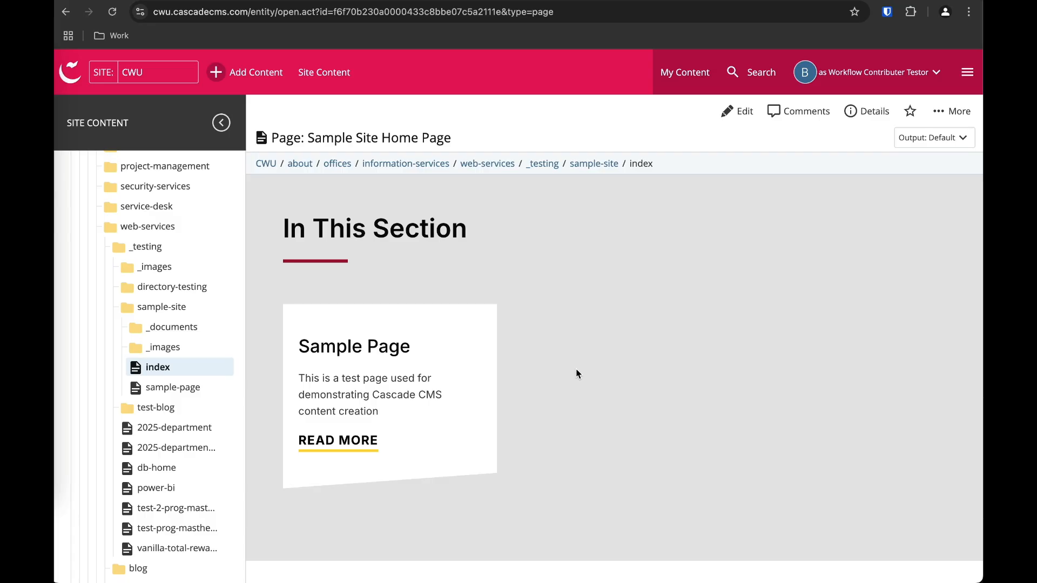
Open Sample Page from the Read More link on its In This Section card and review its main content.
click(341, 450)
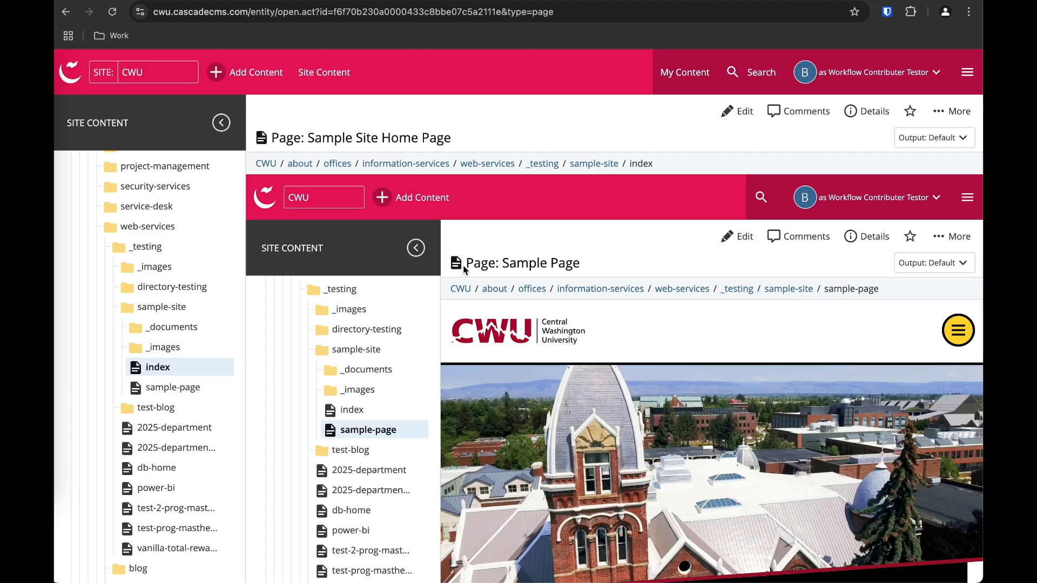
scroll(608, 400, down, 4)
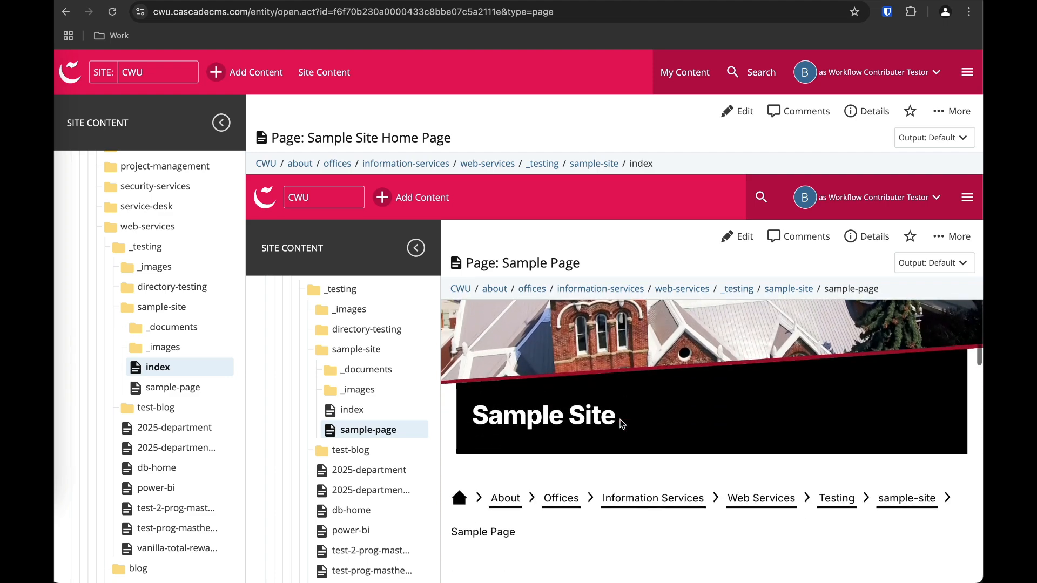
scroll(623, 424, down, 5)
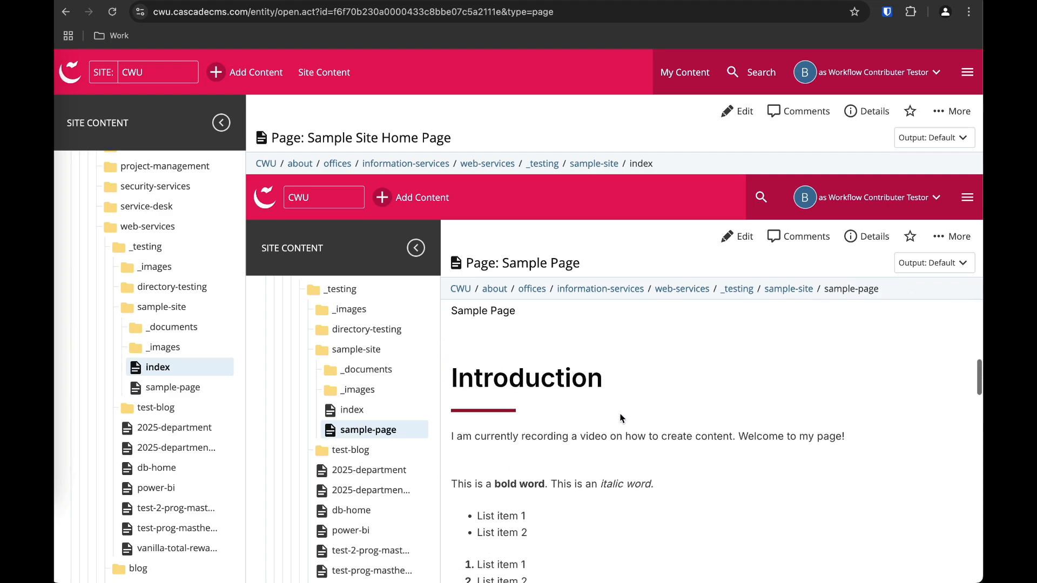
scroll(621, 417, down, 3)
scroll(621, 417, up, 3)
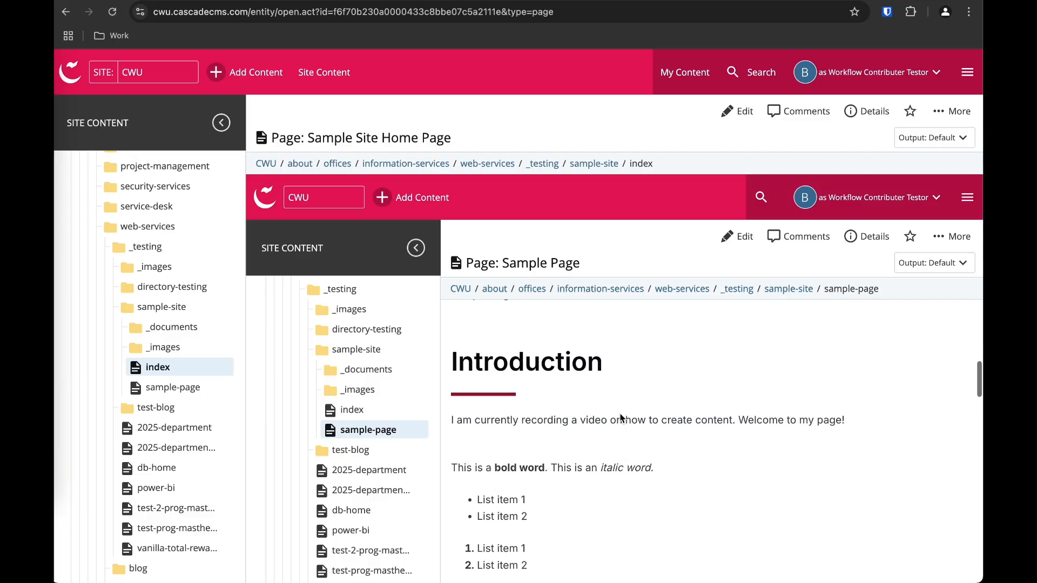
Reopen the index page and review the Sample Page card under In This Section.
click(157, 367)
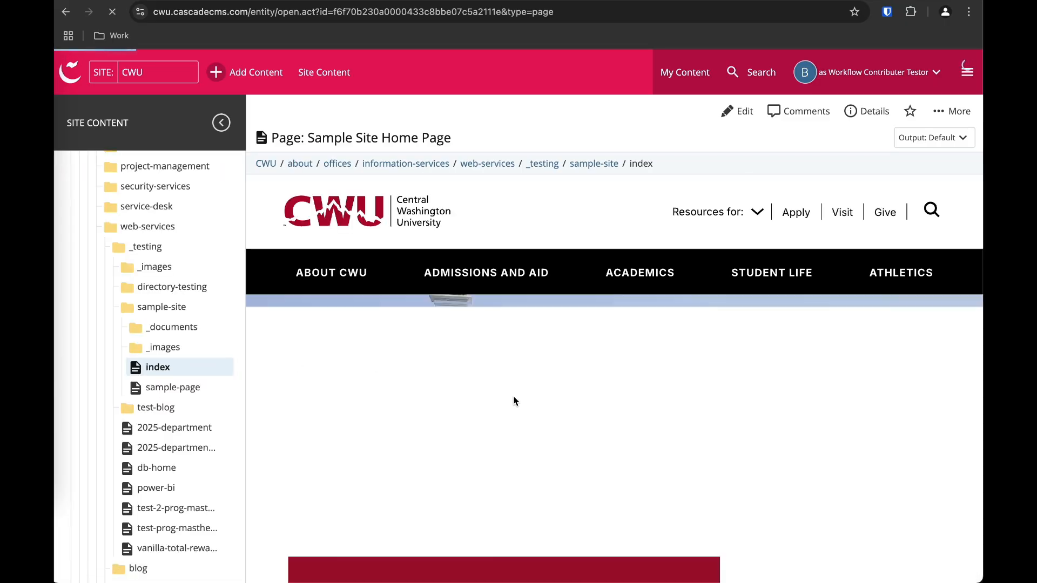
scroll(515, 401, down, 10)
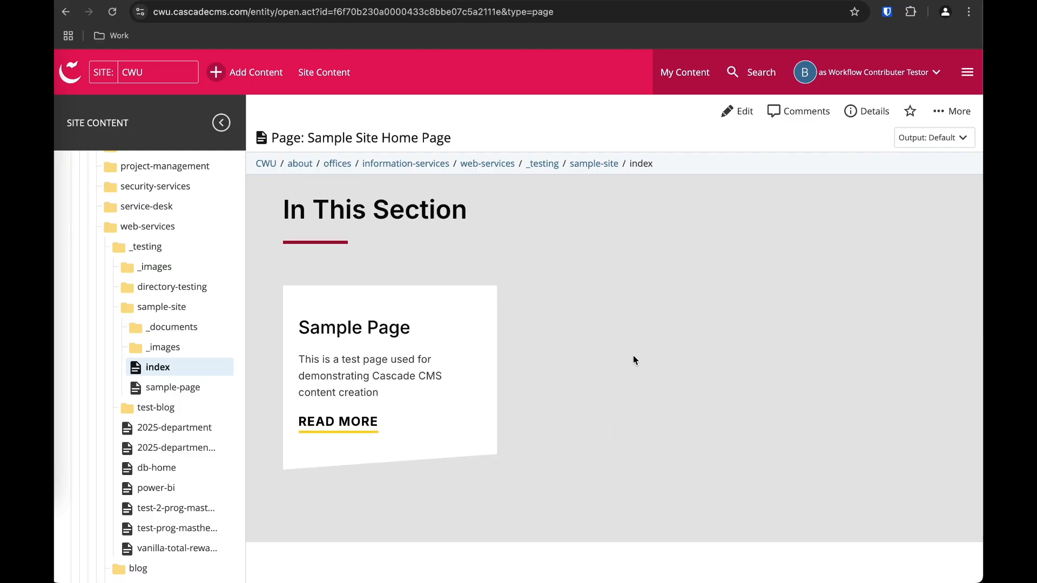
scroll(620, 344, up, 1)
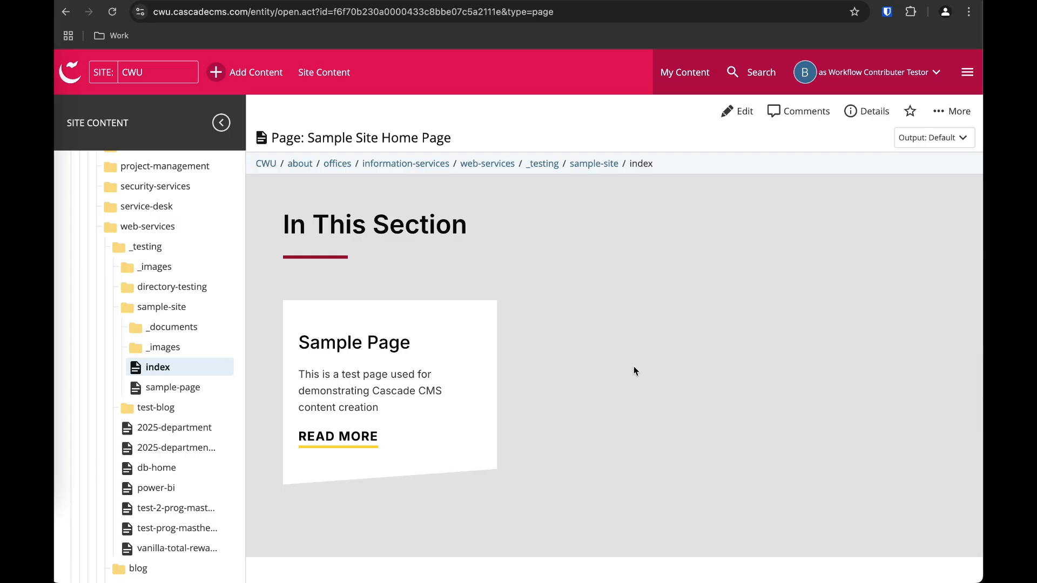
Return to the sample-site folder, open its index page and look over the intro and In This Section areas.
click(593, 163)
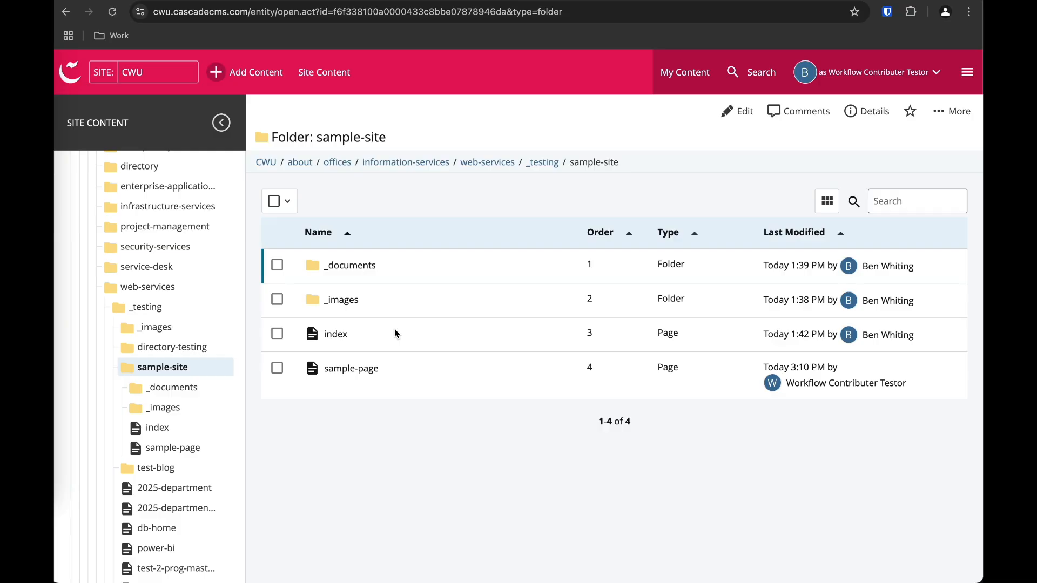
click(339, 336)
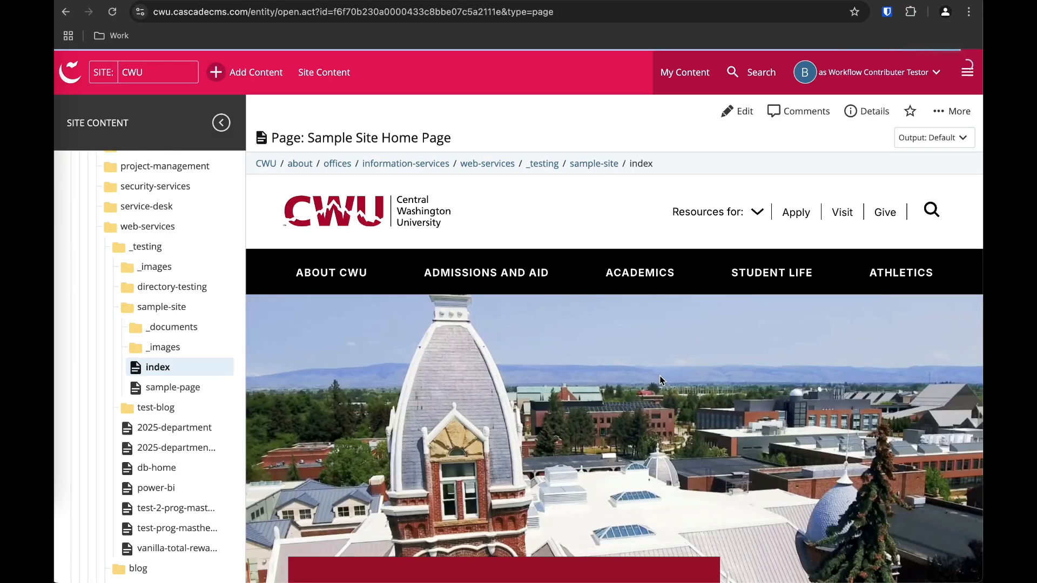
scroll(659, 378, down, 2)
scroll(660, 381, down, 10)
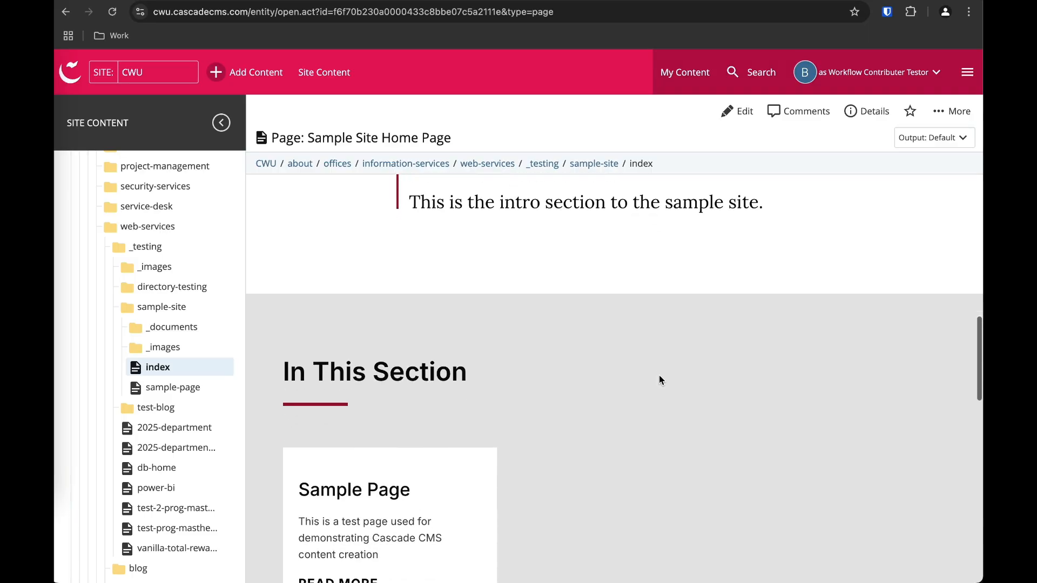
scroll(659, 380, down, 2)
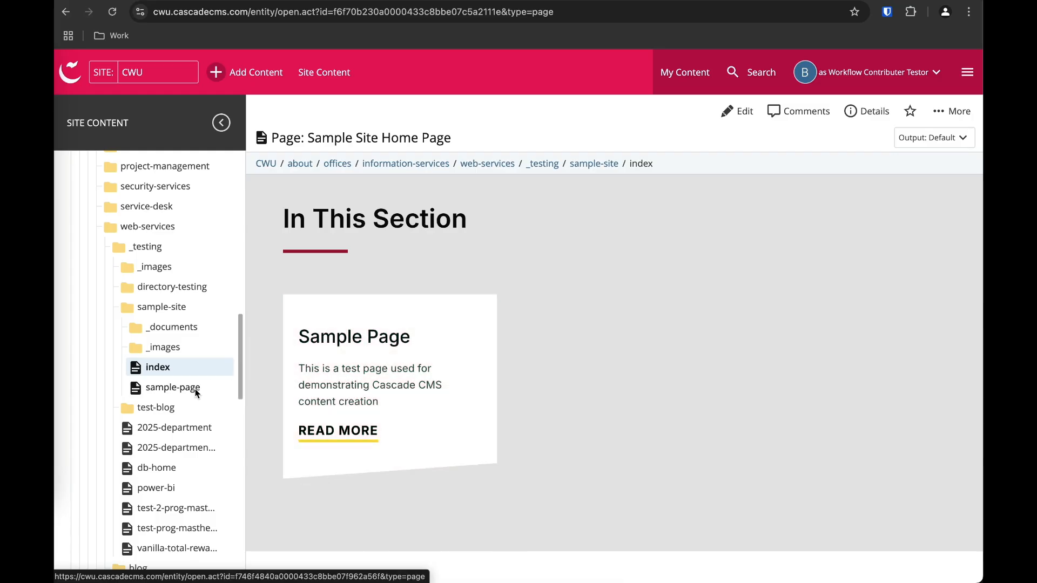
Open the _images folder inside sample-site and start adding new Image content there.
click(602, 164)
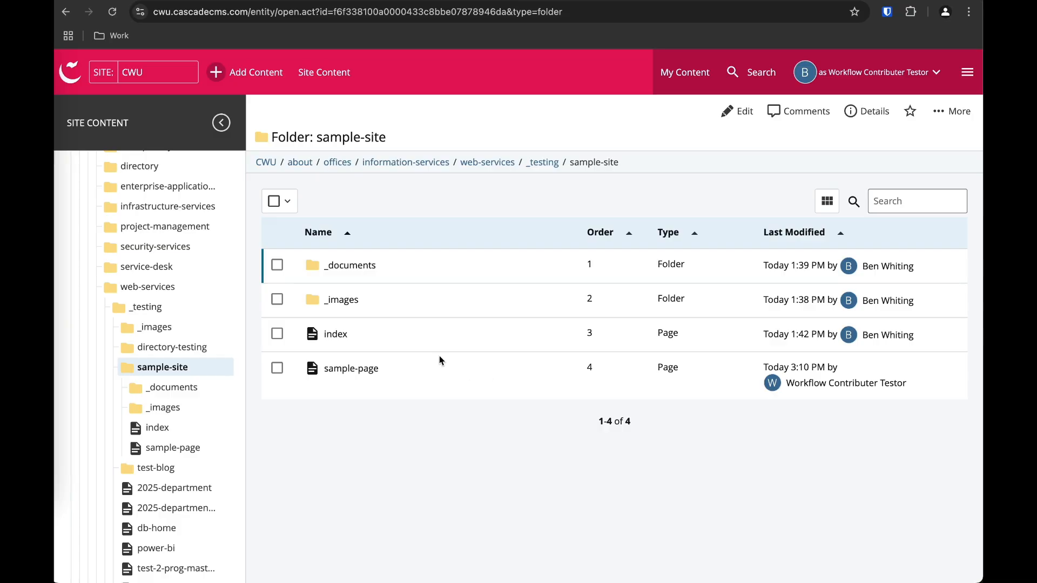
click(349, 305)
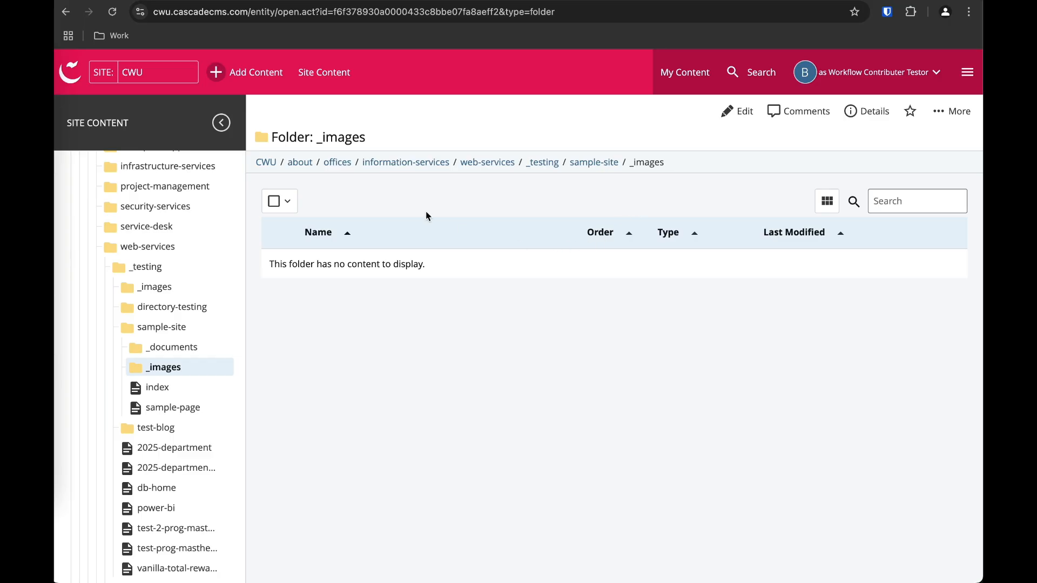
click(251, 82)
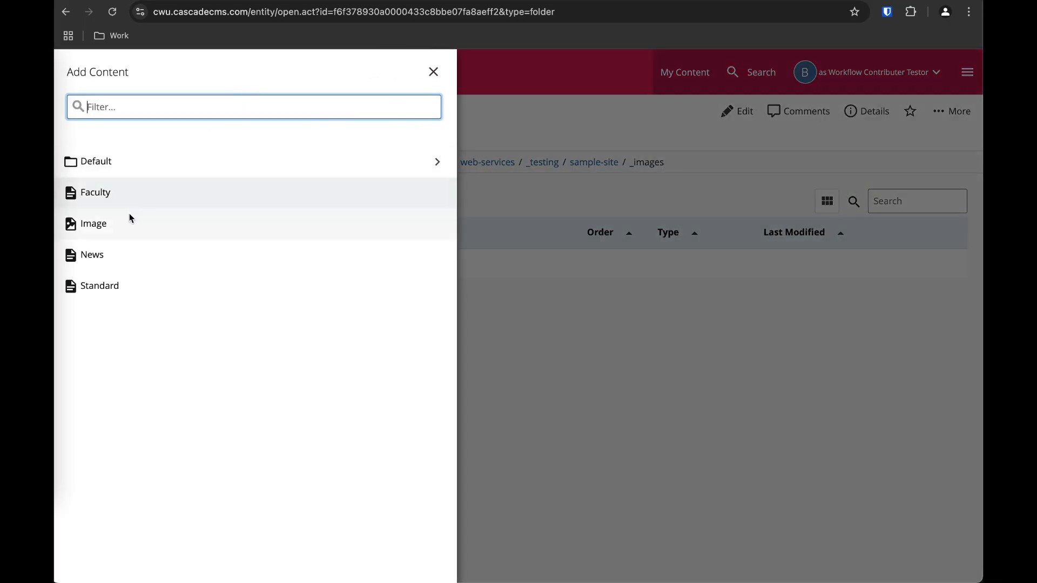
click(115, 230)
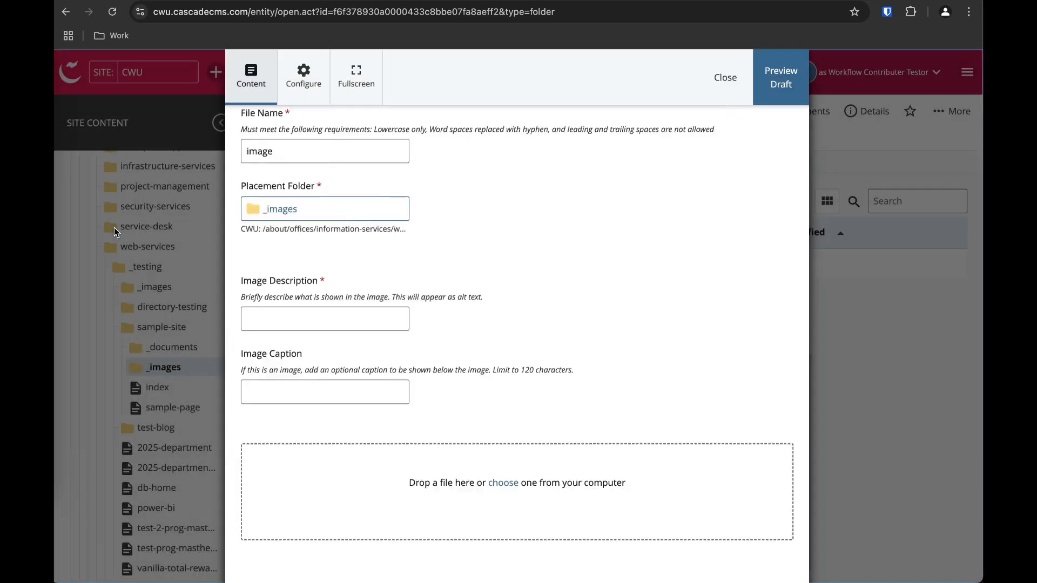
Upload "Screenshot 2025-02-11 at 1.57.41 PM.png" from the recent files and check its image preview.
scroll(491, 263, down, 1)
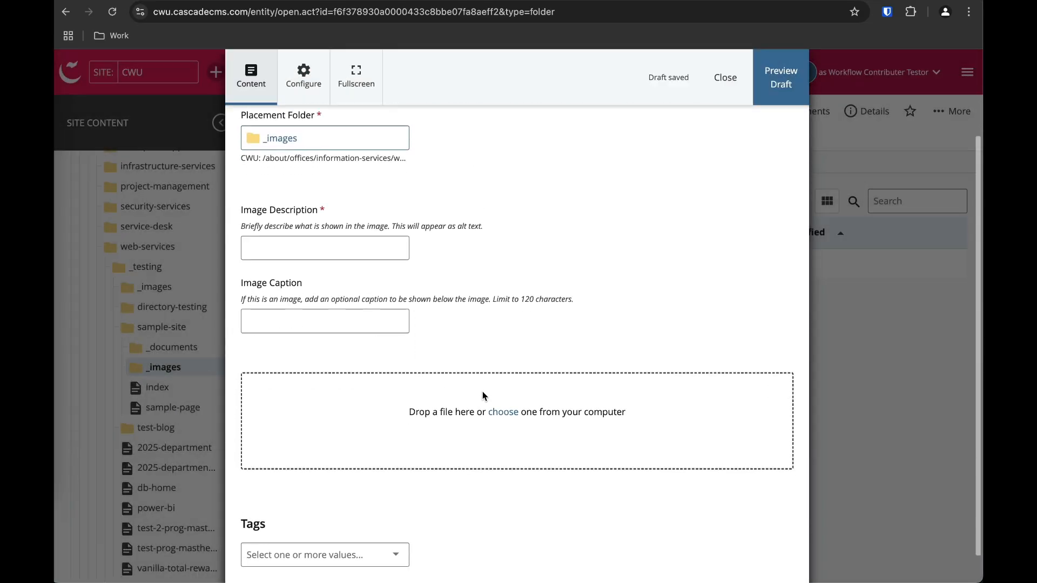
click(500, 423)
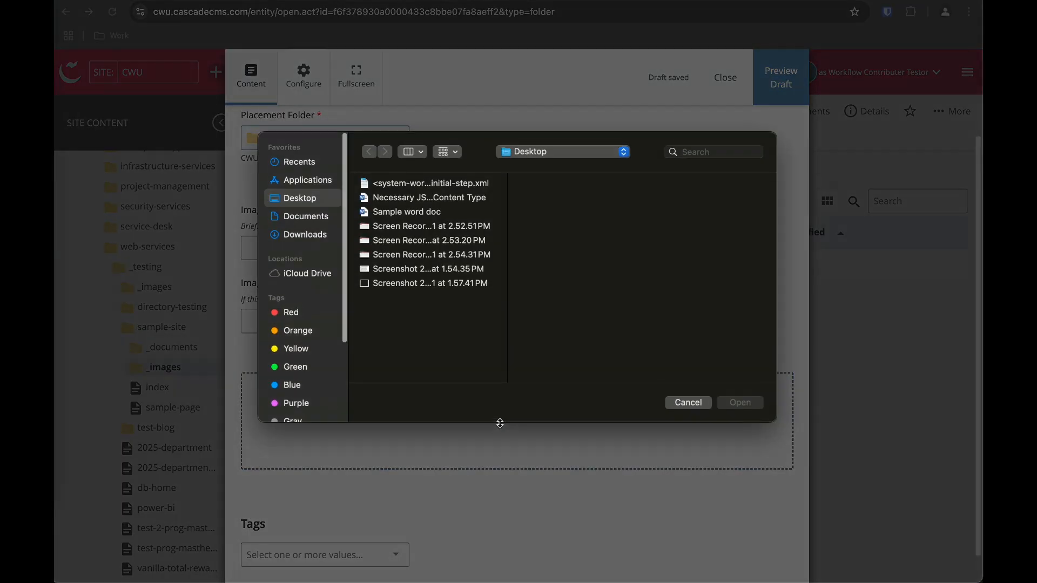
click(301, 163)
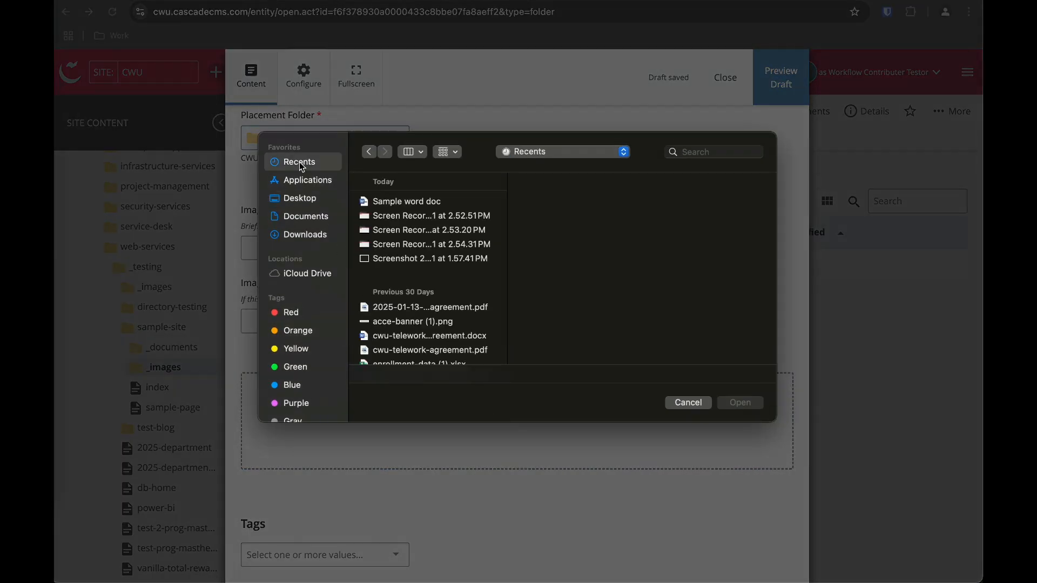
double_click(410, 264)
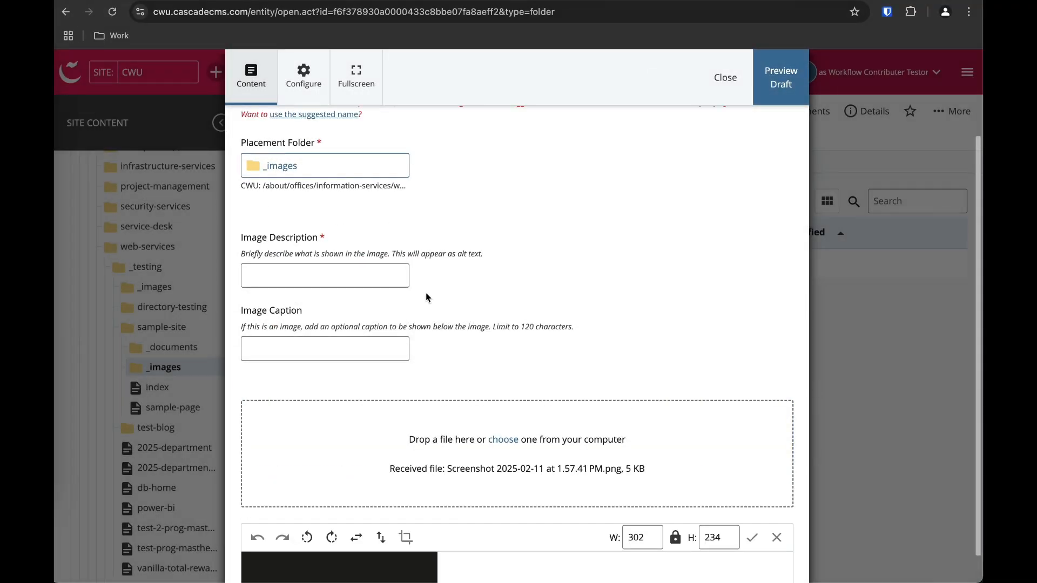
scroll(506, 416, down, 4)
scroll(507, 416, down, 1)
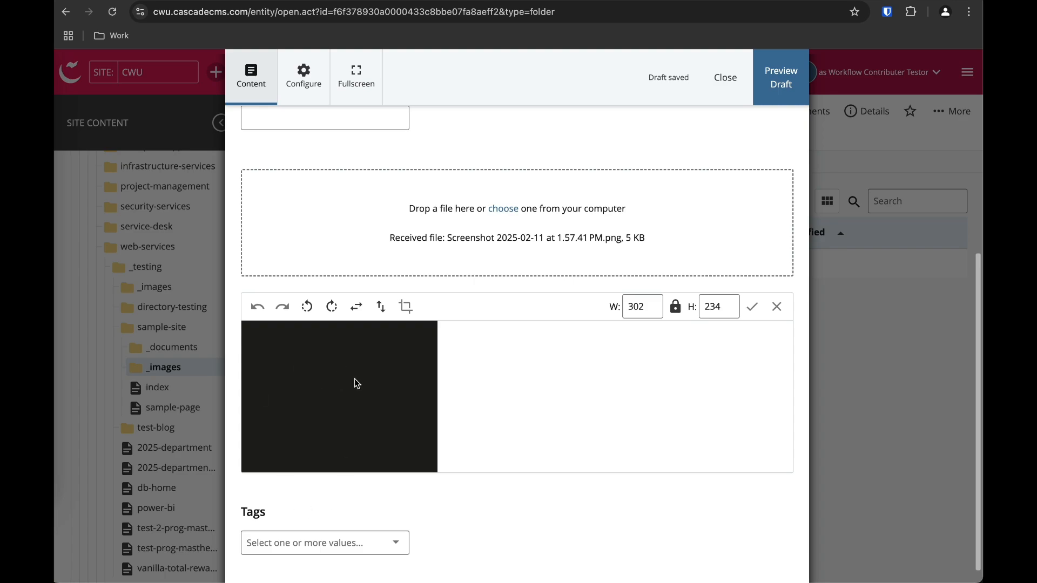
Try to rename the uploaded image file as black-screenshot-2025 without a file extension.
scroll(355, 383, up, 3)
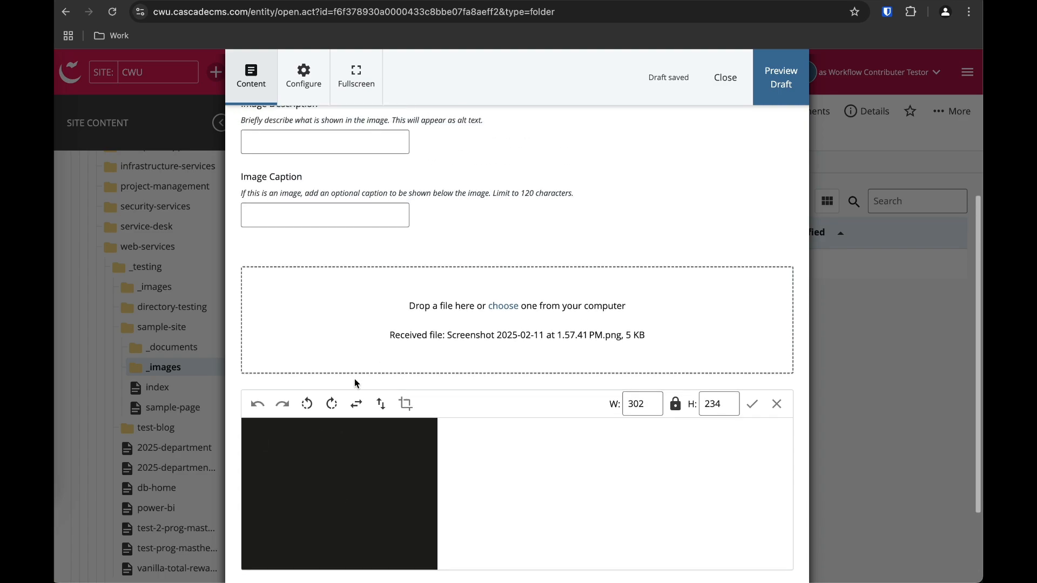
scroll(355, 383, up, 5)
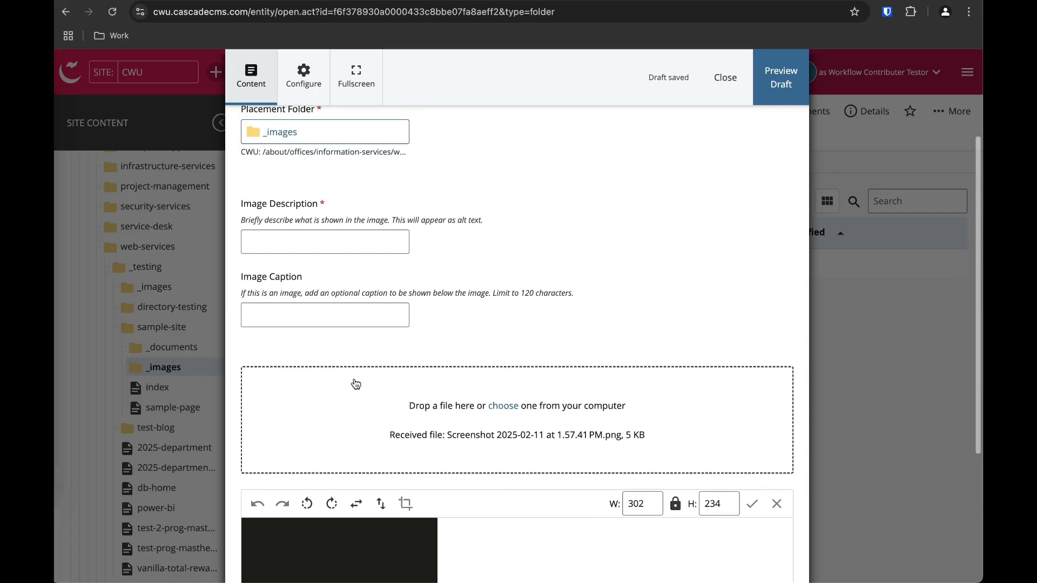
scroll(421, 272, up, 2)
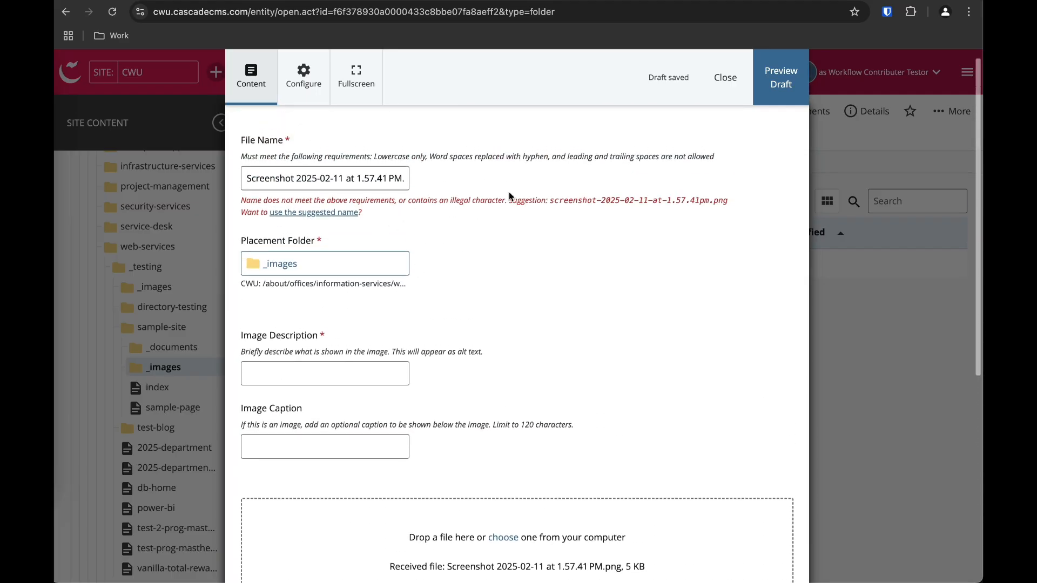
triple_click(342, 179)
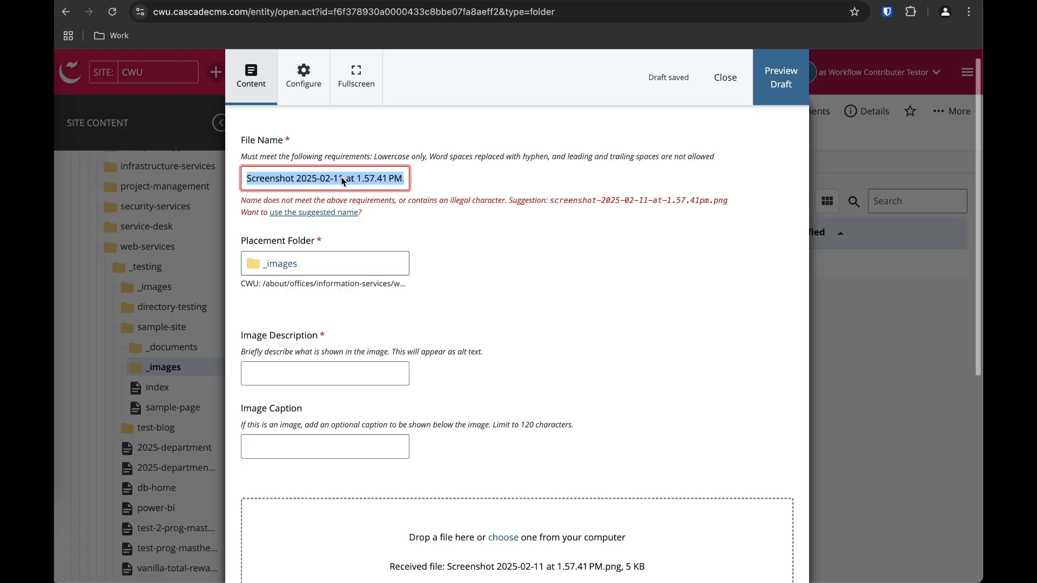
scroll(341, 182, down, 6)
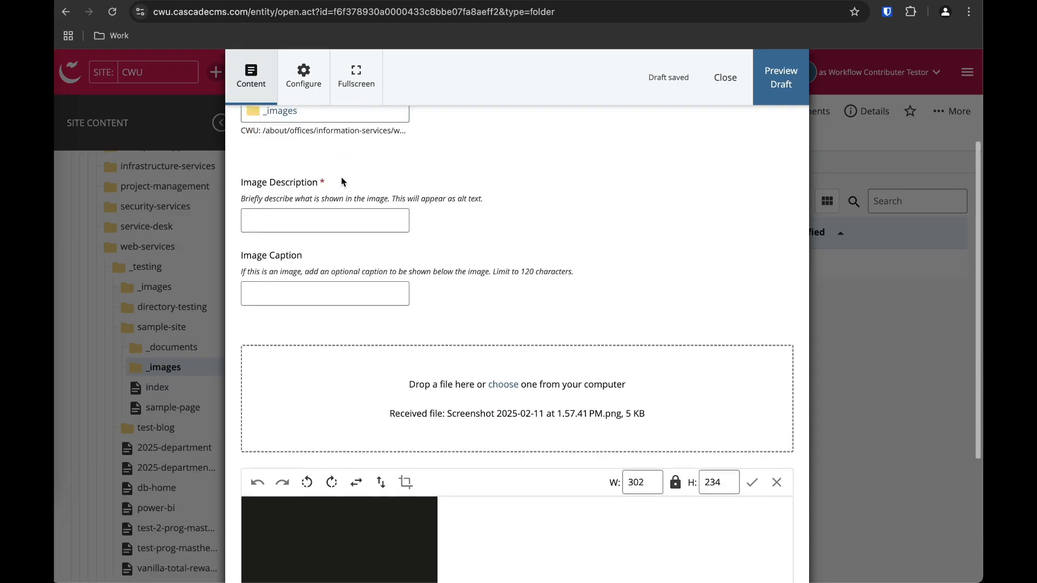
scroll(342, 178, up, 1)
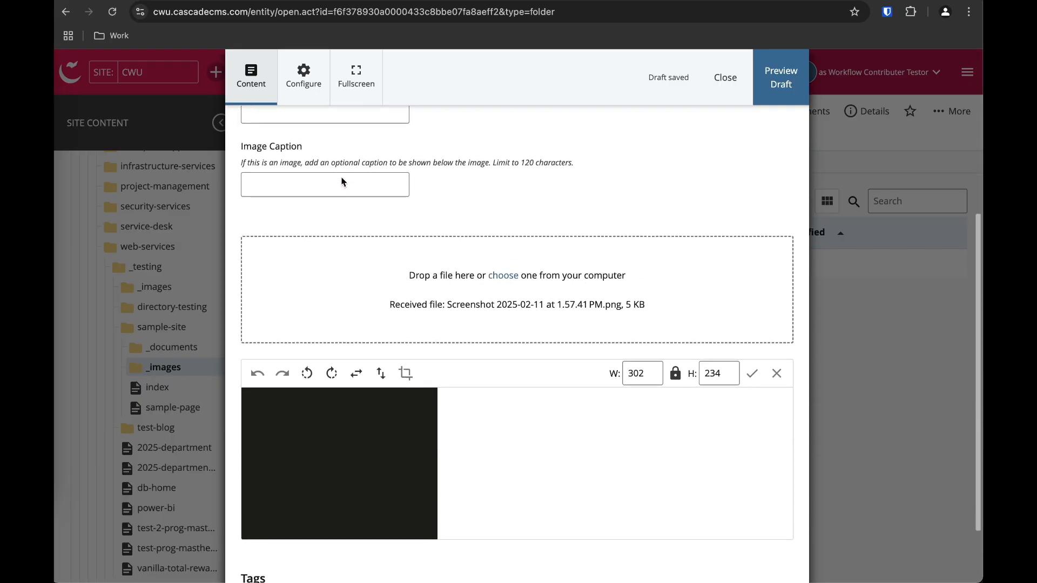
scroll(342, 181, up, 5)
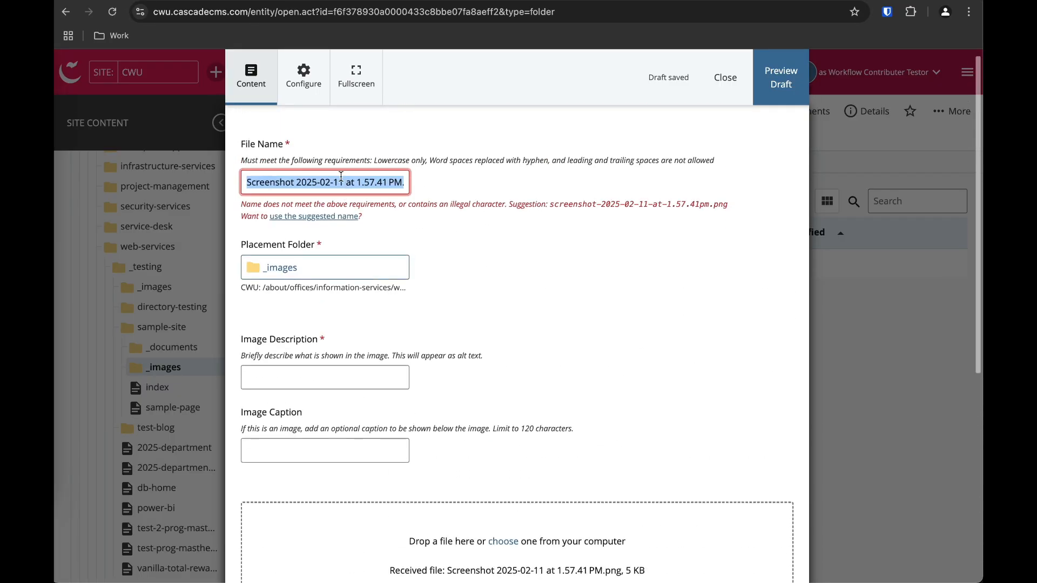
text(black-sc)
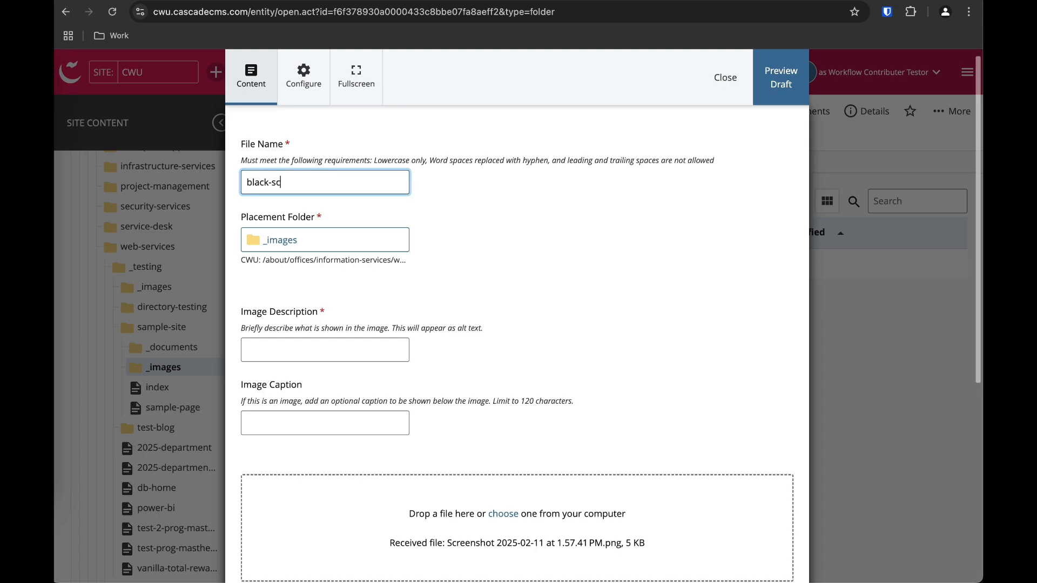
text(reenshot-2025)
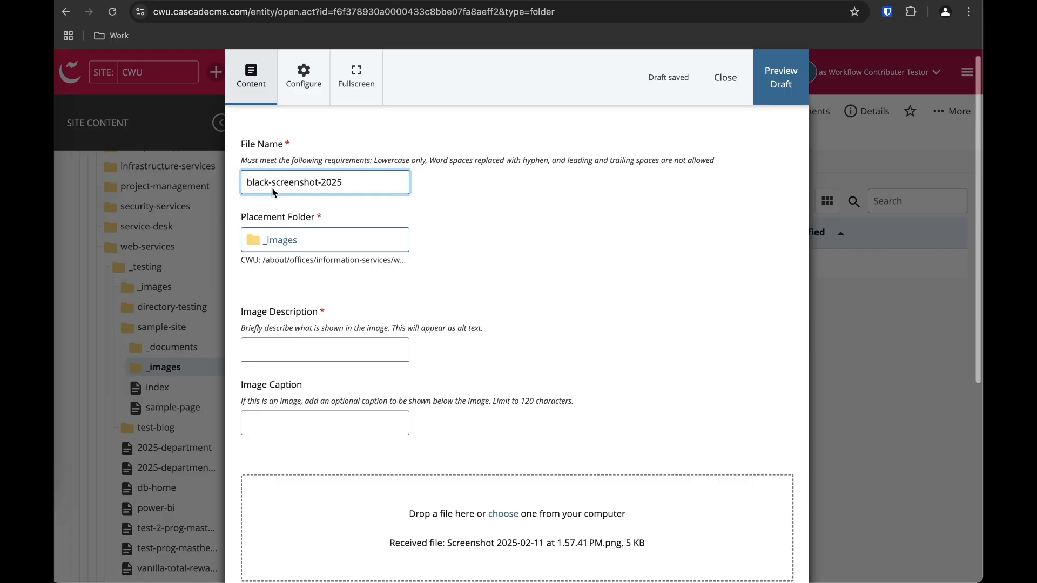
scroll(273, 193, down, 1)
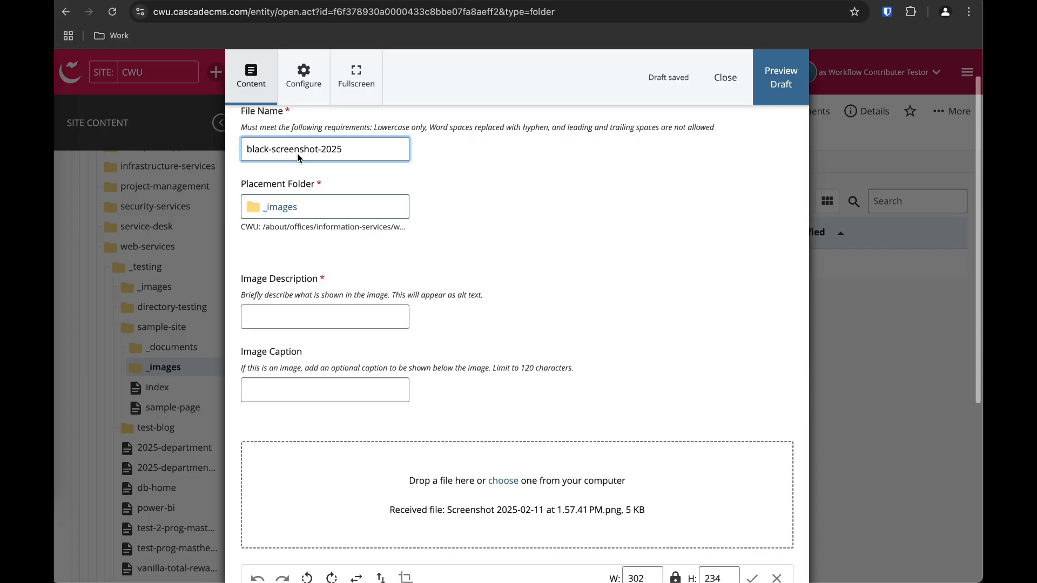
scroll(330, 238, down, 2)
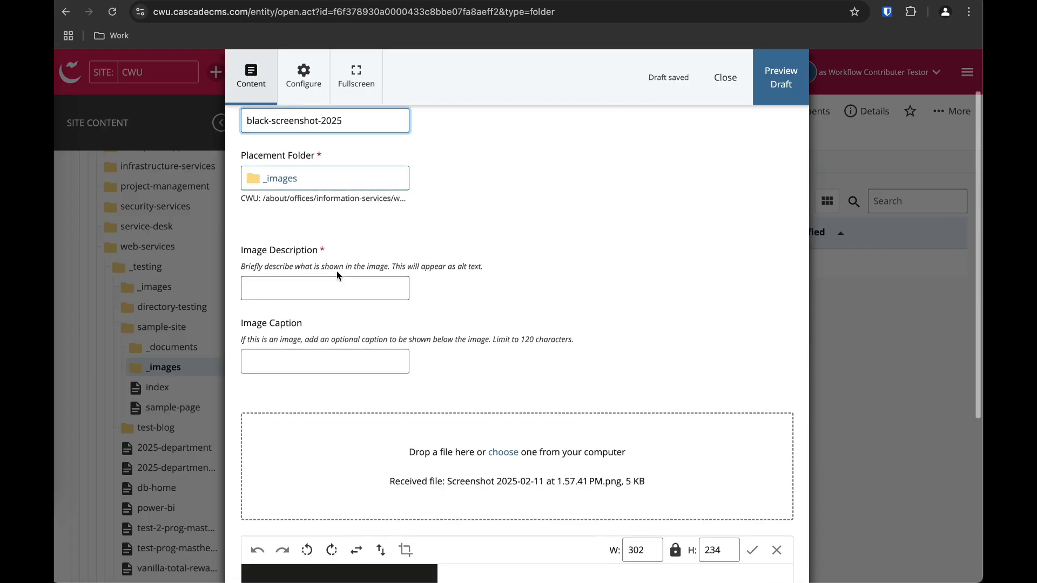
click(333, 271)
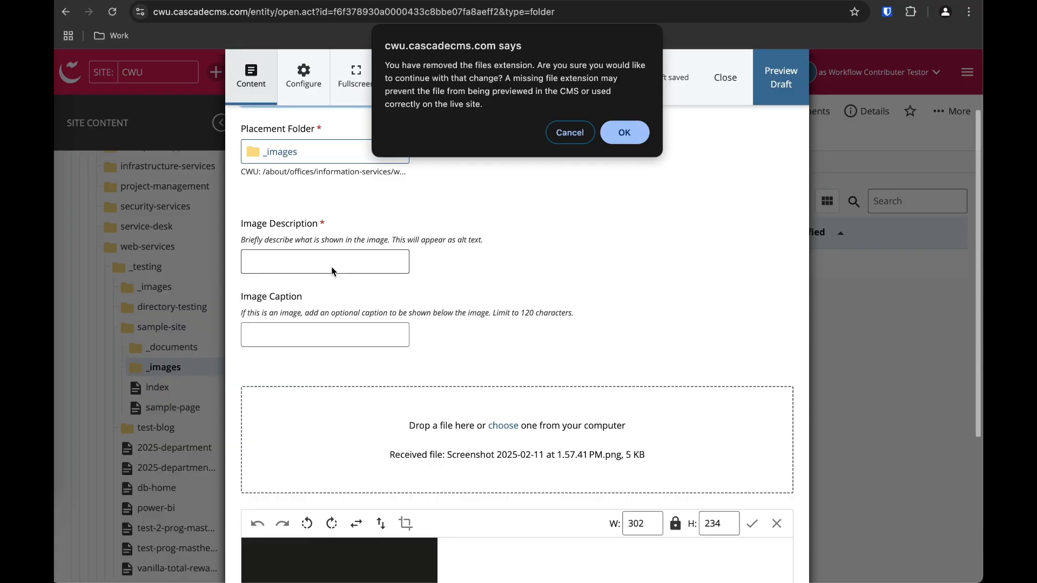
click(570, 132)
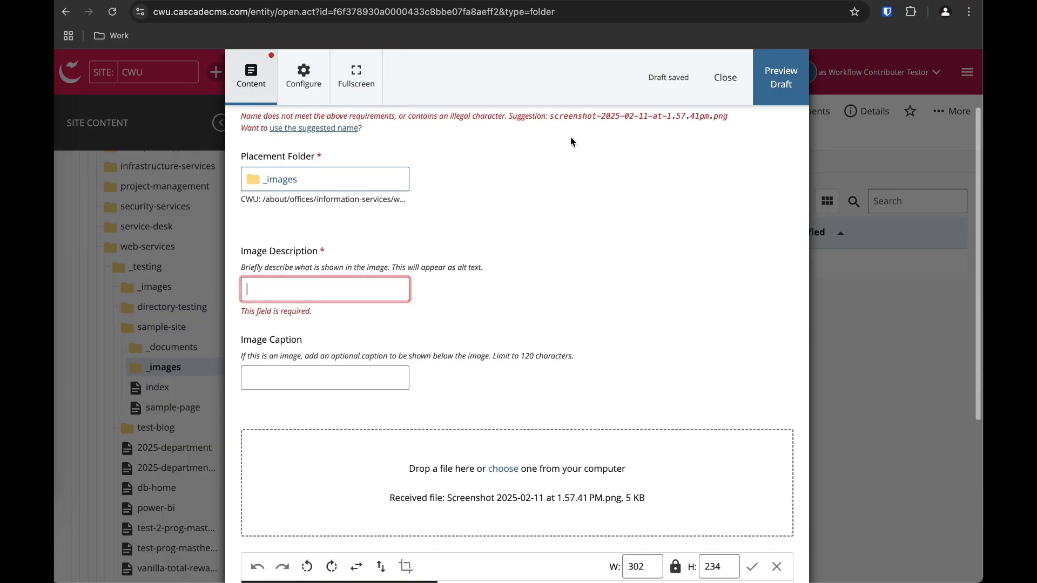
Rename the uploaded image file as black-screenshot-2025.jpg and accept the changed file extension.
scroll(365, 188, up, 2)
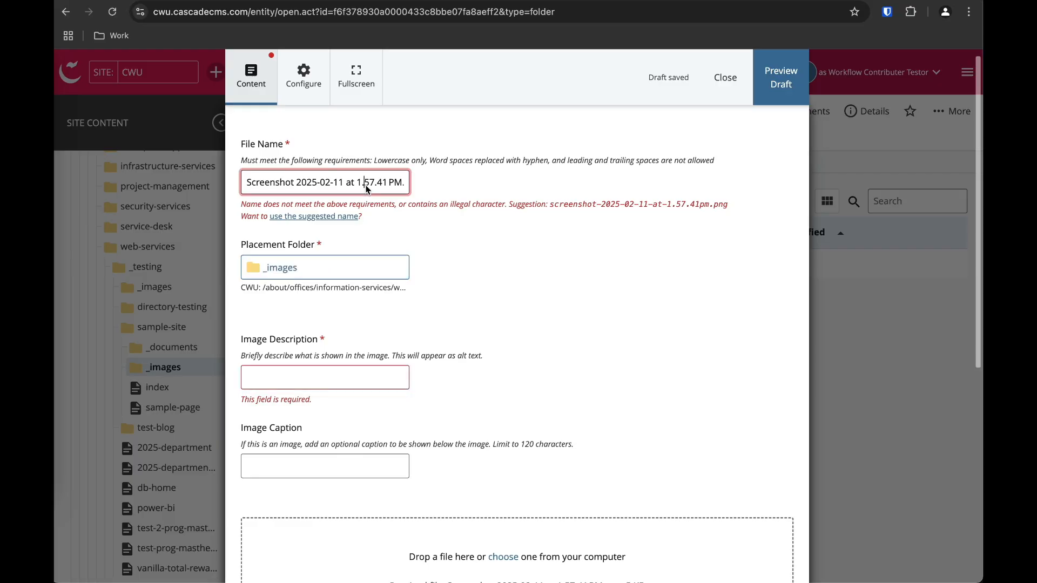
triple_click(365, 188)
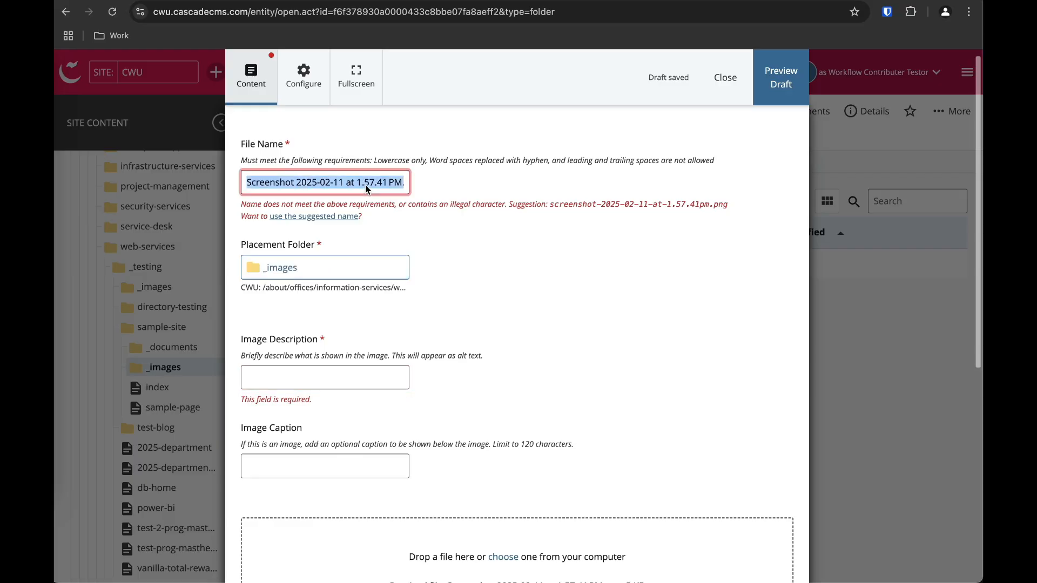
text(black-screenshot)
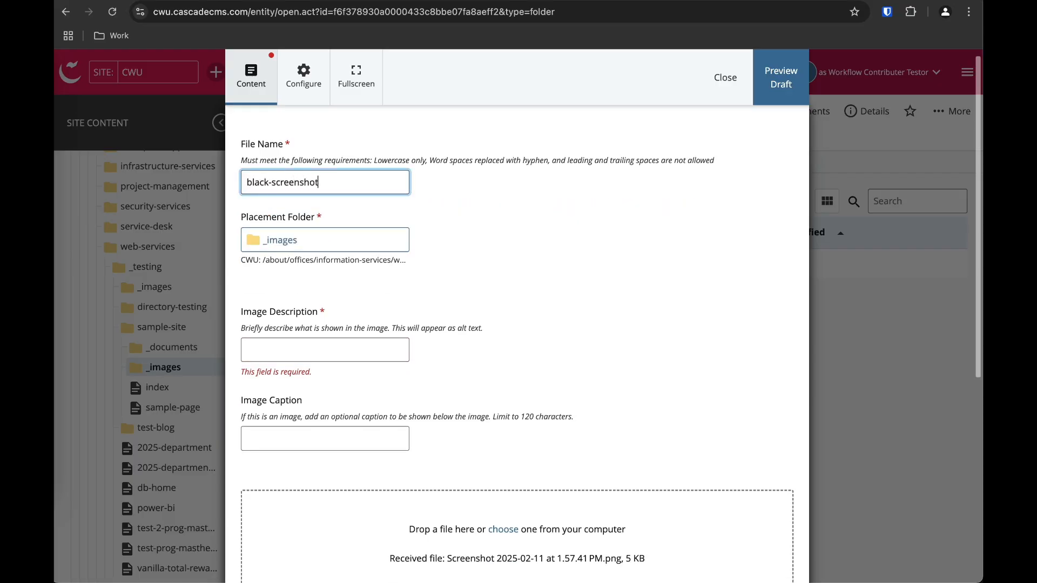
text(-2025.jpg)
scroll(579, 394, down, 2)
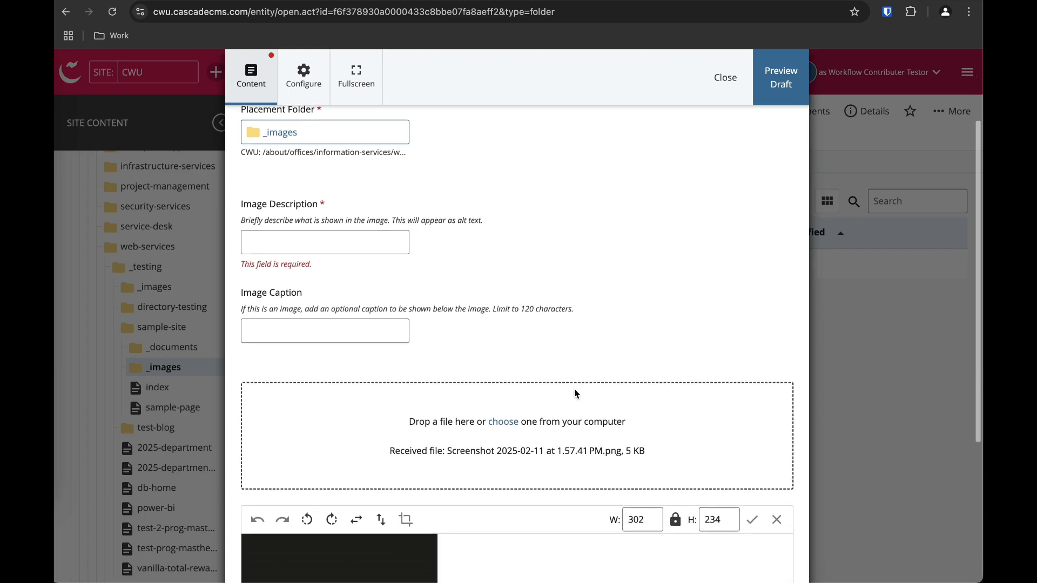
click(346, 244)
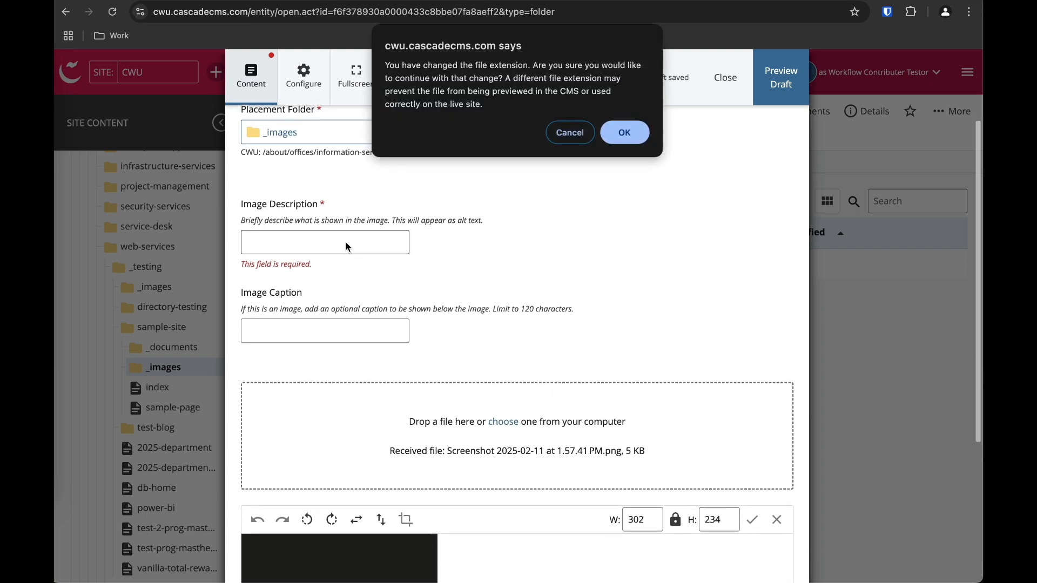
click(624, 134)
scroll(621, 133, up, 1)
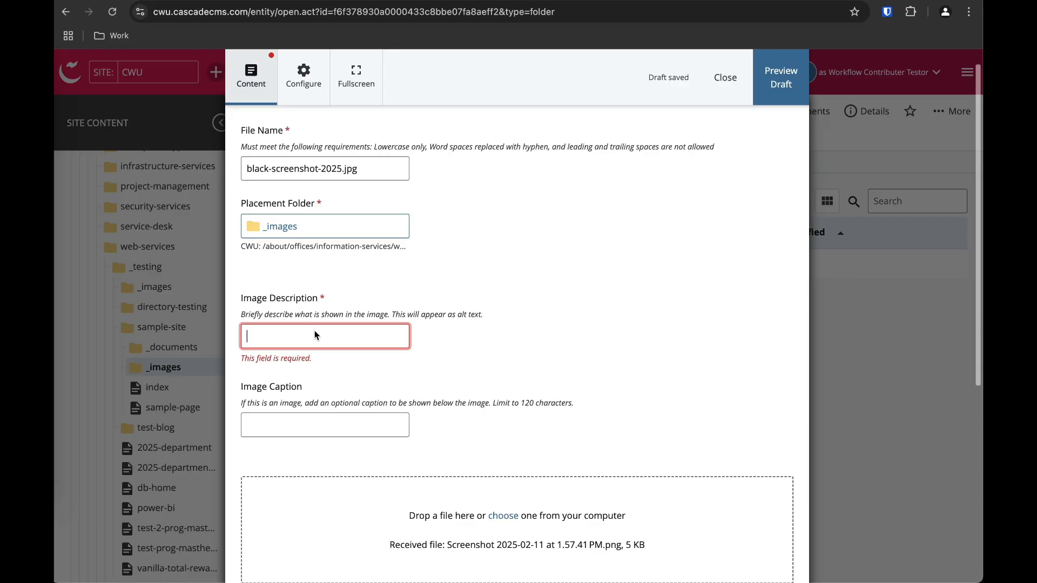
Enter "A screenshot of the color black" as the image description.
scroll(316, 335, down, 5)
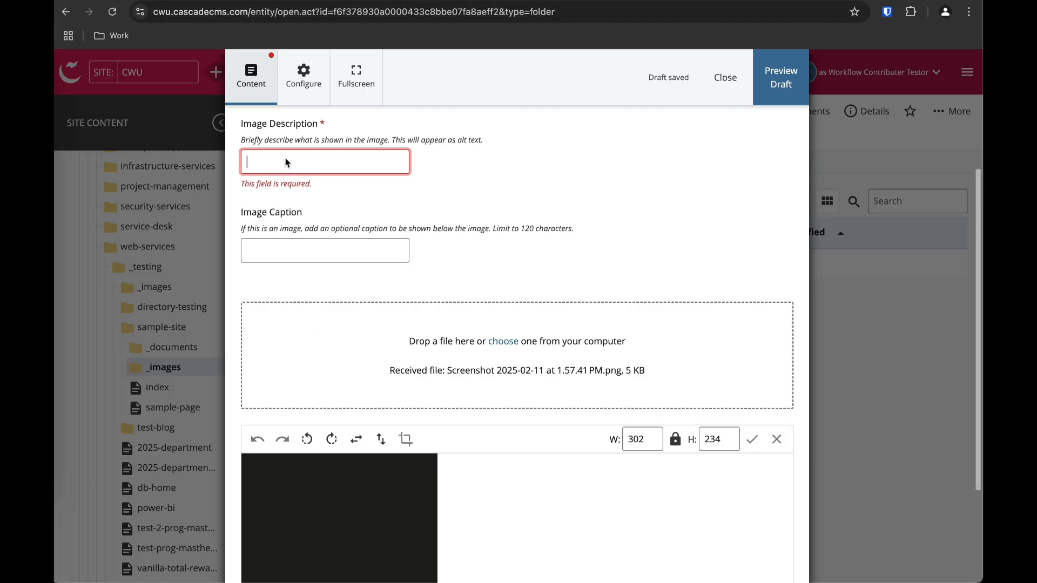
text(A s)
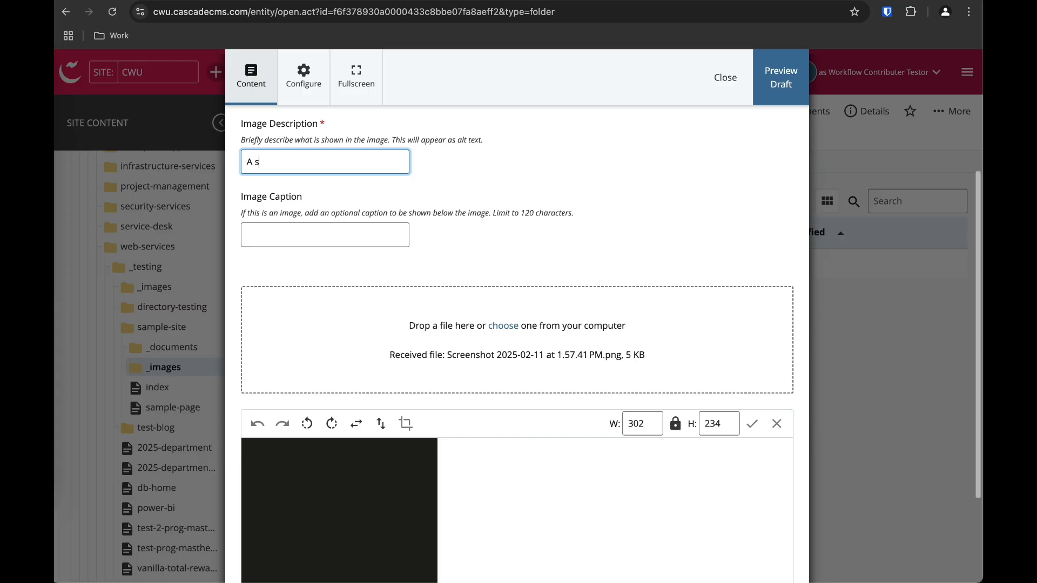
text(creenshot of the color black)
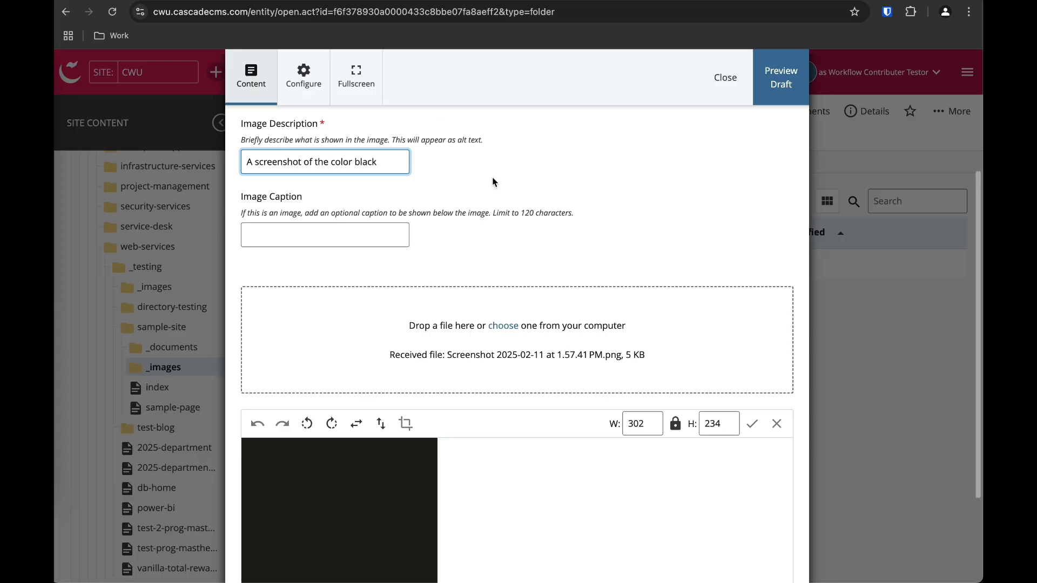
key(Tab)
Preview the image draft with its caption left blank, run the content checks and submit the file.
scroll(495, 201, up, 1)
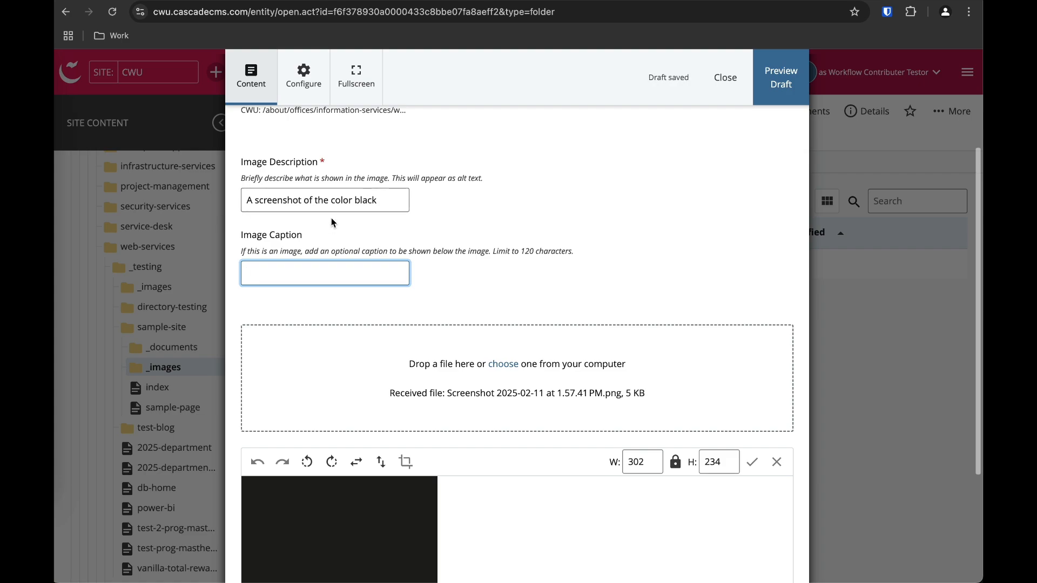
scroll(332, 221, down, 3)
scroll(332, 218, up, 4)
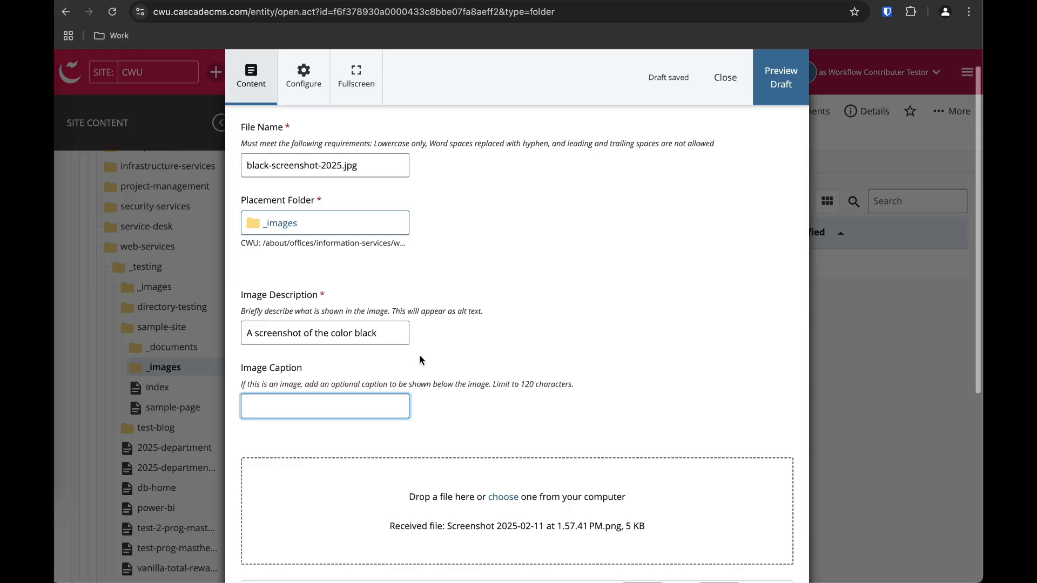
scroll(436, 354, down, 2)
scroll(437, 354, down, 1)
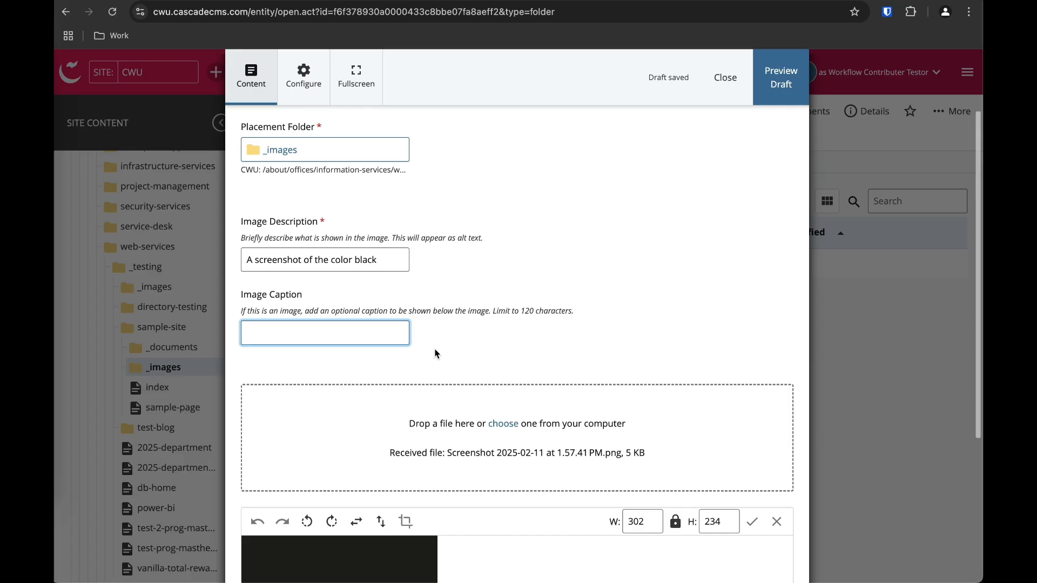
click(789, 89)
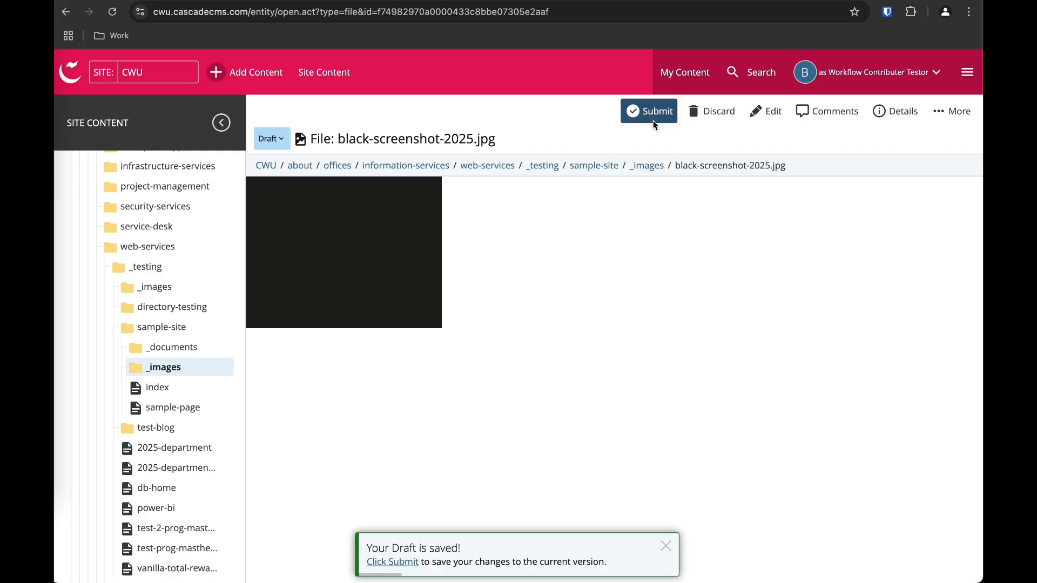
click(653, 119)
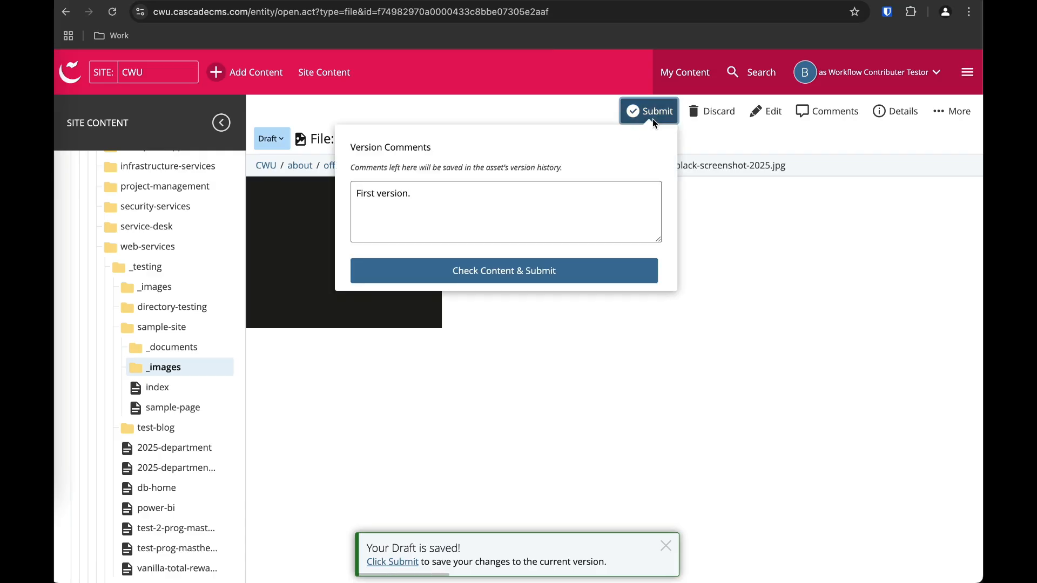
click(491, 271)
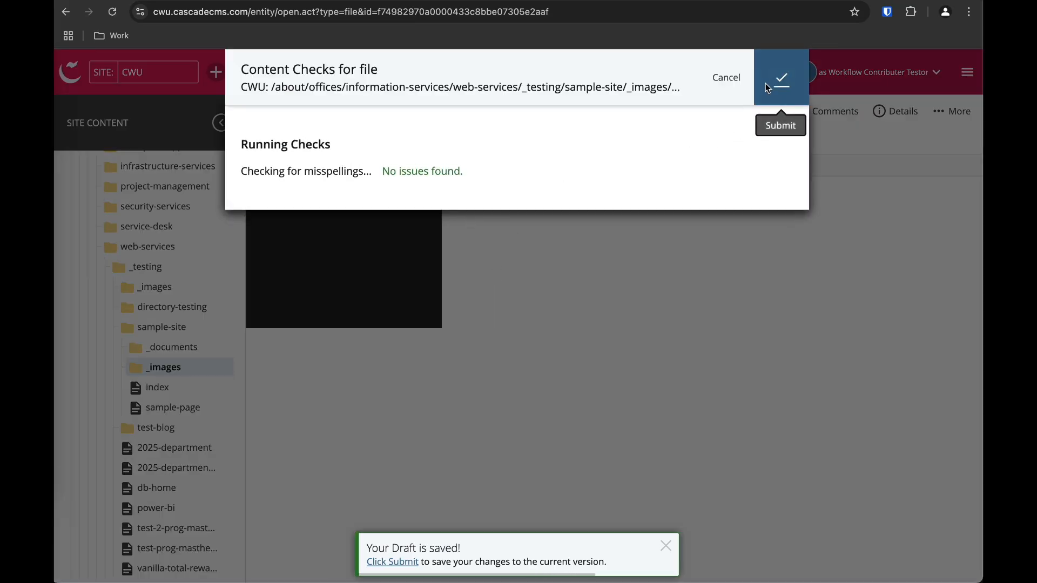
click(782, 78)
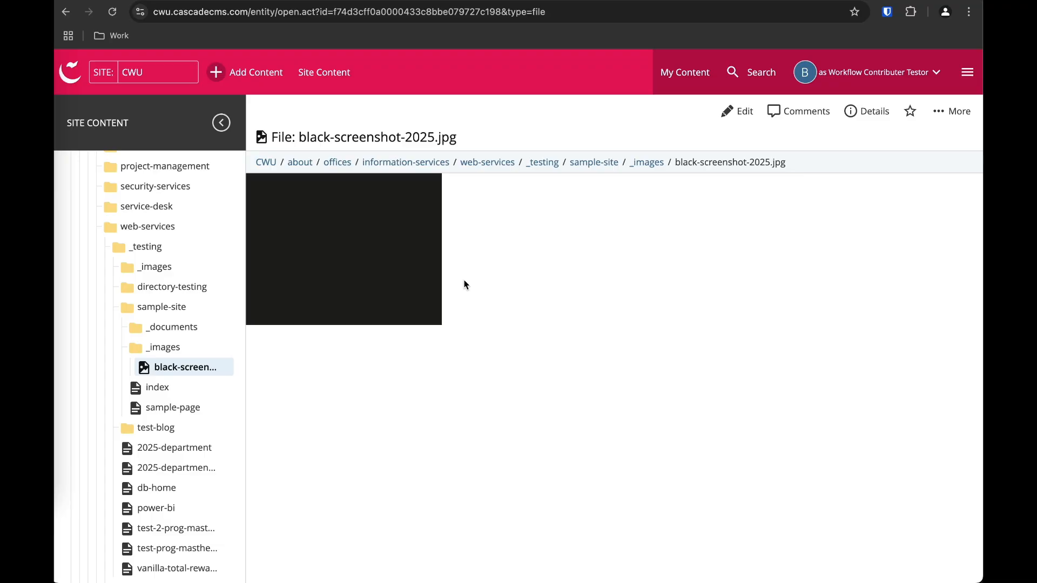
click(949, 112)
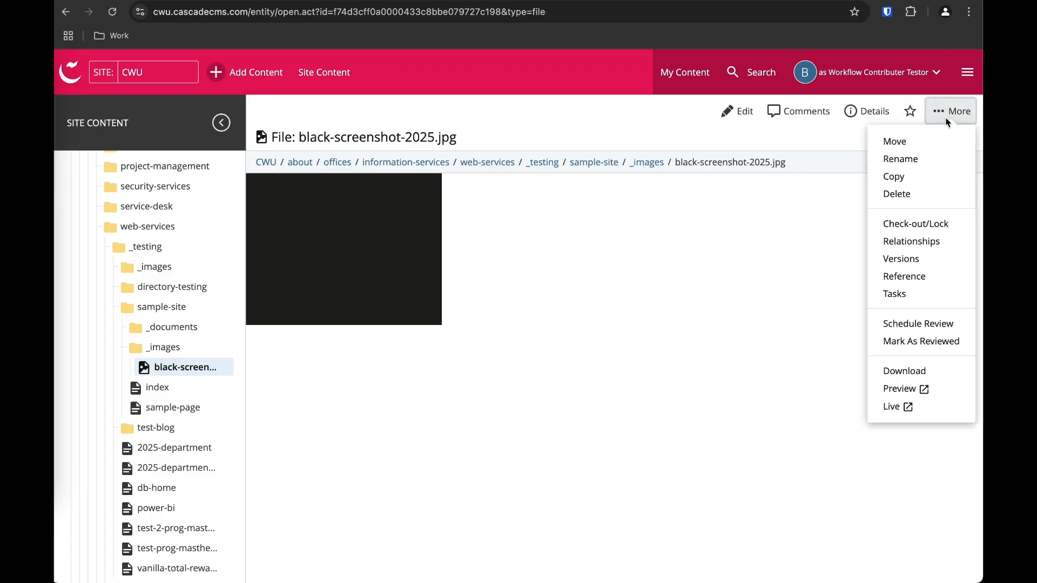
click(725, 301)
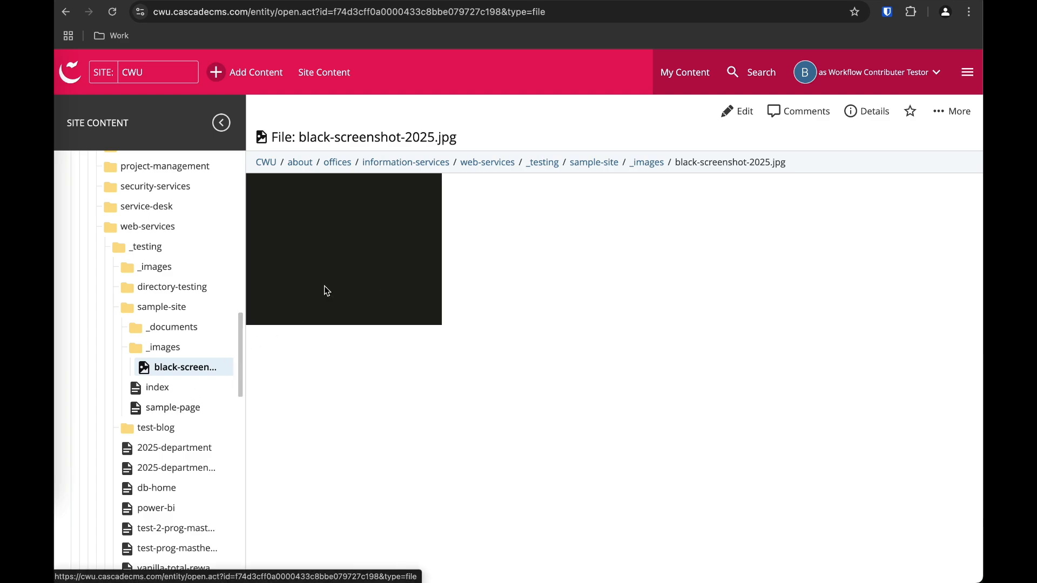
Open sample-page from the sample-site folder for editing and go to its Components section.
click(175, 407)
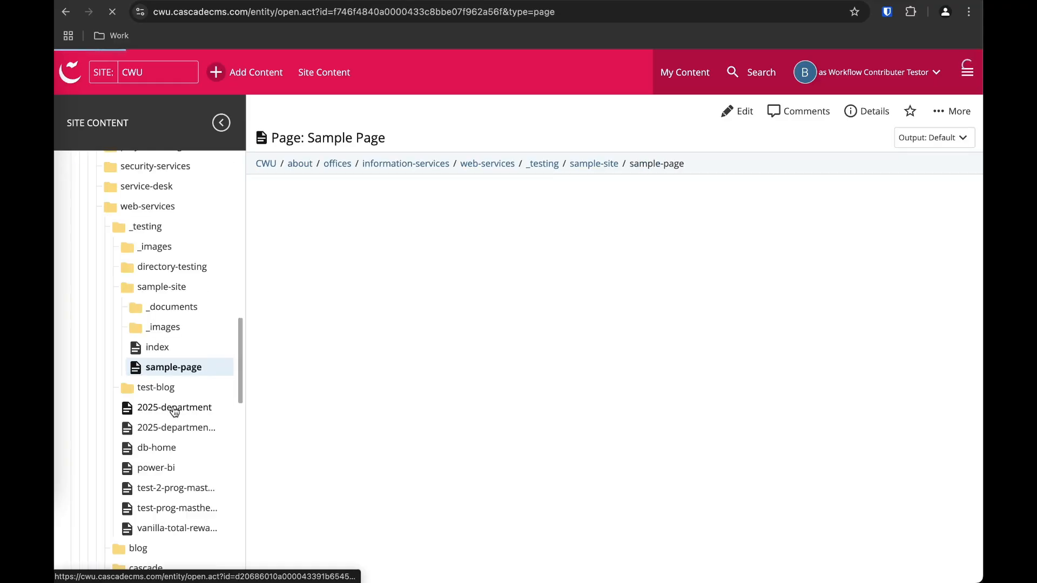
scroll(624, 388, down, 2)
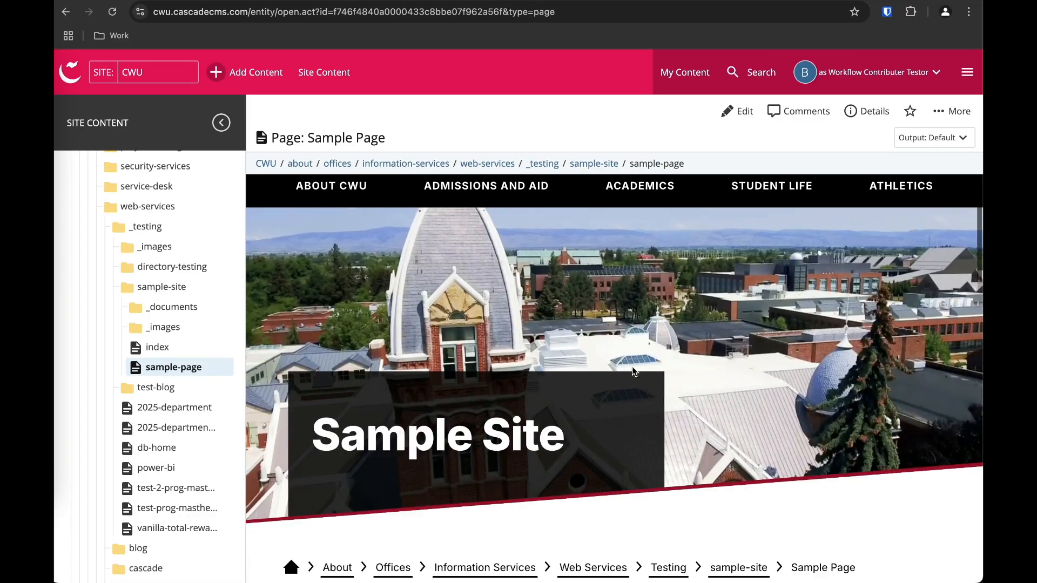
click(734, 113)
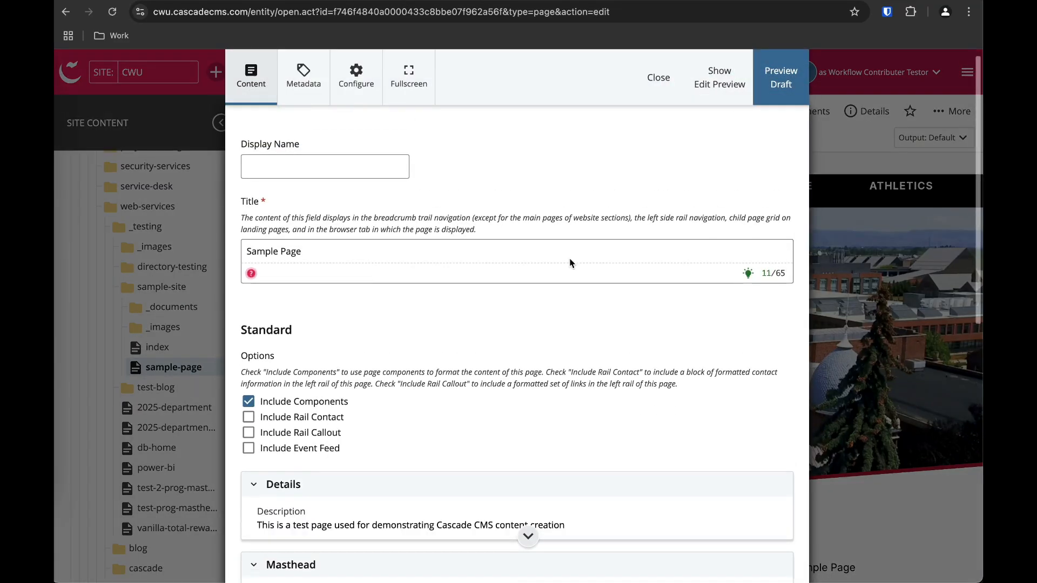
scroll(463, 338, down, 6)
scroll(464, 337, down, 3)
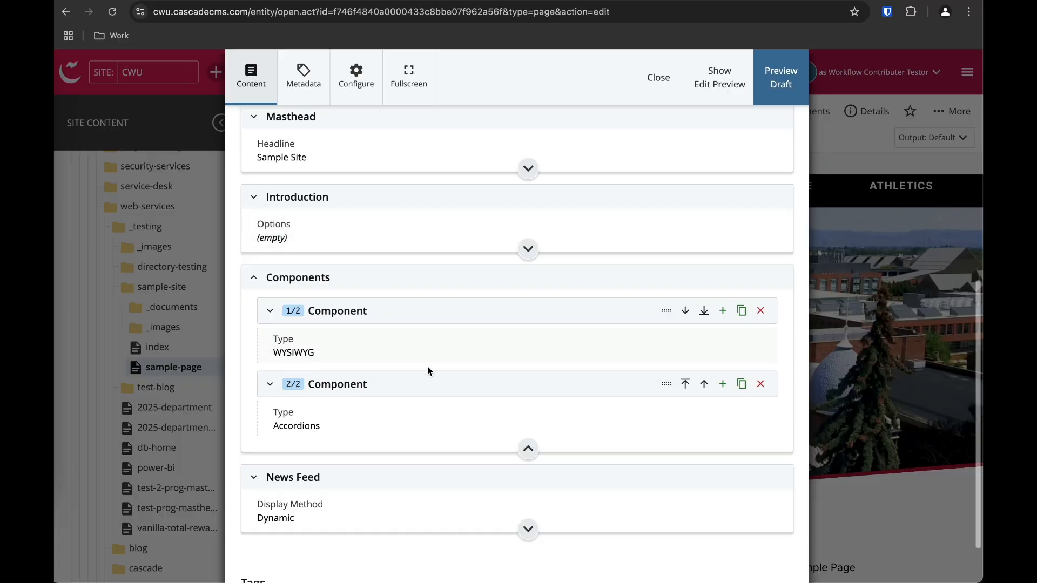
Expand the WYSIWYG component and add two blank lines below the Google link in its content.
click(425, 342)
click(366, 439)
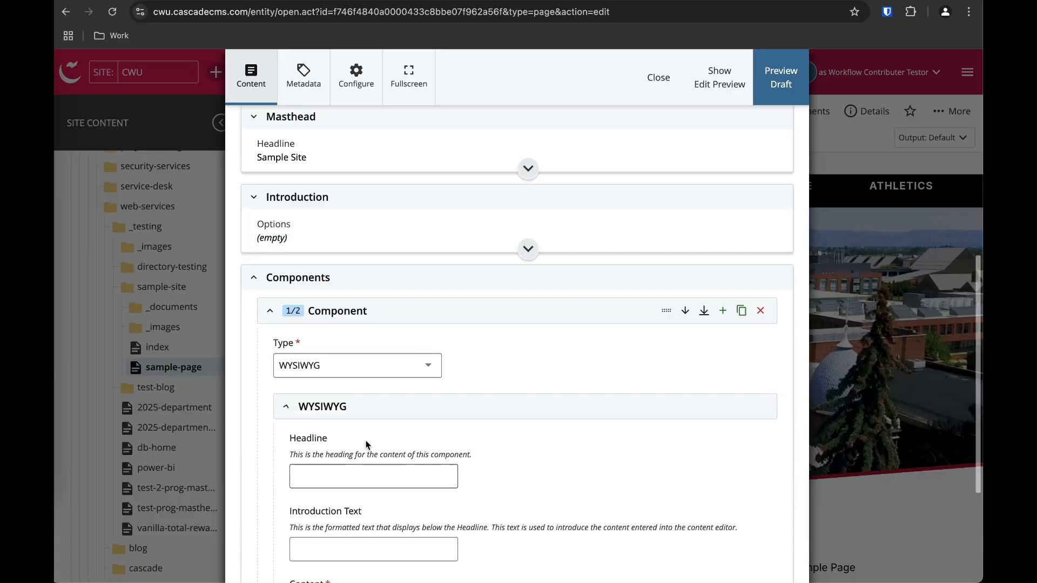
scroll(365, 440, down, 5)
scroll(366, 440, down, 2)
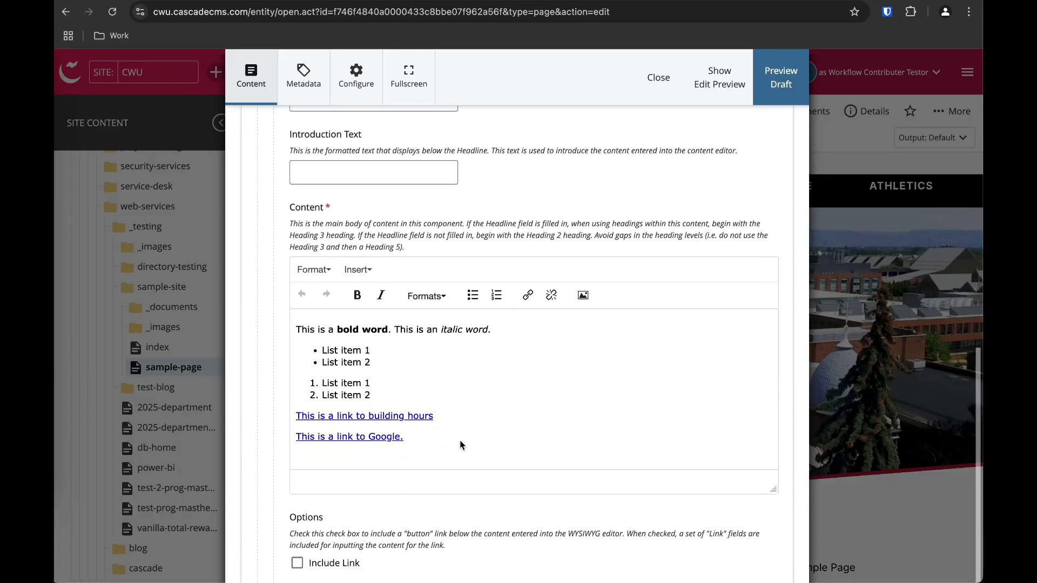
triple_click(461, 444)
key(Right)
key(Return)
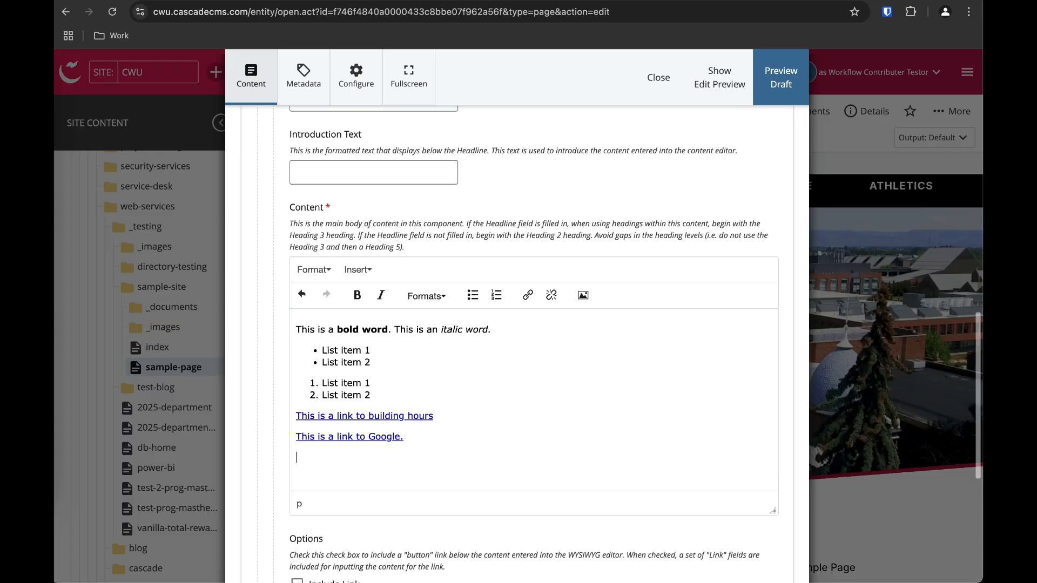
key(Return)
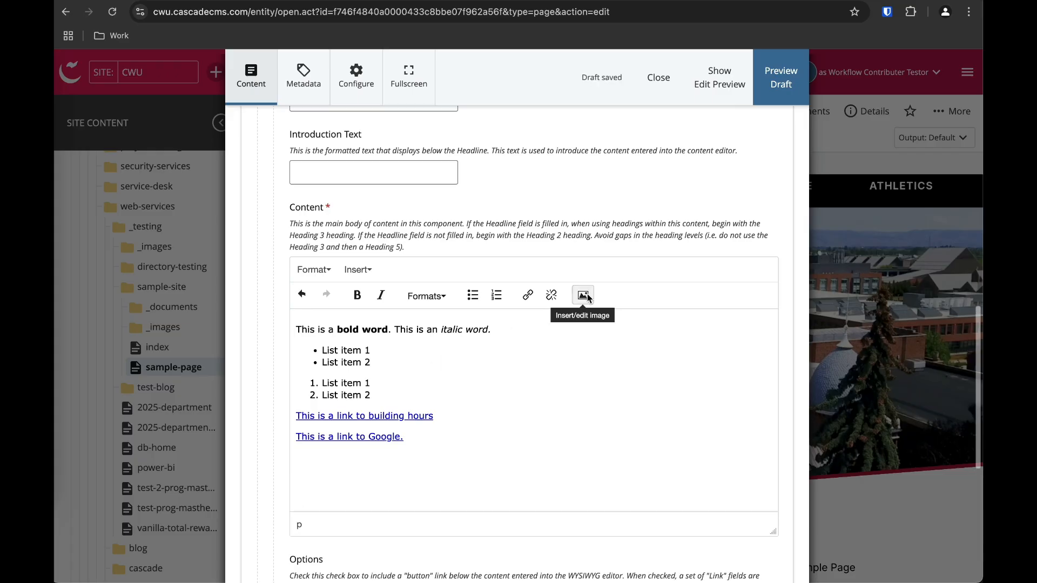
Start inserting an internal image at the end of the content and choose black-screenshot-2025.jpg from the recent assets as its source.
click(584, 296)
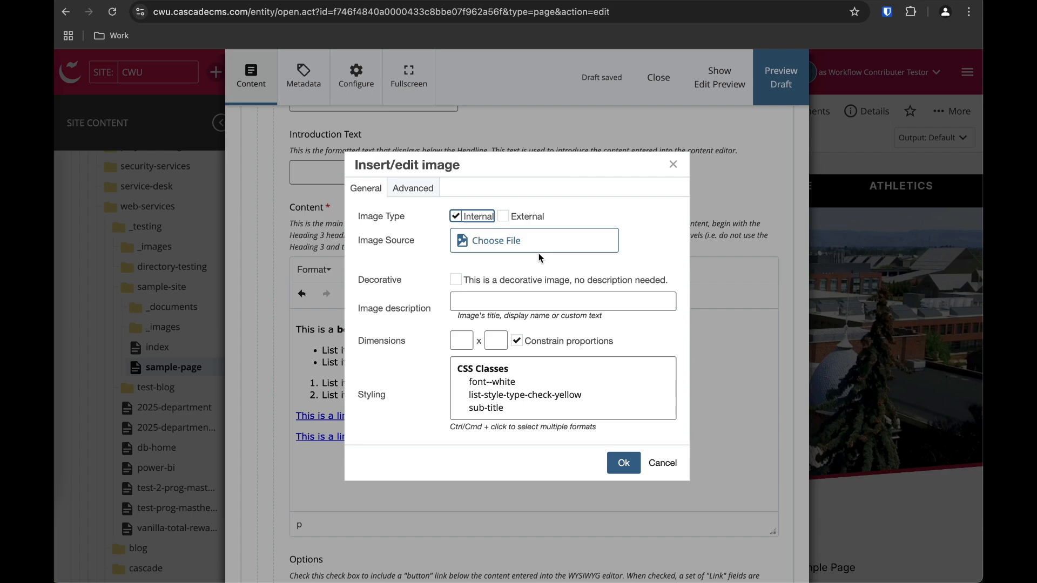
click(504, 218)
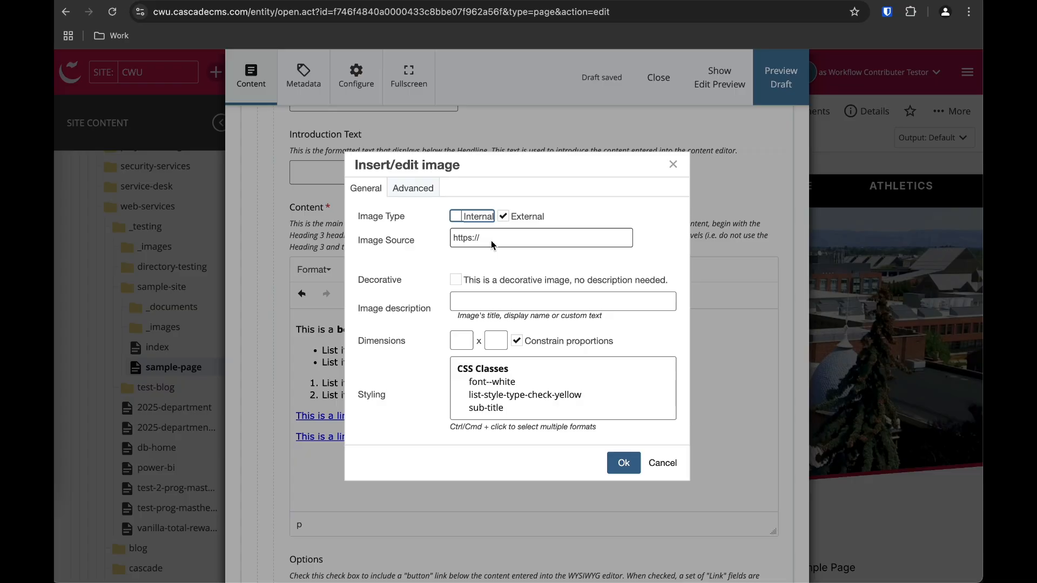
click(460, 216)
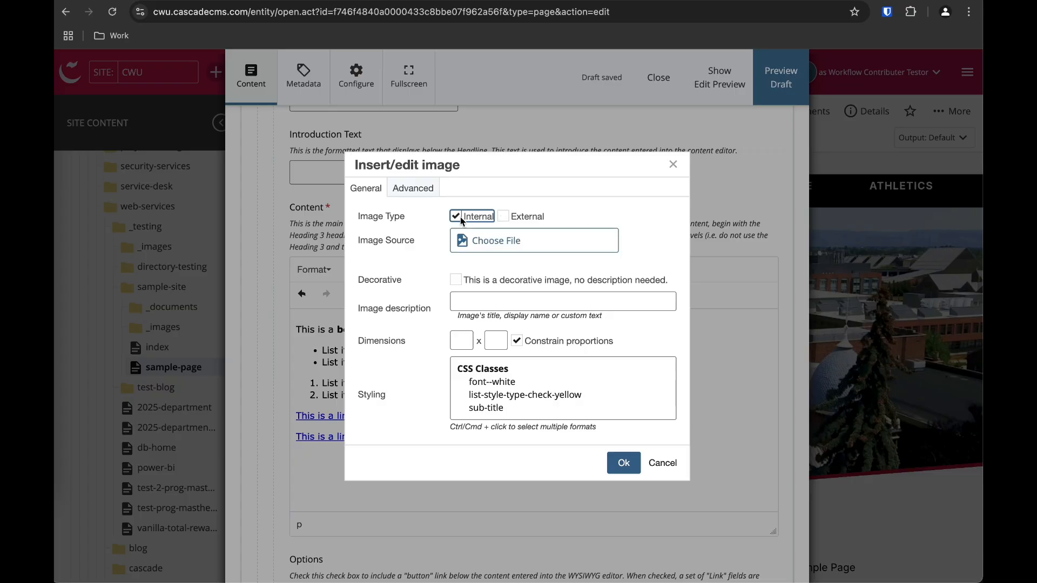
click(486, 233)
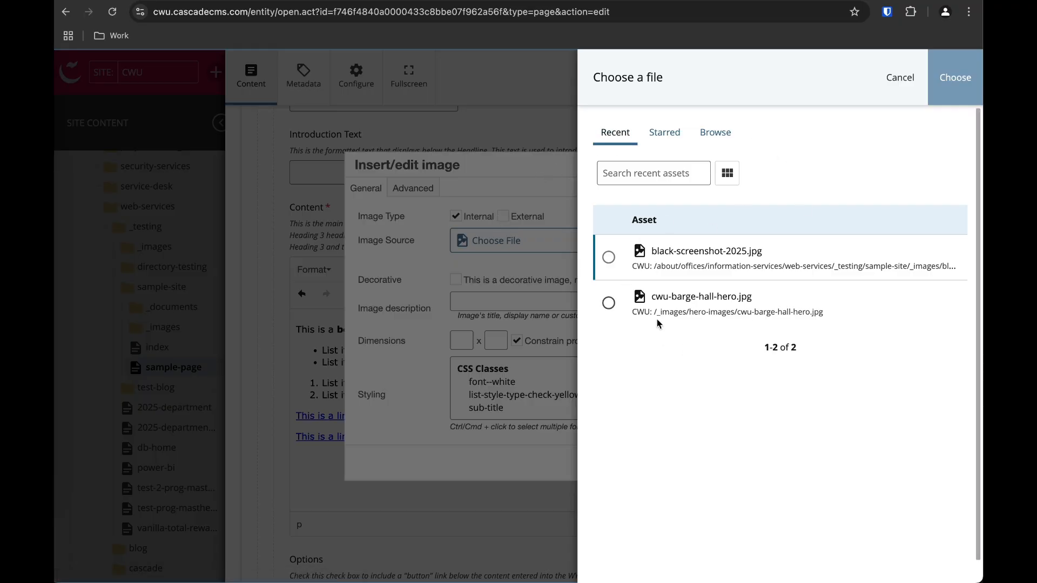
click(725, 136)
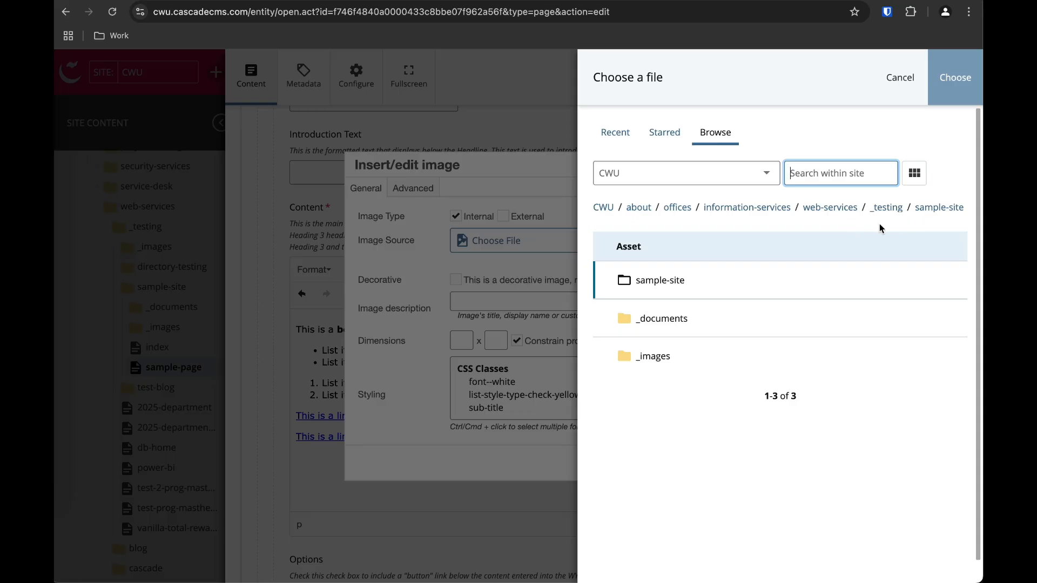
click(623, 132)
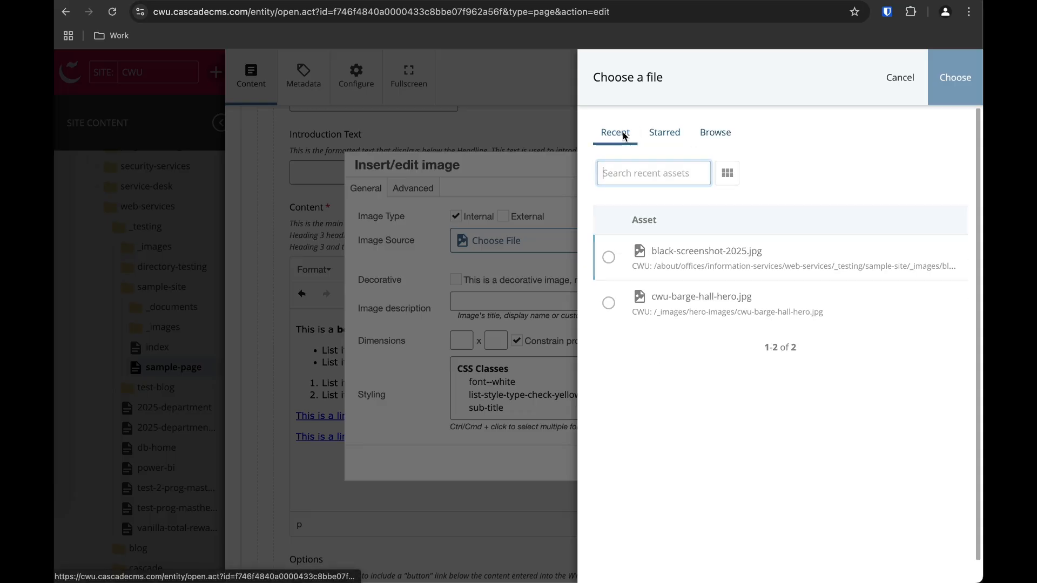
click(609, 257)
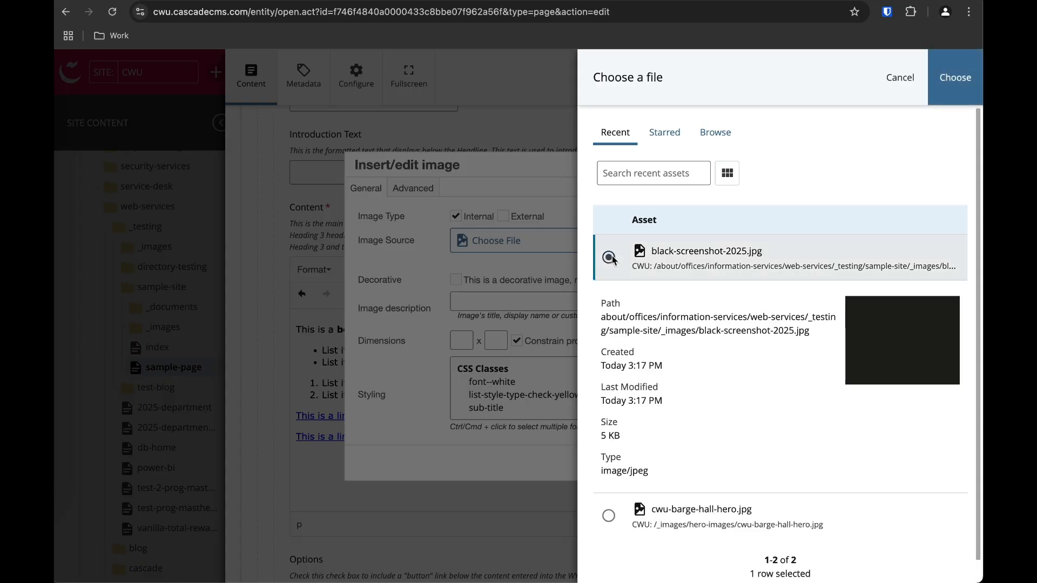
click(952, 82)
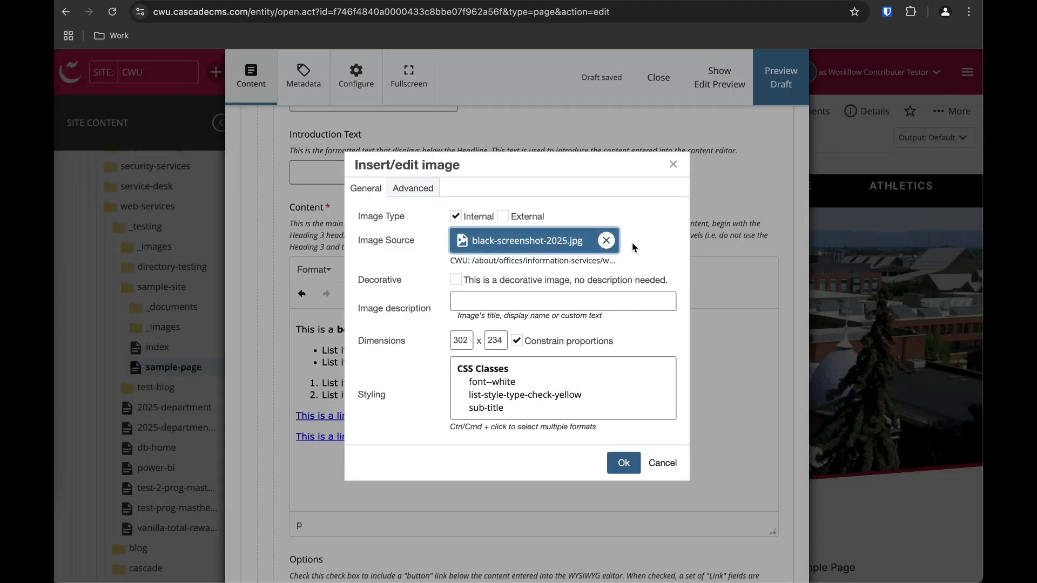
Describe the image as "A screenshot of the color black" and insert it into the WYSIWYG content.
click(483, 301)
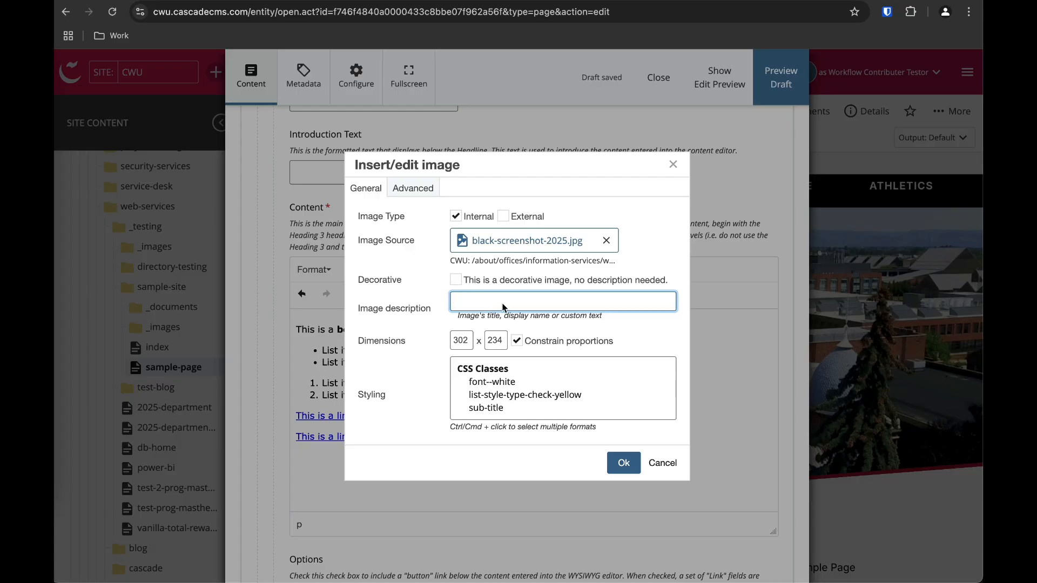
text(A screenshot of the color black)
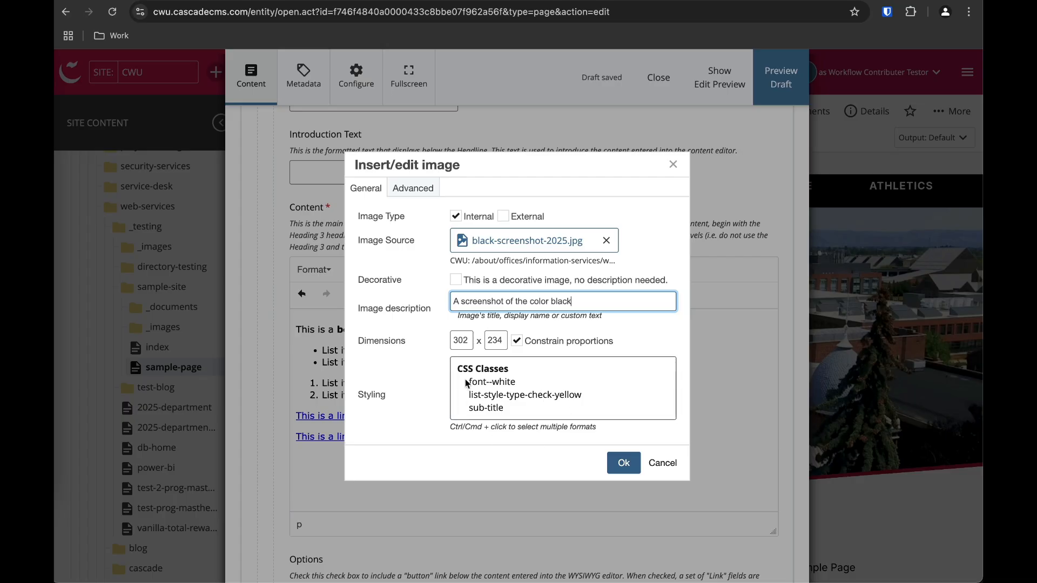
click(619, 463)
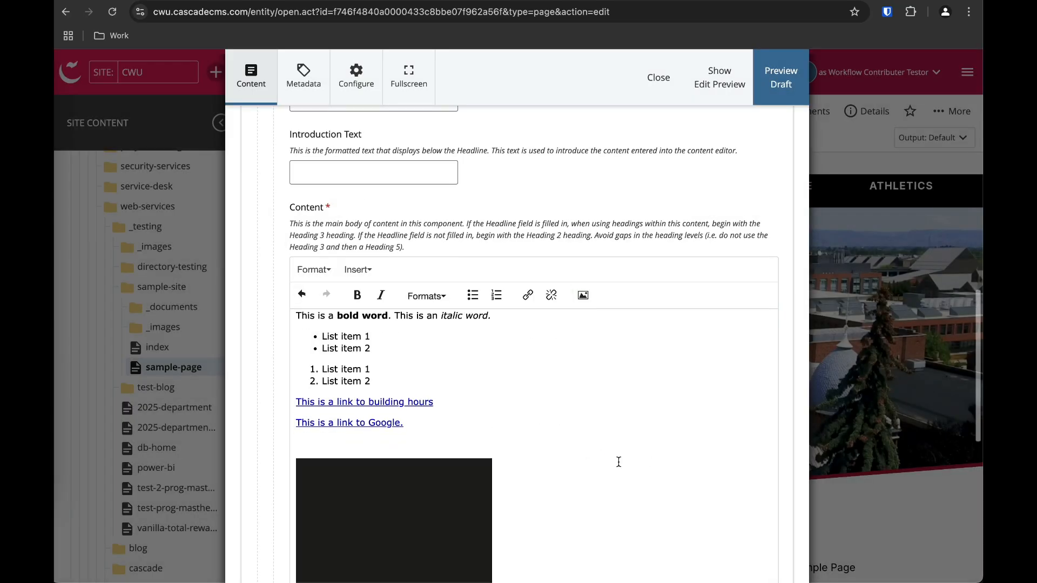
Preview the page draft and check the inserted image below the Google link.
scroll(619, 462, down, 5)
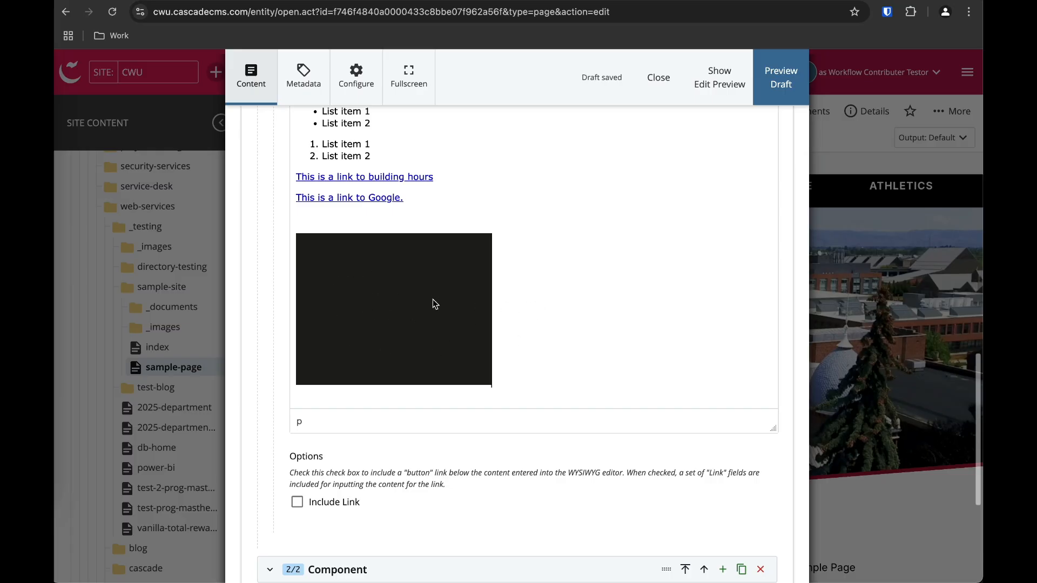
click(786, 79)
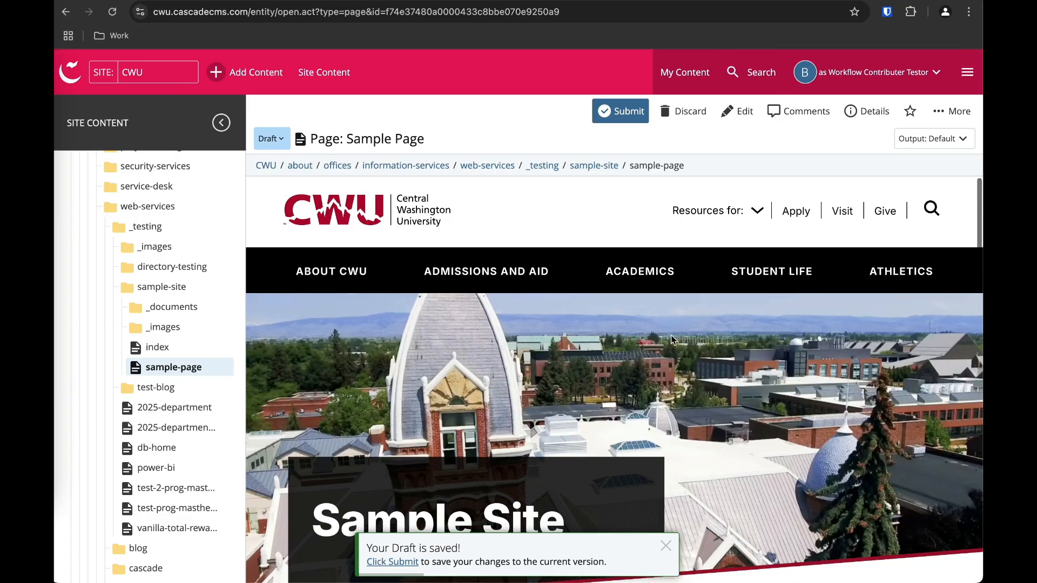
scroll(672, 340, down, 10)
scroll(672, 340, down, 7)
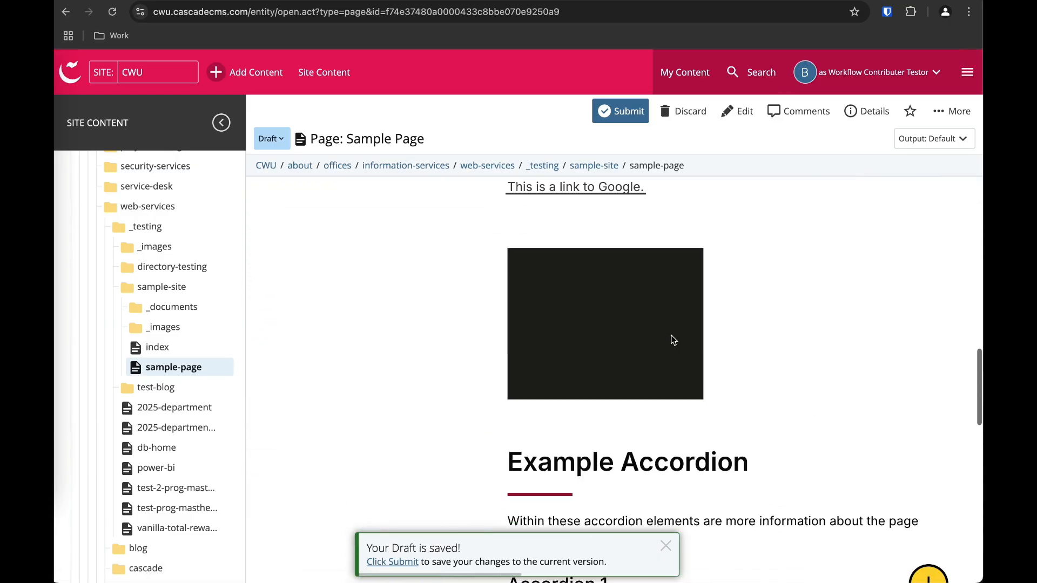
Submit the page with the version comment "Added image to WYSIWYG", reviewing the spelling check and ignoring the flagged word CMS.
click(631, 109)
triple_click(439, 204)
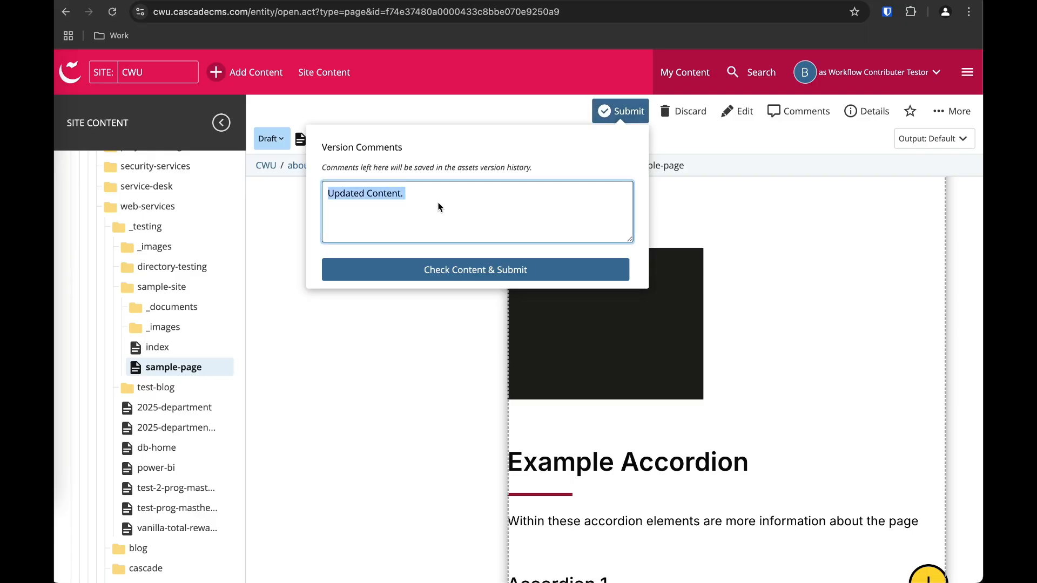
text(Added image )
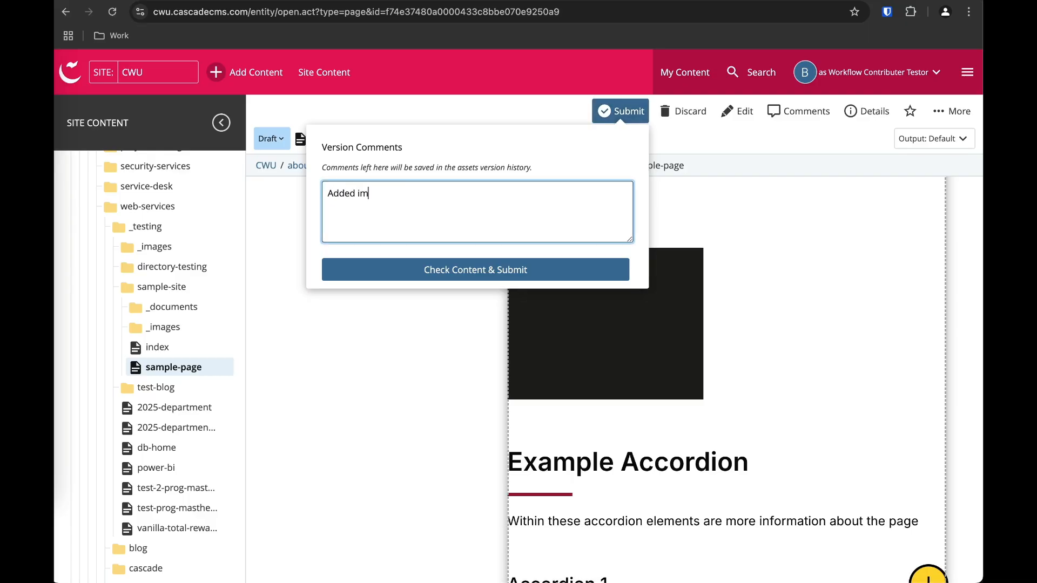
text(to WYSIWYG)
click(436, 268)
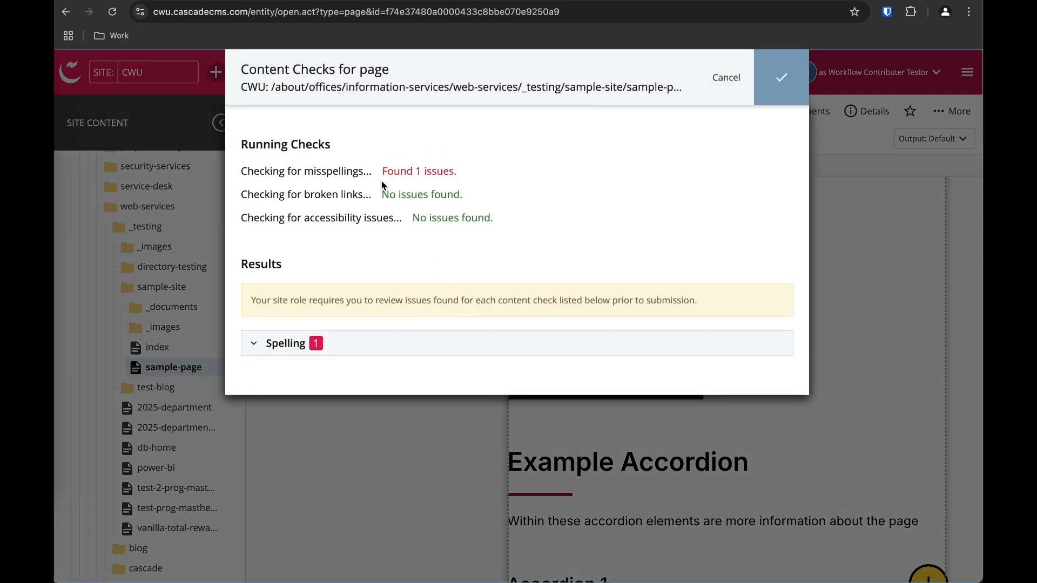
click(495, 342)
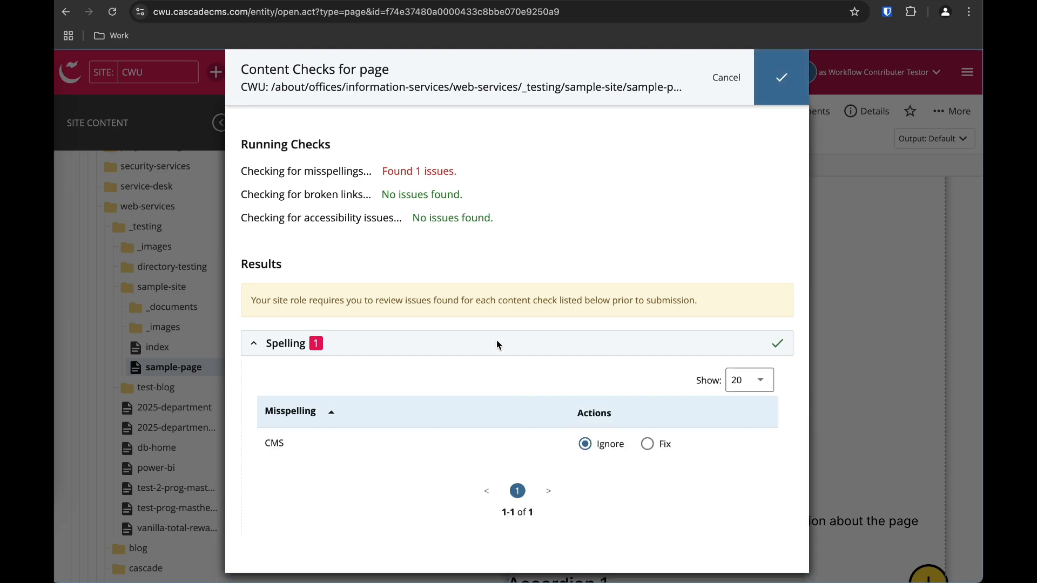
click(780, 77)
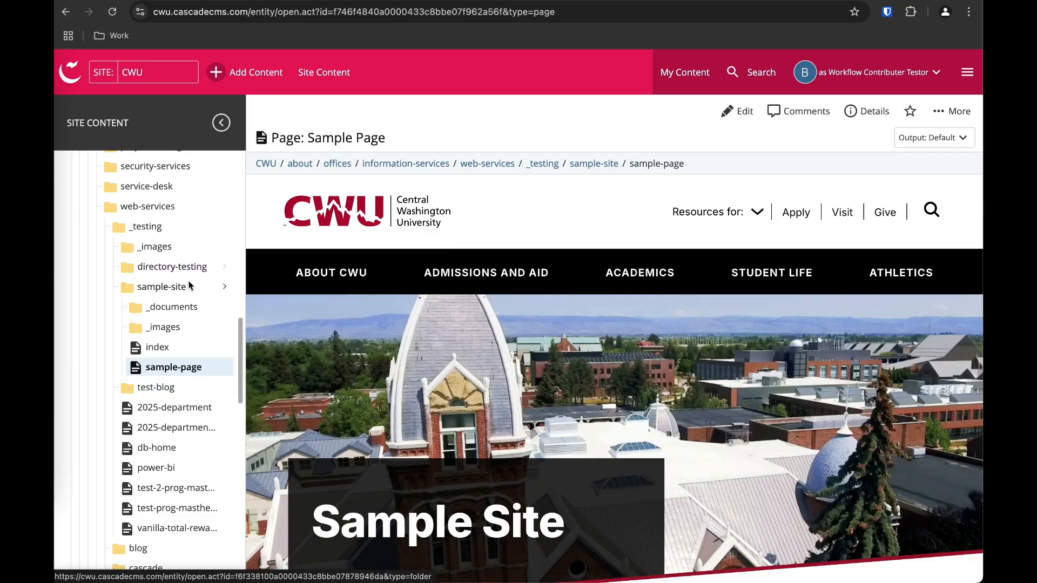
Open the sample-site _documents folder and start adding a new Default File asset.
click(224, 307)
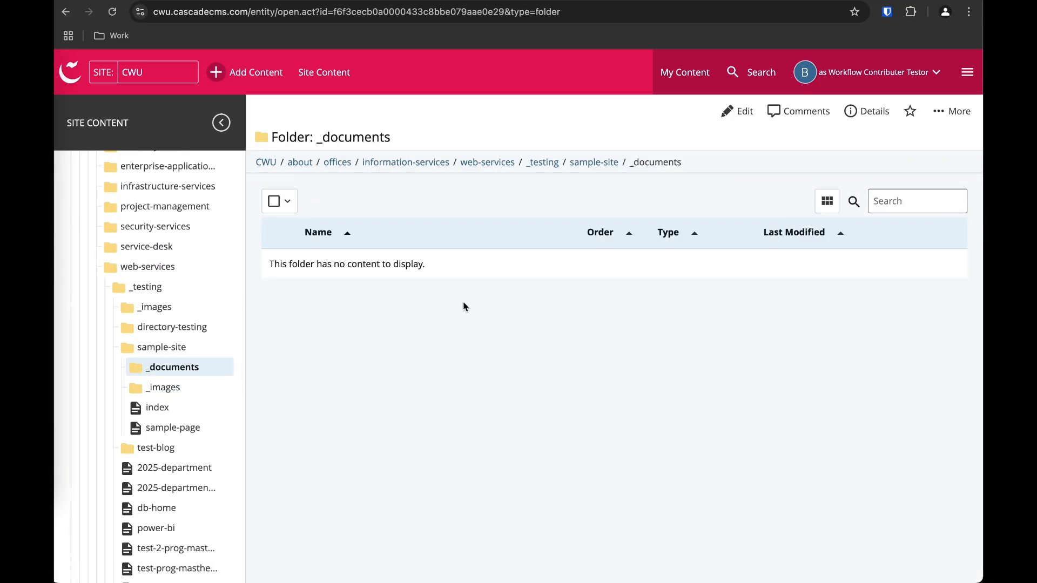
click(253, 84)
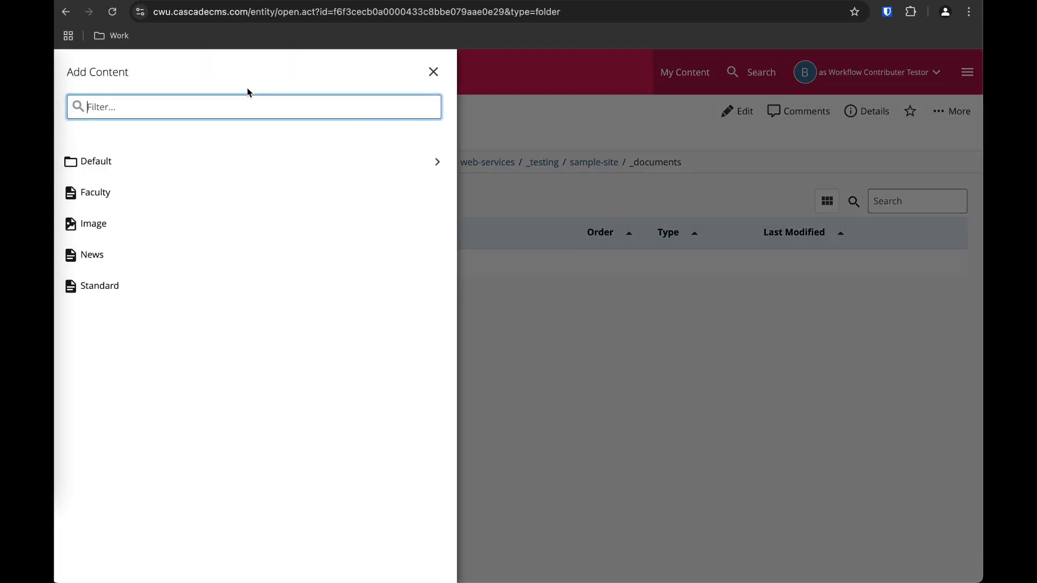
click(148, 165)
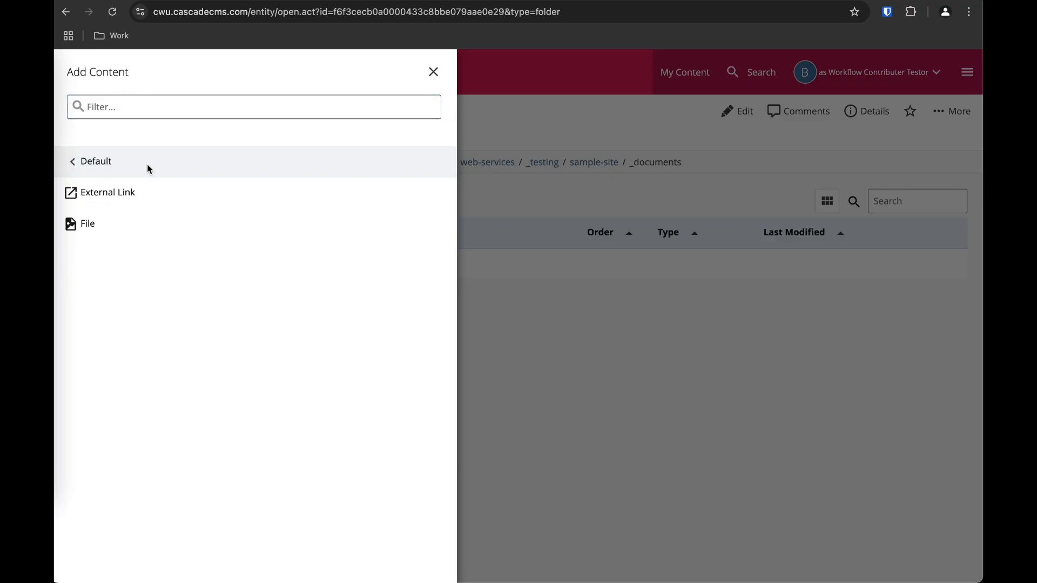
click(108, 225)
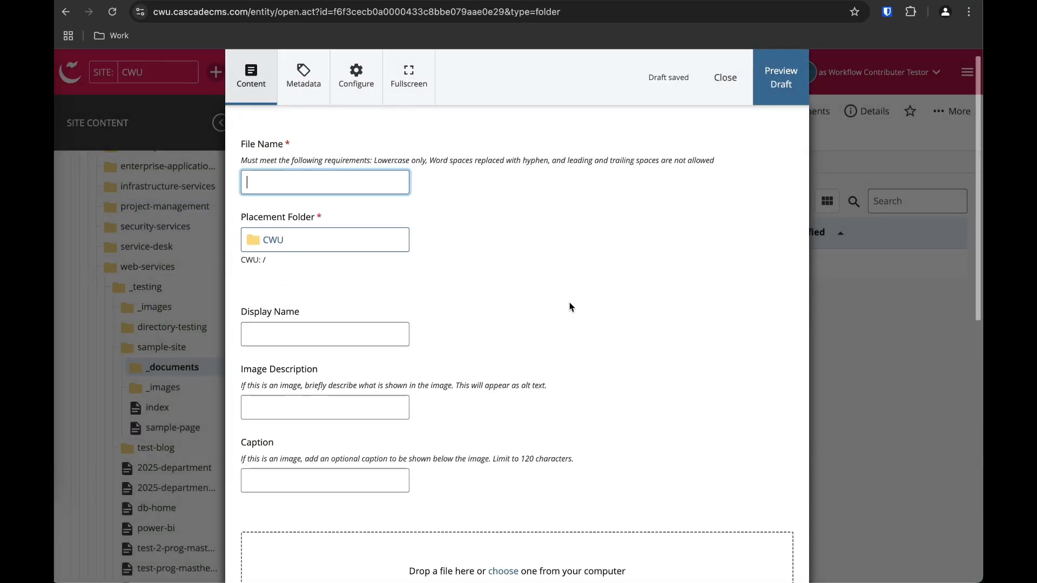
Upload the "Sample word doc" file from the computer's recent files to the new asset.
scroll(569, 303, up, 1)
scroll(570, 303, down, 2)
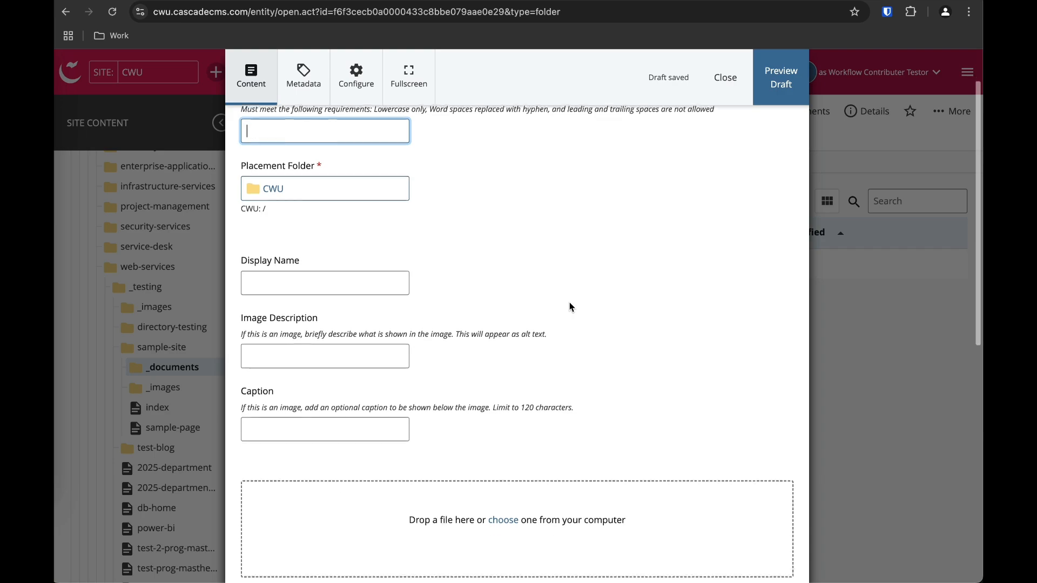
click(472, 463)
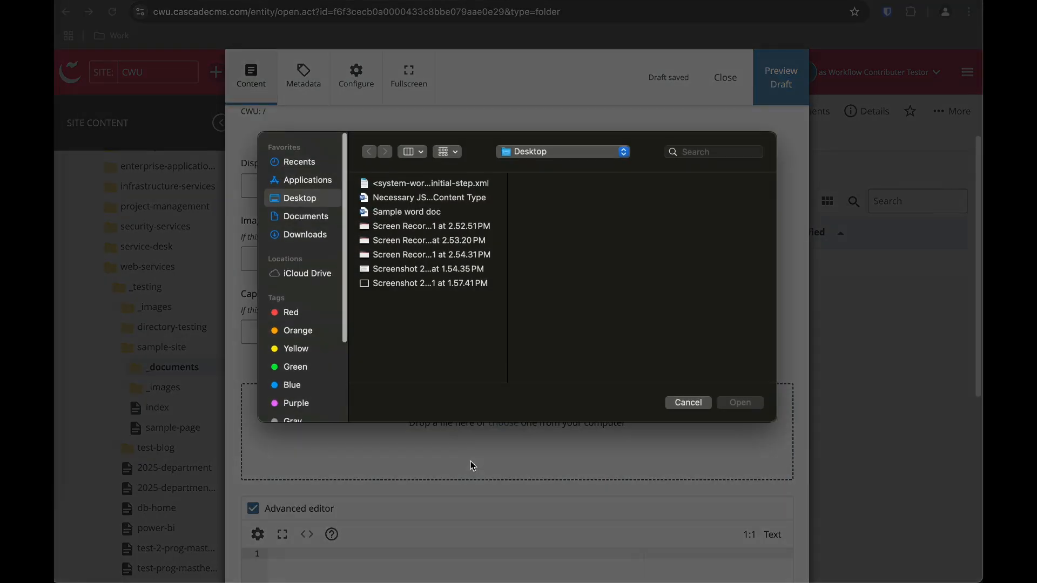
click(307, 168)
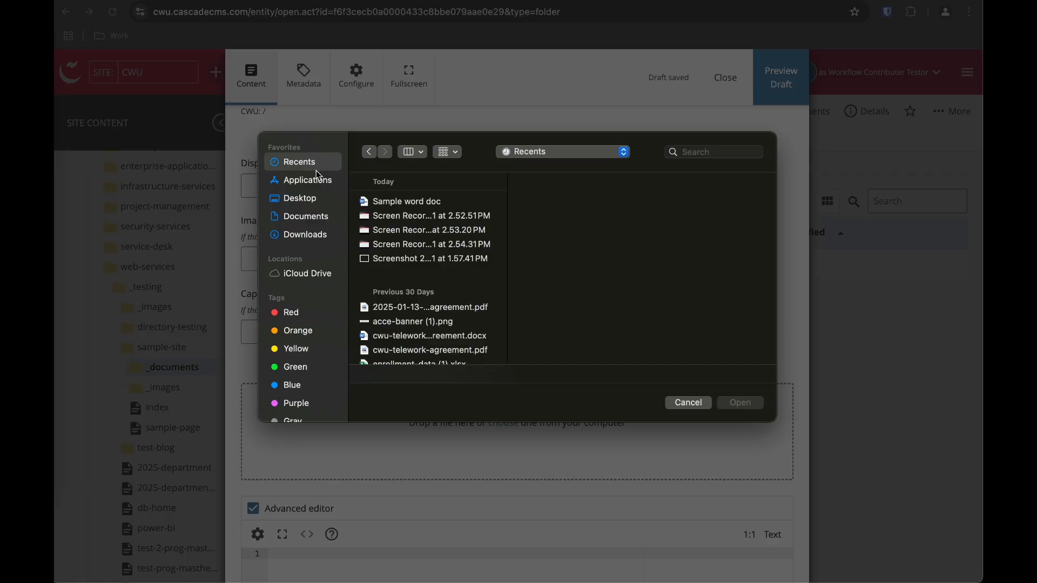
double_click(397, 205)
scroll(446, 326, up, 3)
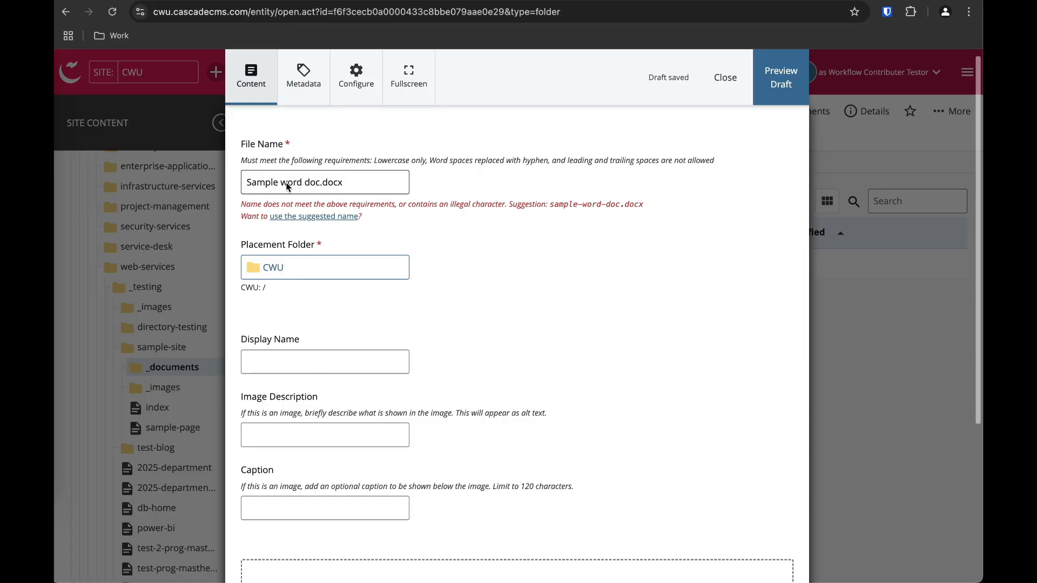
Replace the document's file name with the suggested web-friendly name sample-word-doc.docx.
click(283, 183)
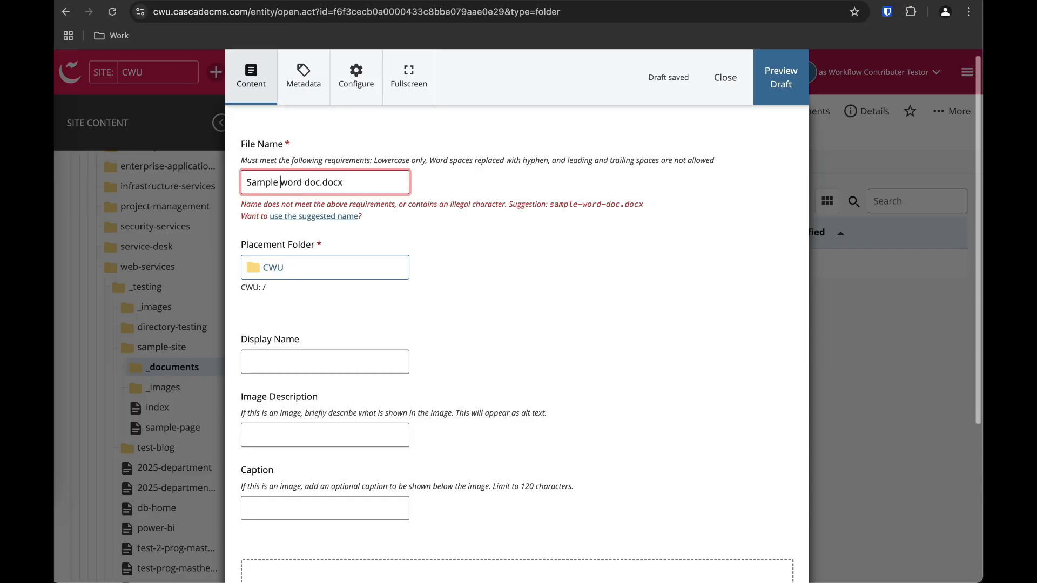
key(Left)
key(Left)
key(Left)
click(290, 218)
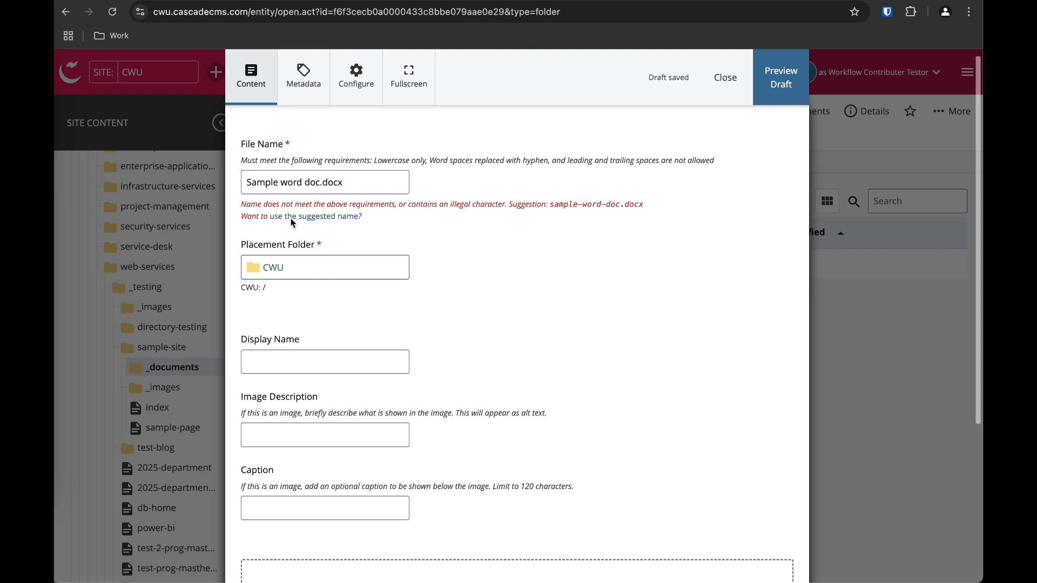
click(339, 220)
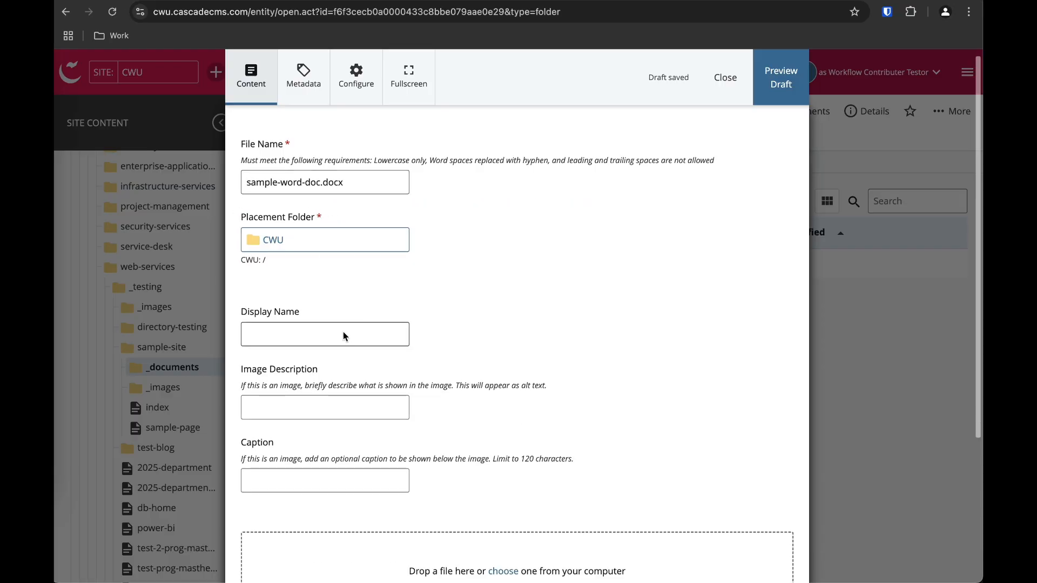
scroll(341, 333, down, 1)
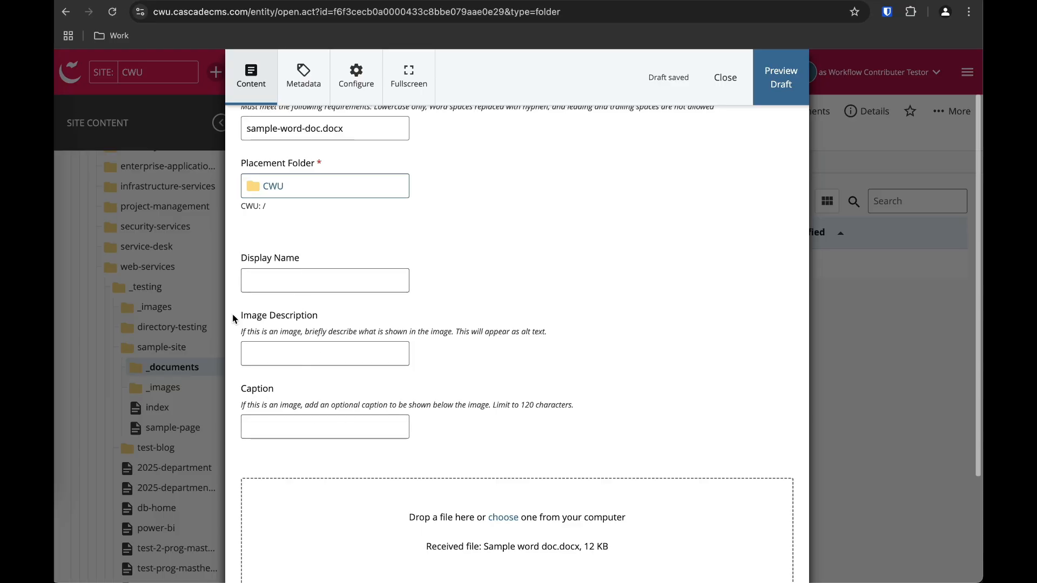
Try to submit the sample-word-doc.docx draft with the CWU root as its placement folder, then cancel the content checks.
scroll(394, 415, down, 3)
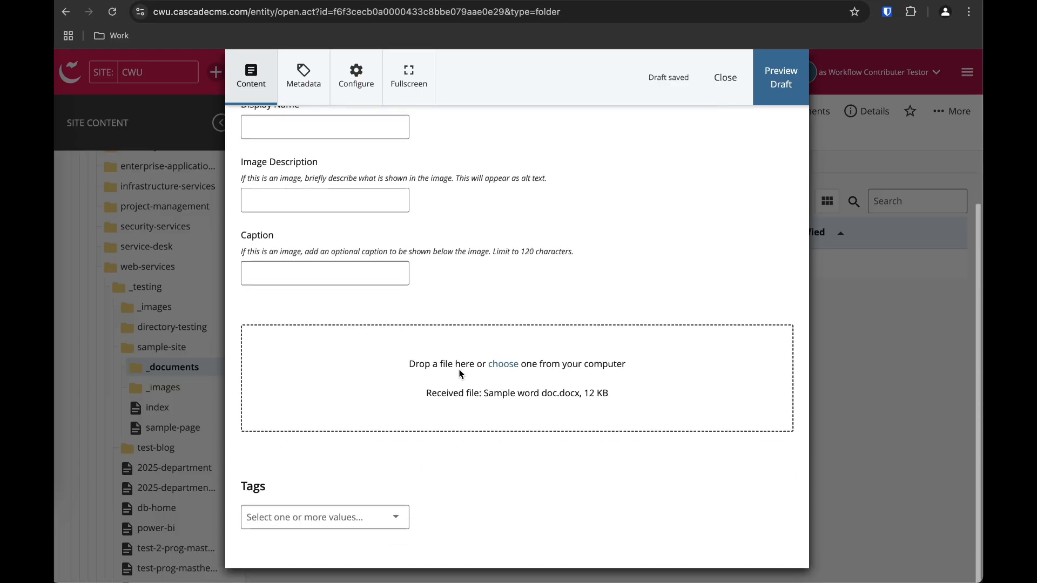
scroll(459, 373, up, 4)
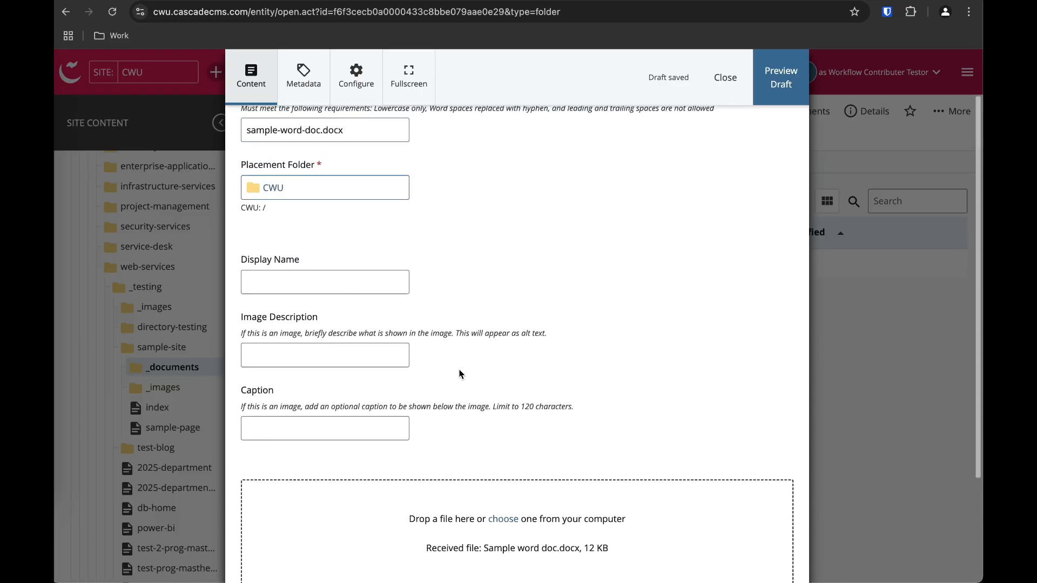
click(783, 78)
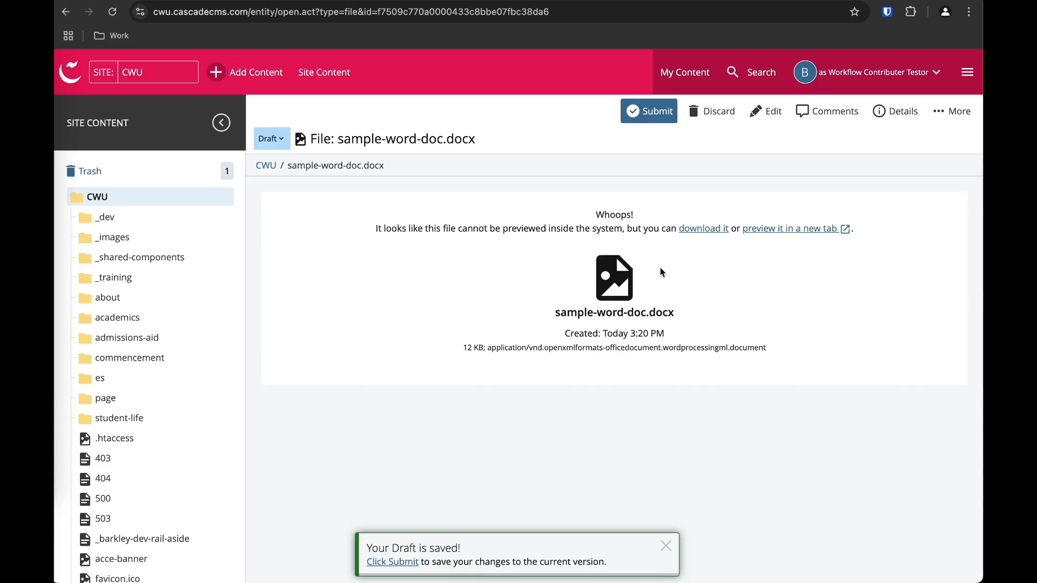
click(649, 111)
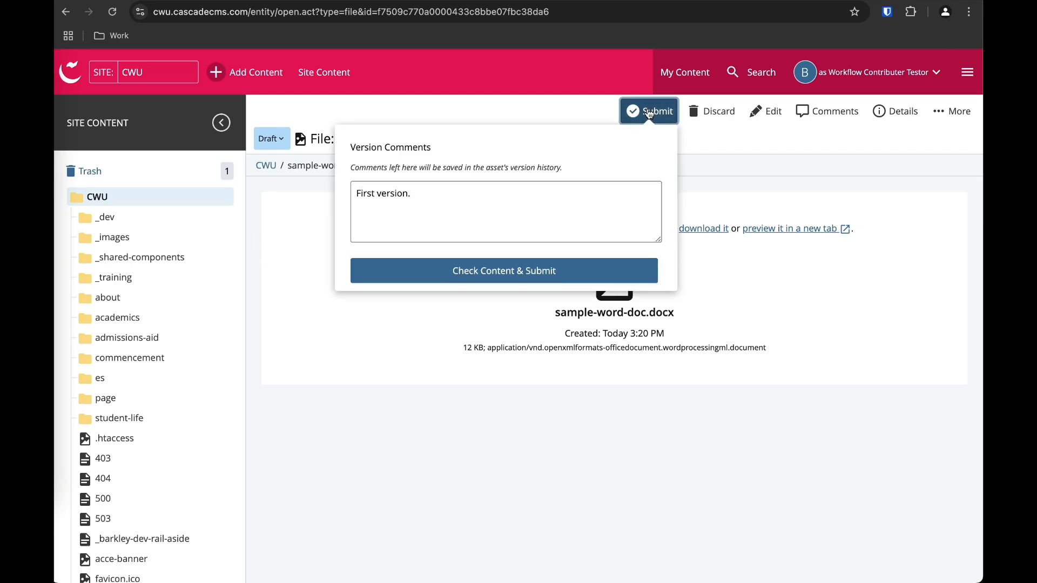
click(482, 269)
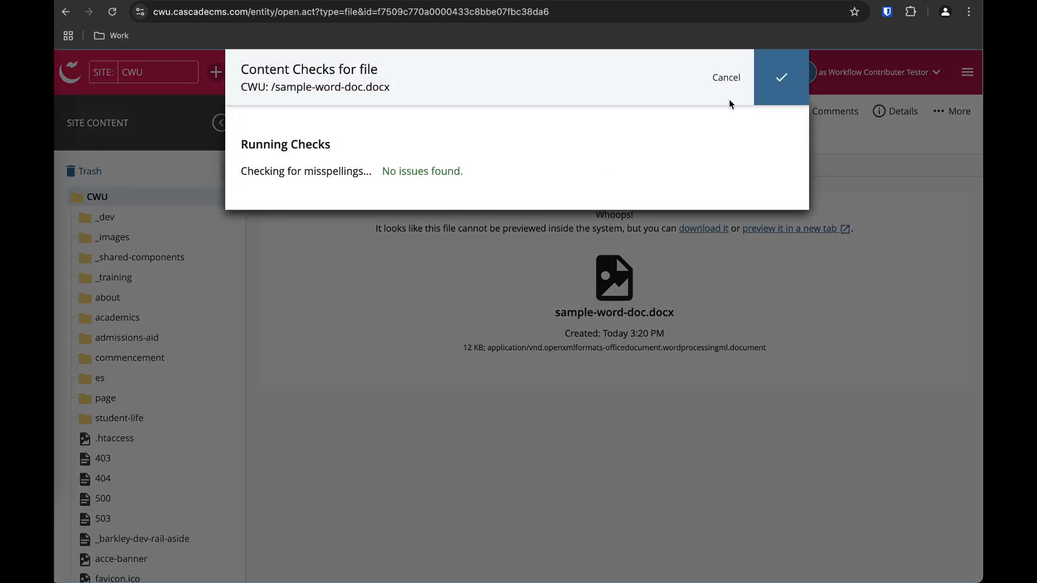
click(781, 86)
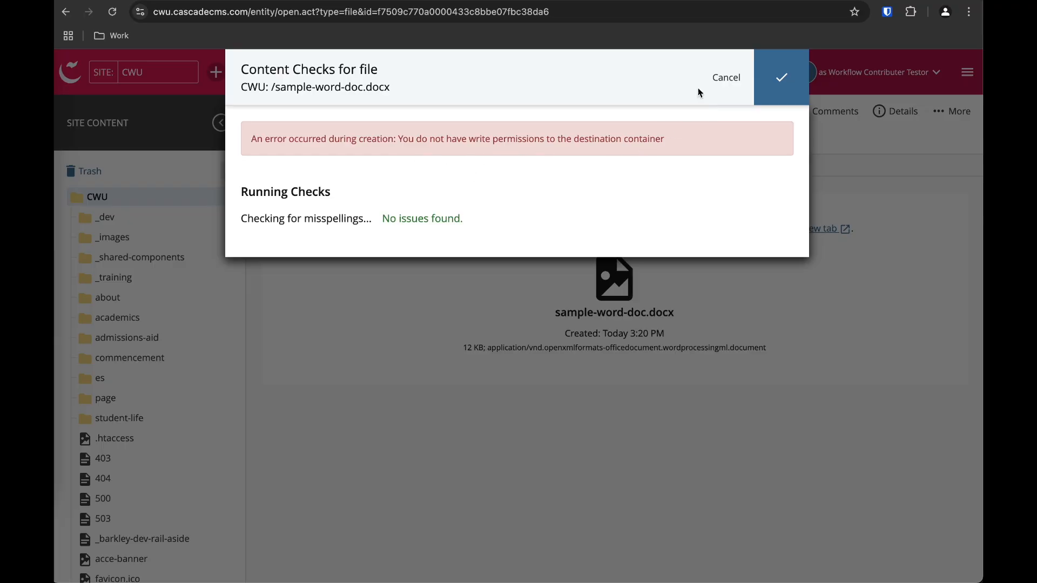
click(714, 78)
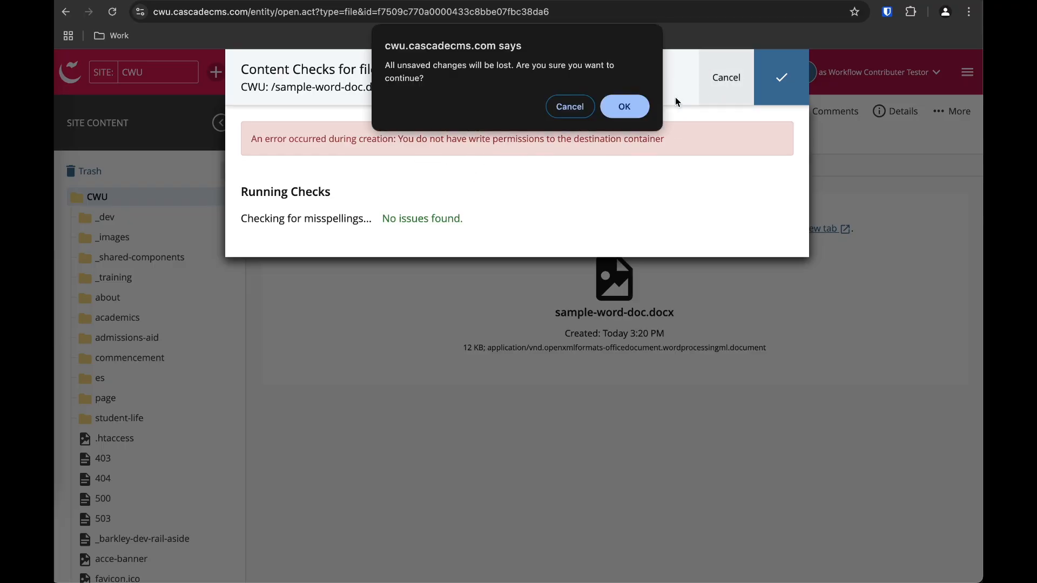
click(621, 106)
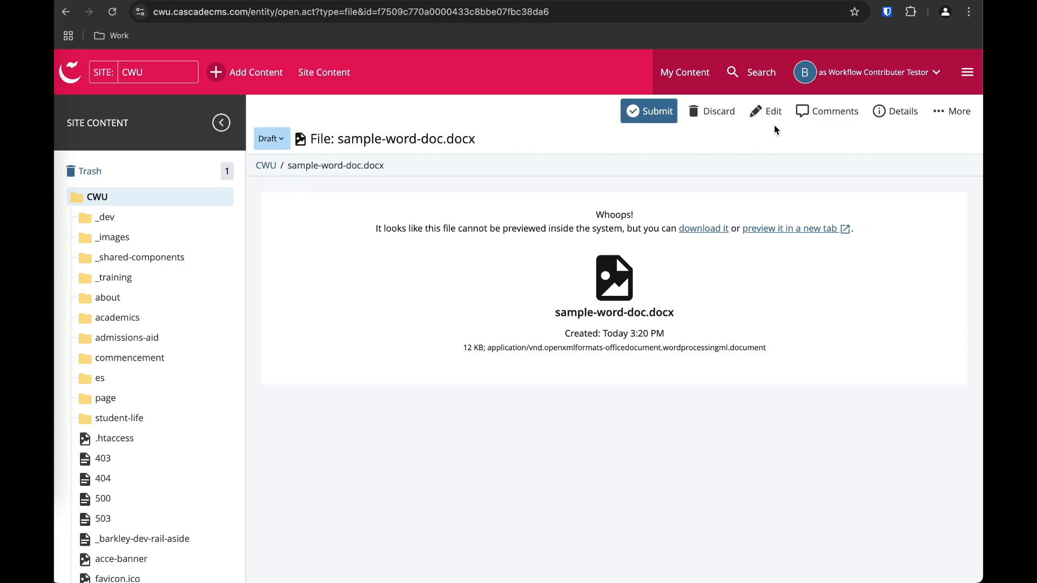
click(764, 111)
scroll(520, 291, down, 4)
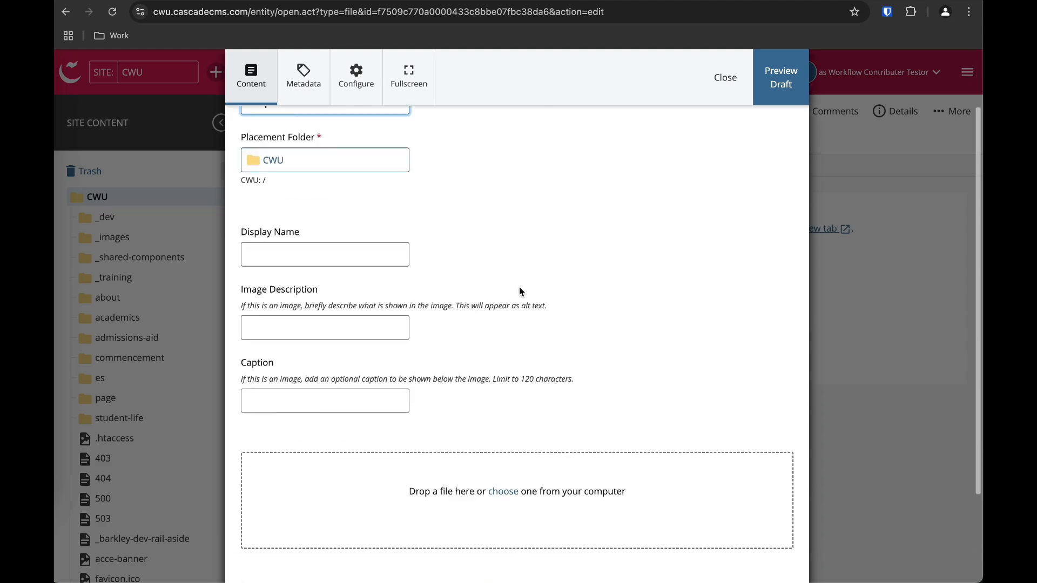
click(716, 84)
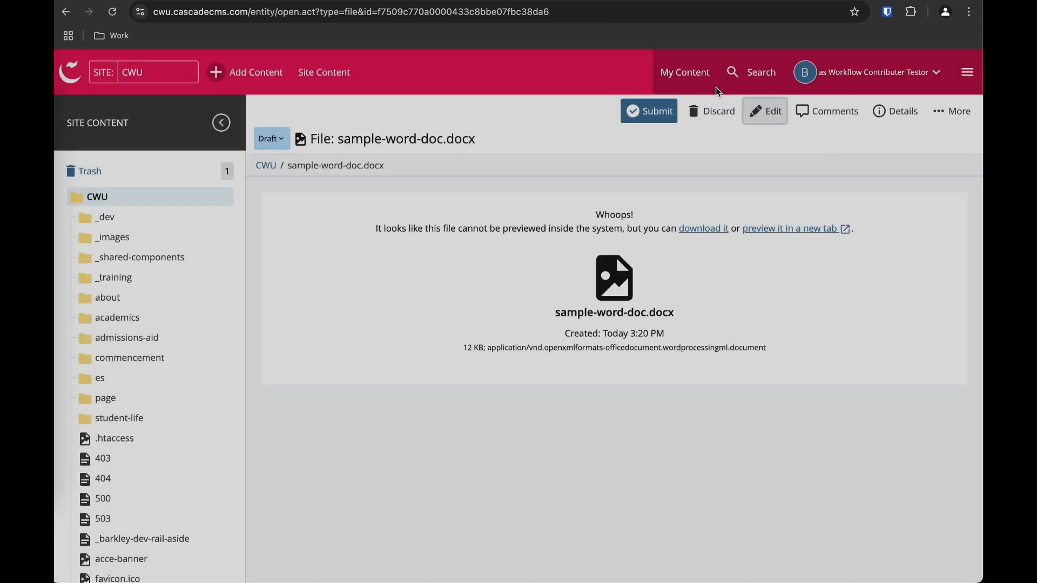
Return to the sample-site _documents folder and start adding a new Default File asset.
click(66, 11)
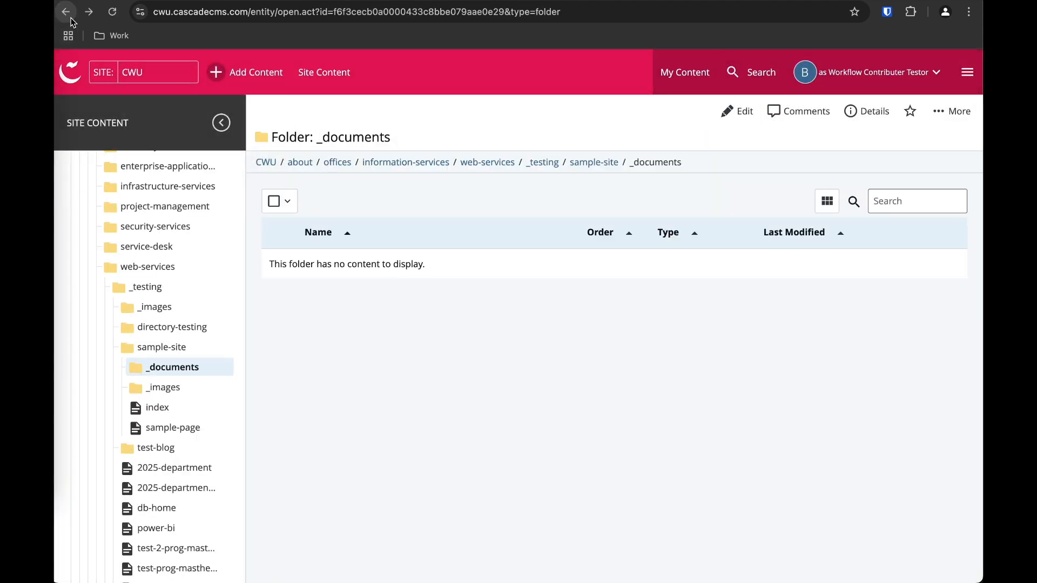
click(264, 79)
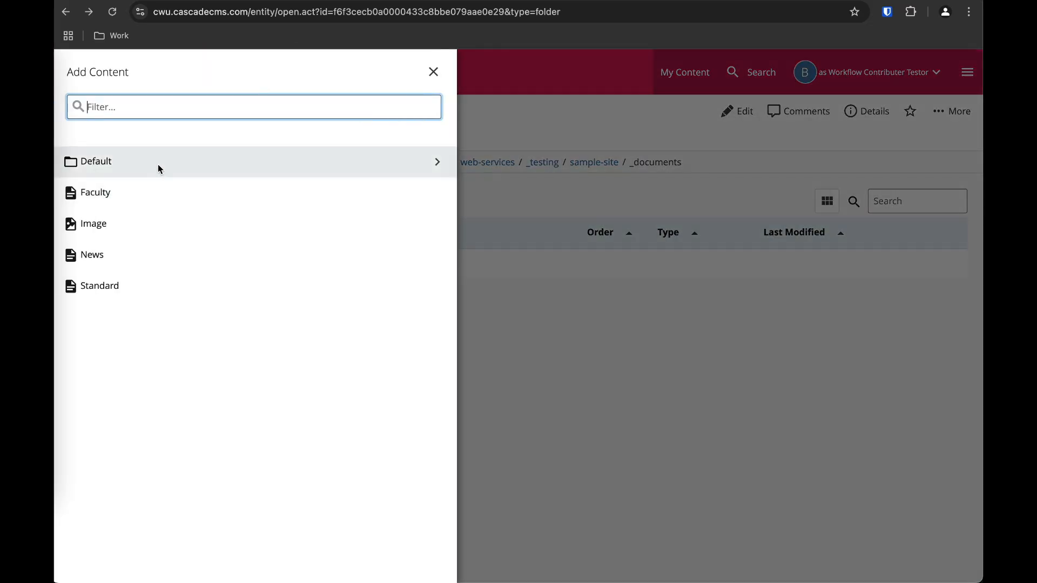
click(157, 165)
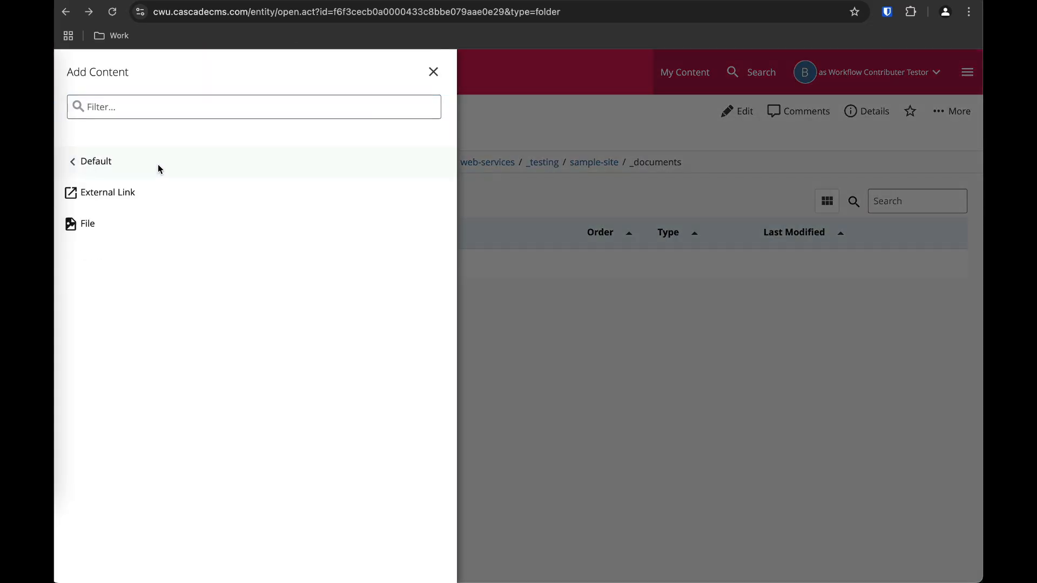
click(108, 224)
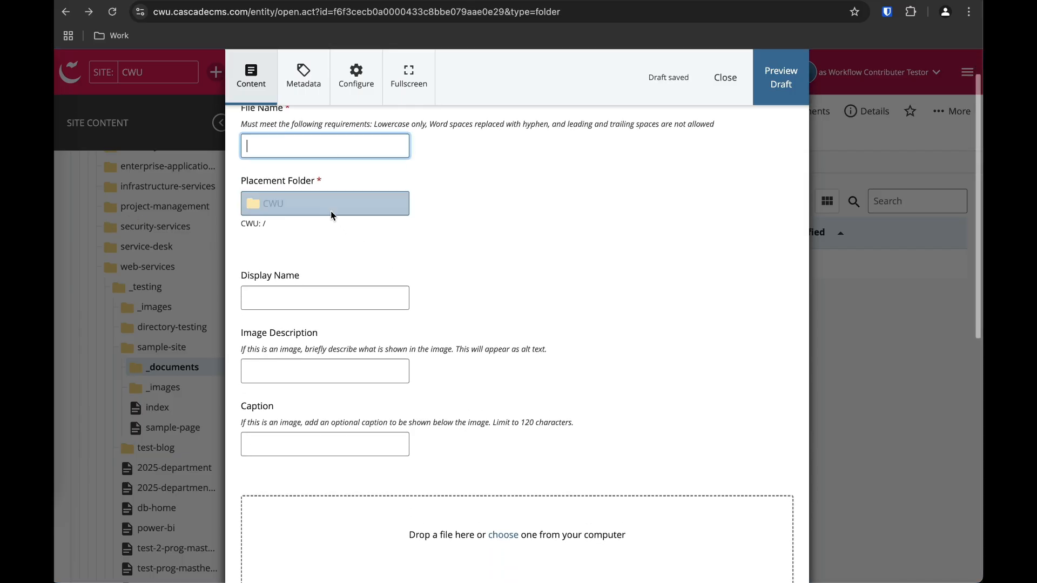
Set the new file's placement folder to the recently used sample-site _documents folder.
click(325, 206)
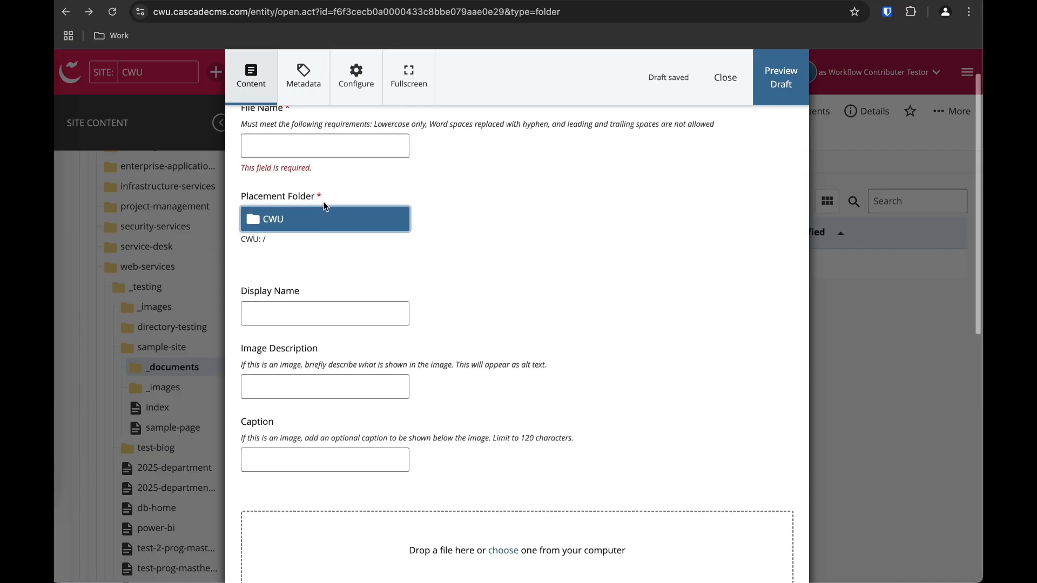
click(309, 225)
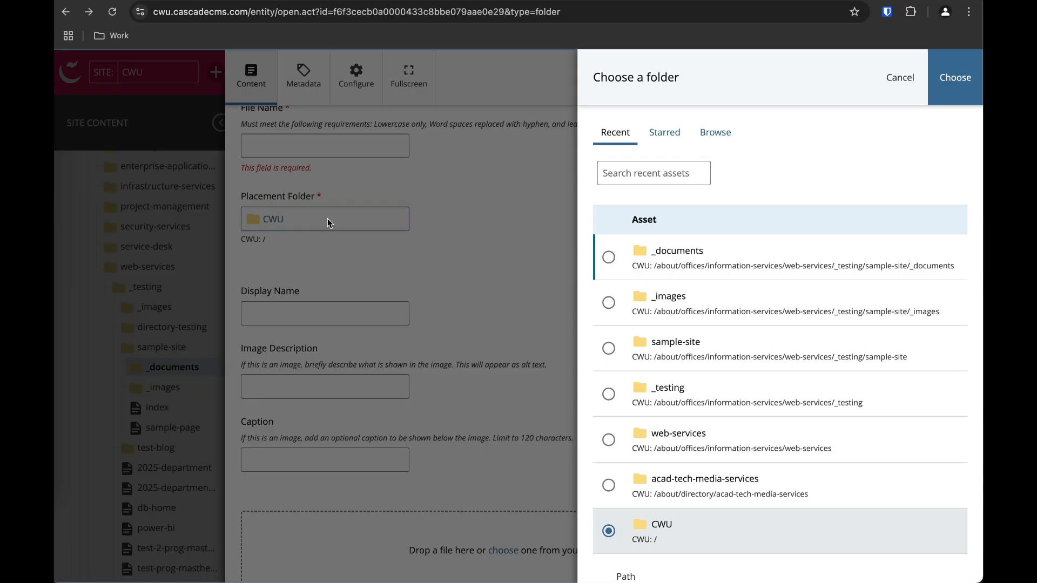
click(749, 265)
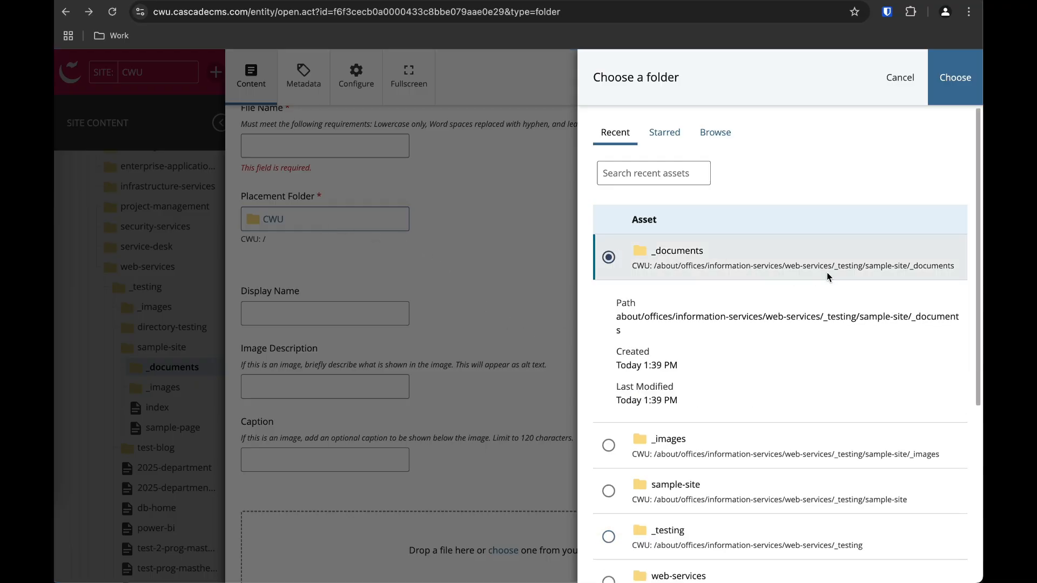
click(966, 90)
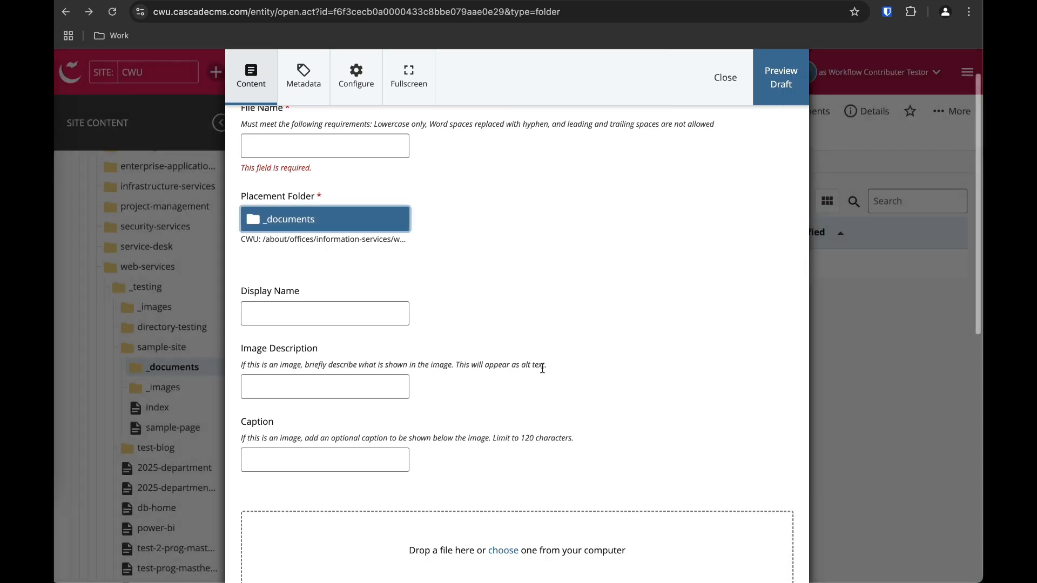
Upload "Sample word doc" from the computer's recent files and apply the suggested file name sample-word-doc.docx.
scroll(498, 379, down, 3)
click(478, 490)
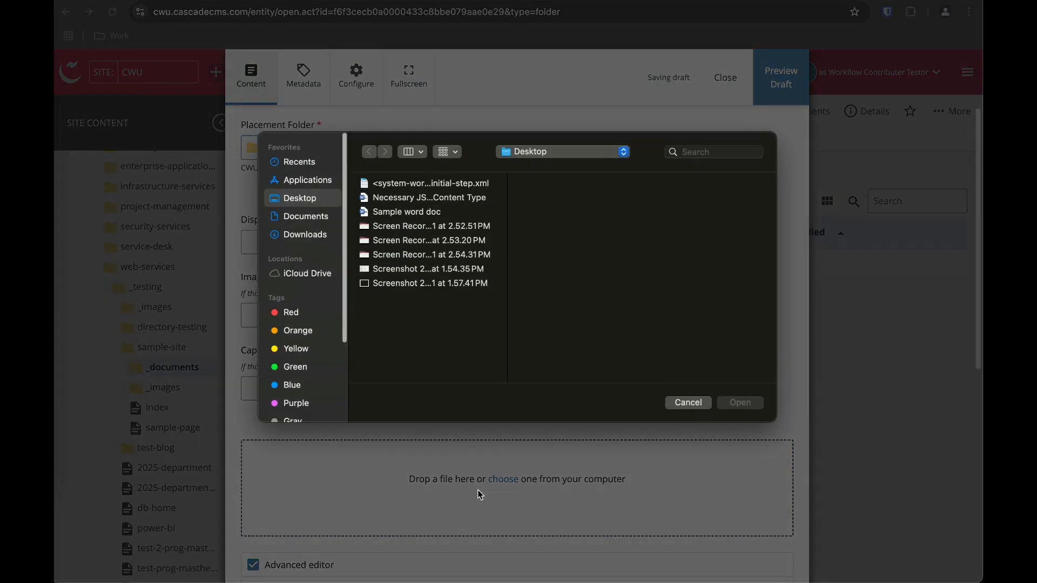
click(303, 163)
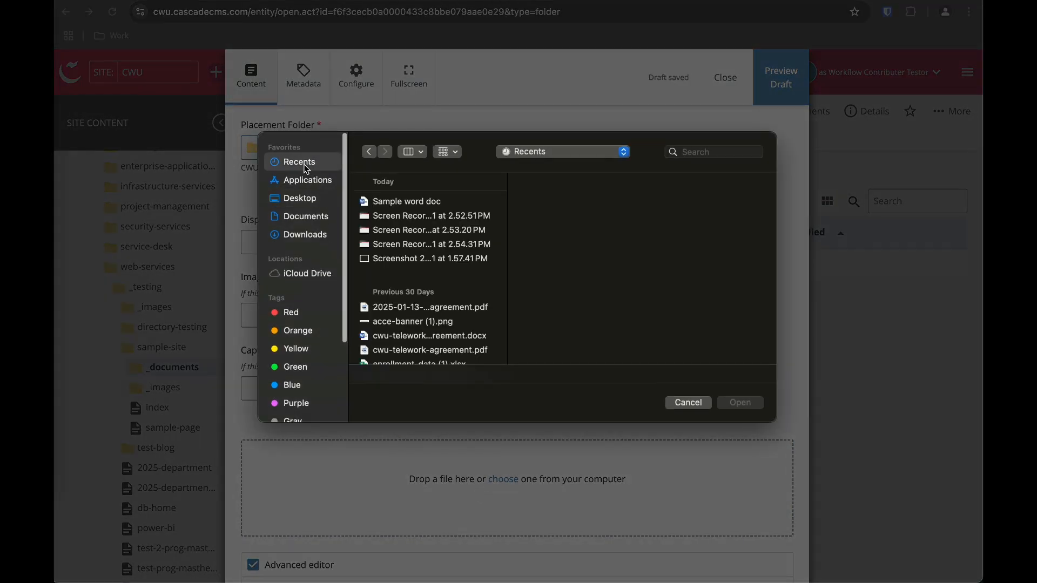
click(394, 205)
double_click(394, 207)
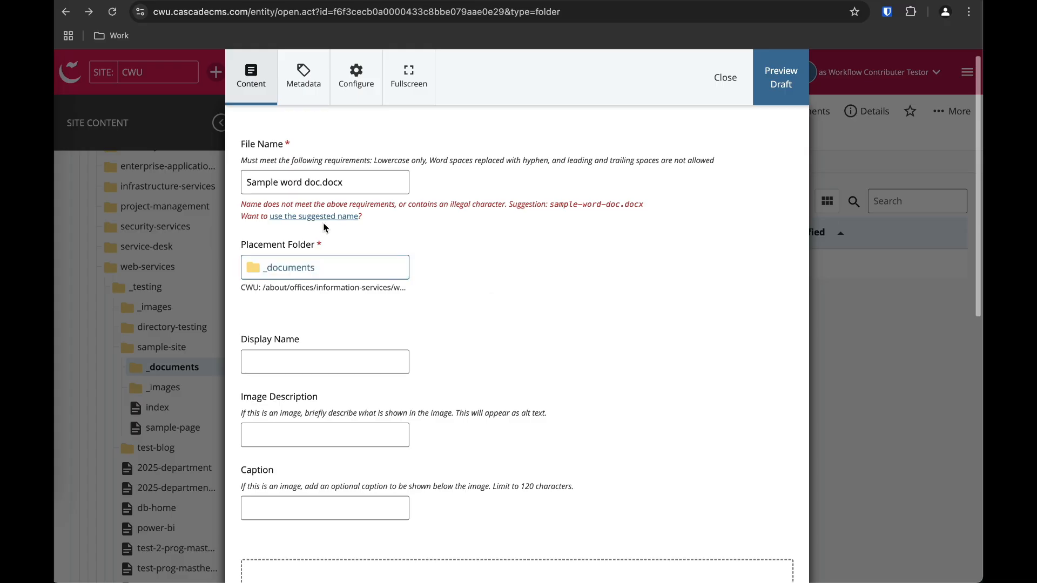
click(325, 217)
Preview the document's draft and submit it through the content checks with the version comment "First version.".
click(778, 95)
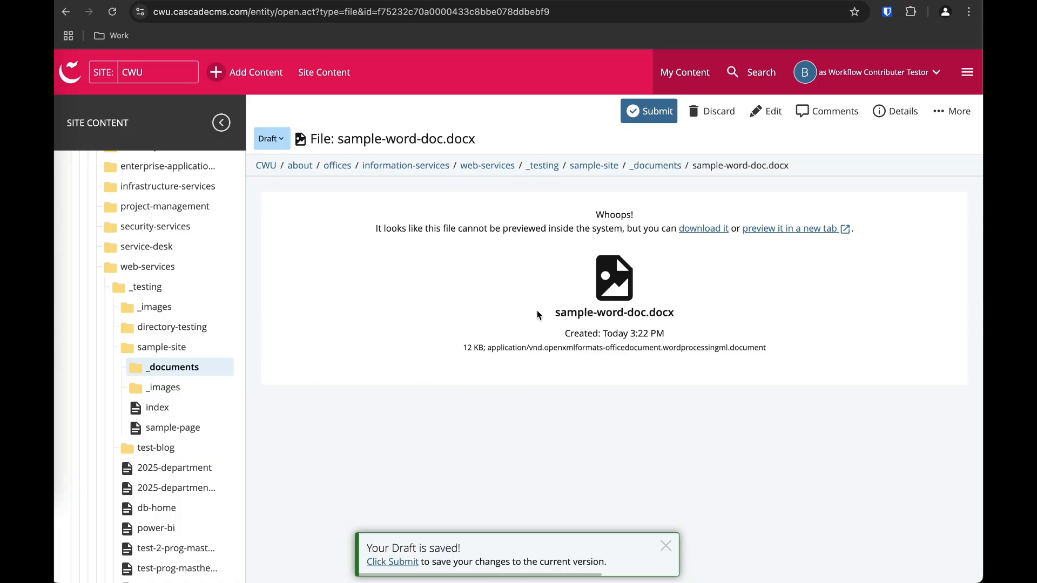
click(648, 111)
text(First version.)
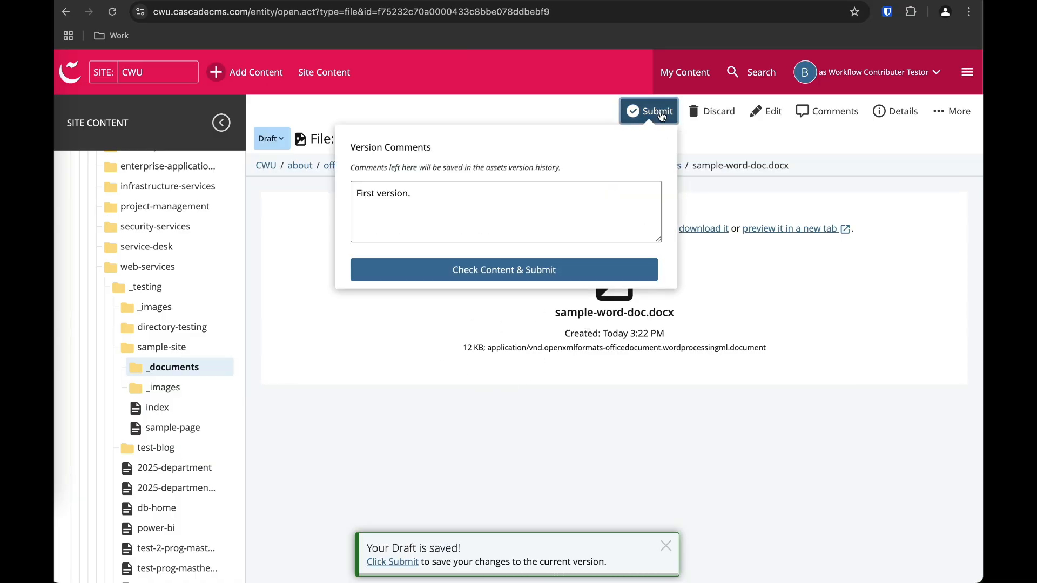
click(507, 276)
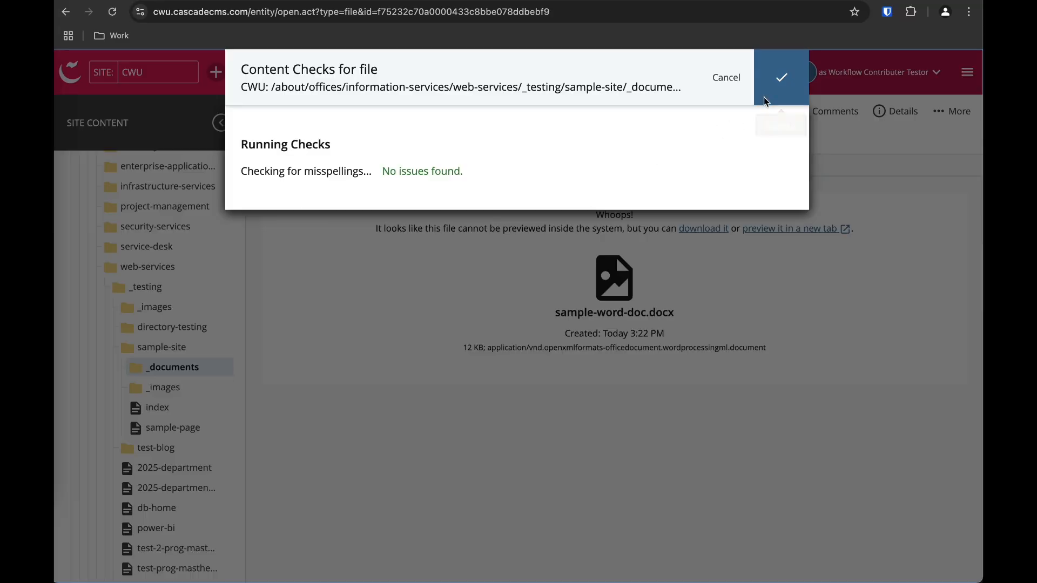
click(770, 102)
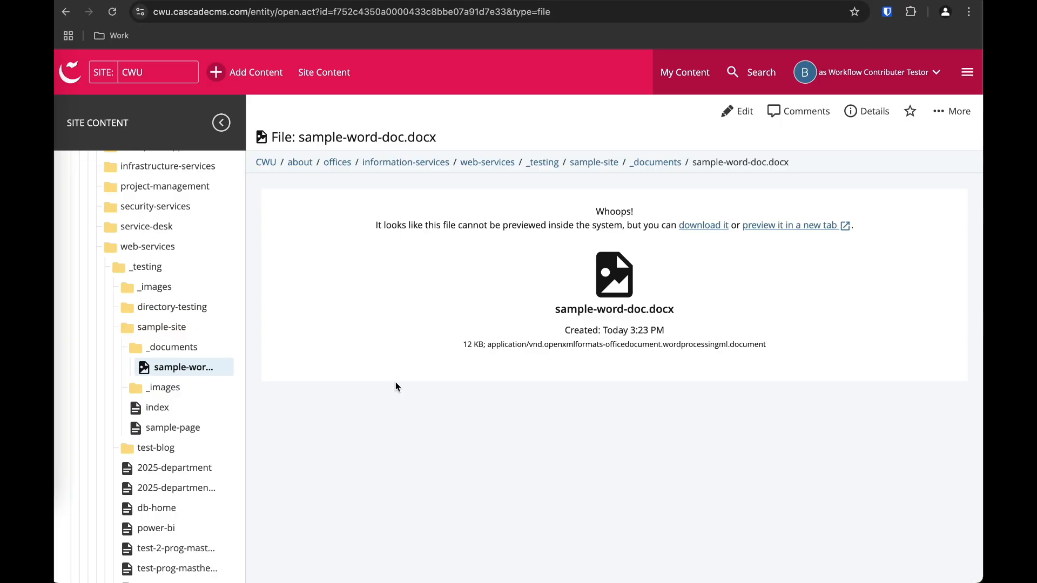
Go to the sample-site folder and open sample-page at its Introduction content.
click(609, 165)
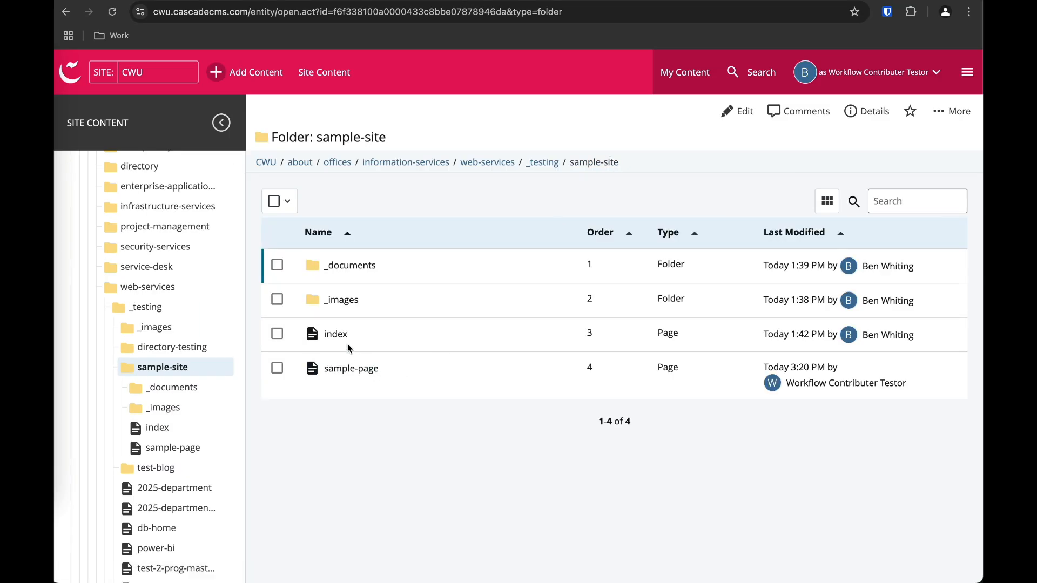
click(350, 369)
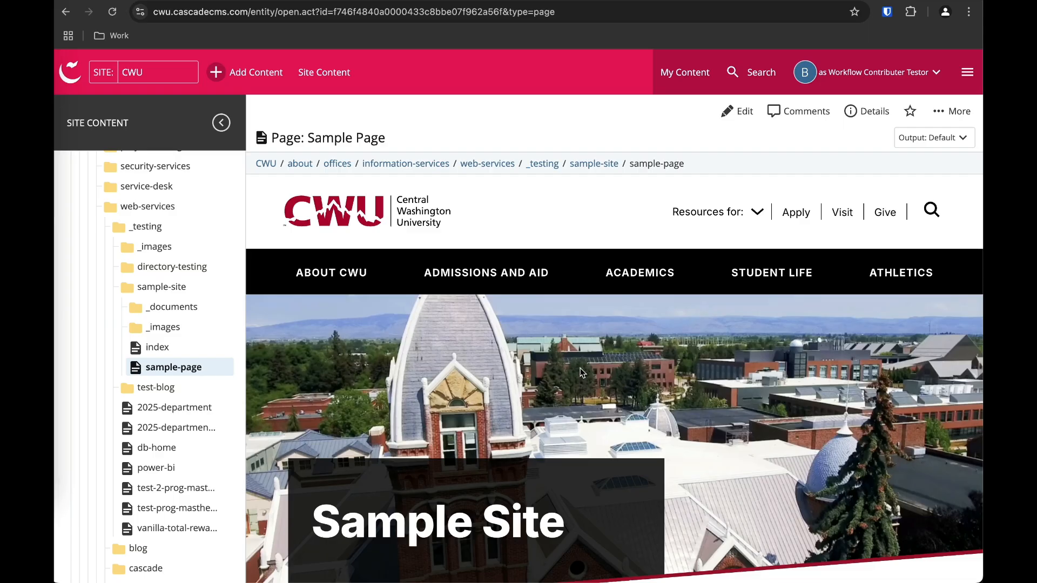
scroll(582, 373, down, 9)
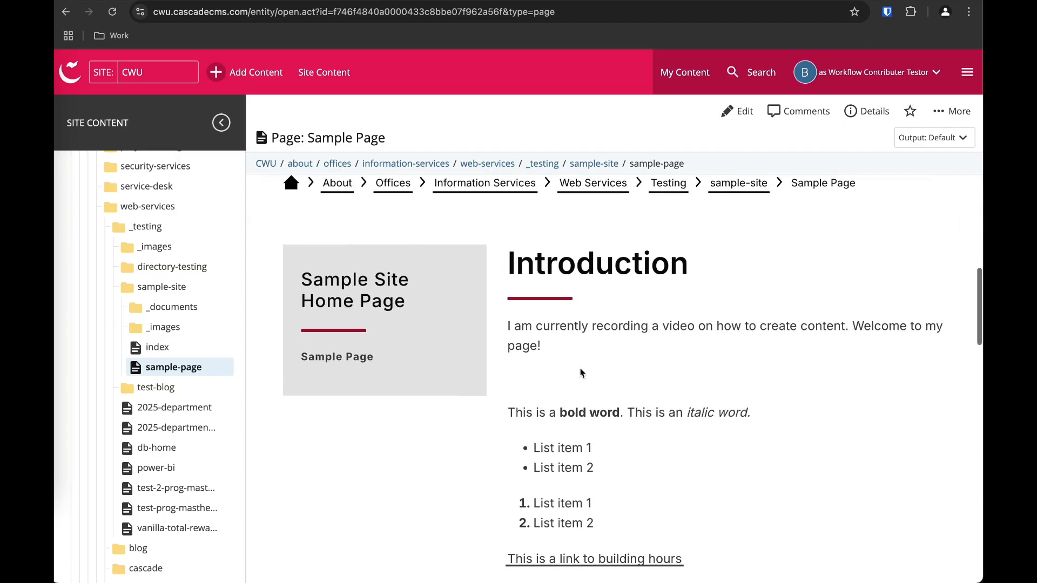
scroll(582, 373, up, 1)
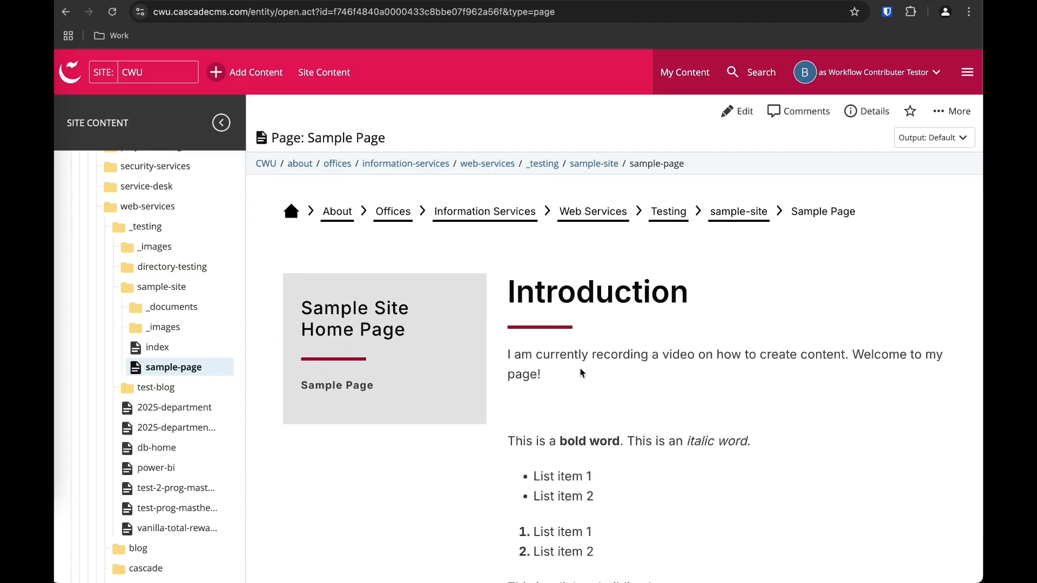